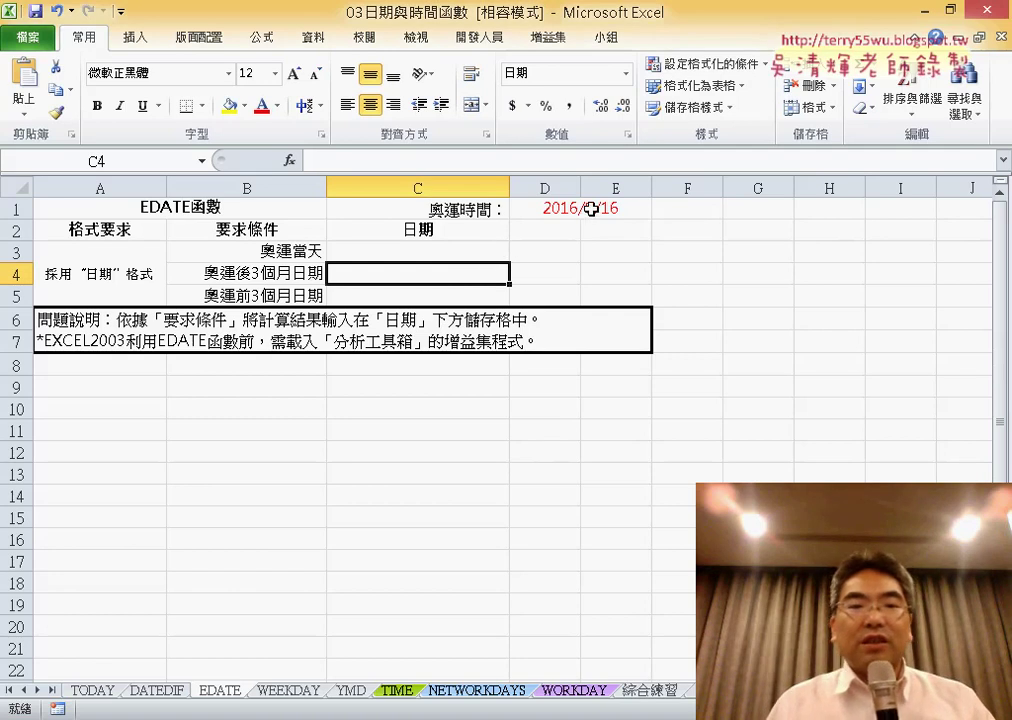
Enter =D1 in cell C3 so it shows the Olympic date 2016年8月16日.
{"action": "left_click", "coordinate": [443, 250]}
{"action": "left_click", "coordinate": [388, 160]}
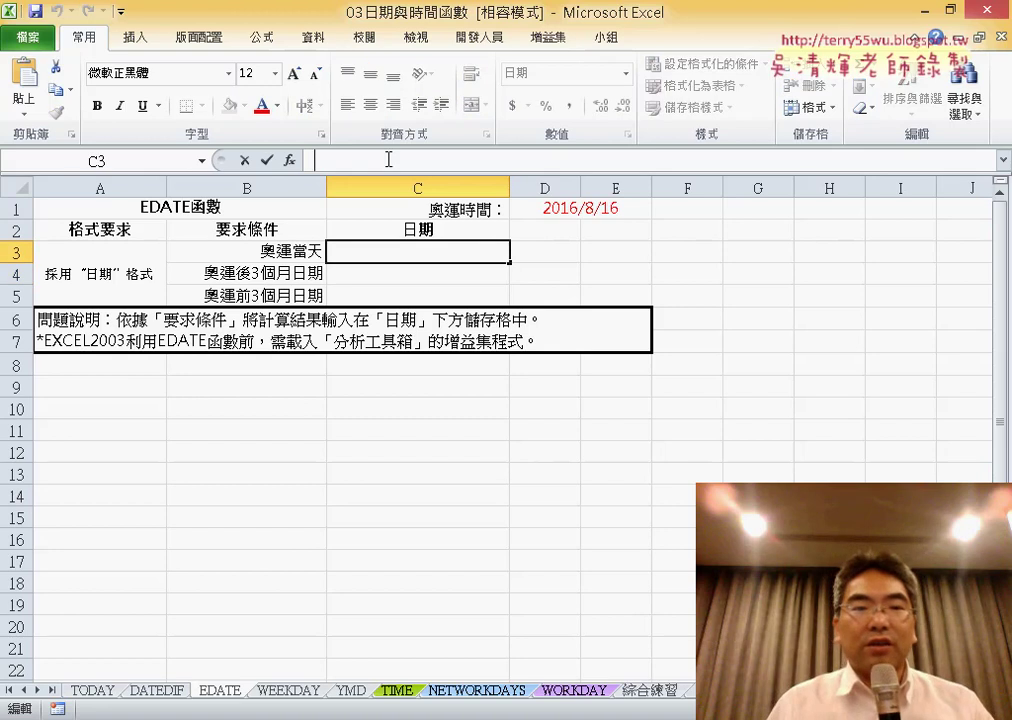
{"action": "type", "text": "="}
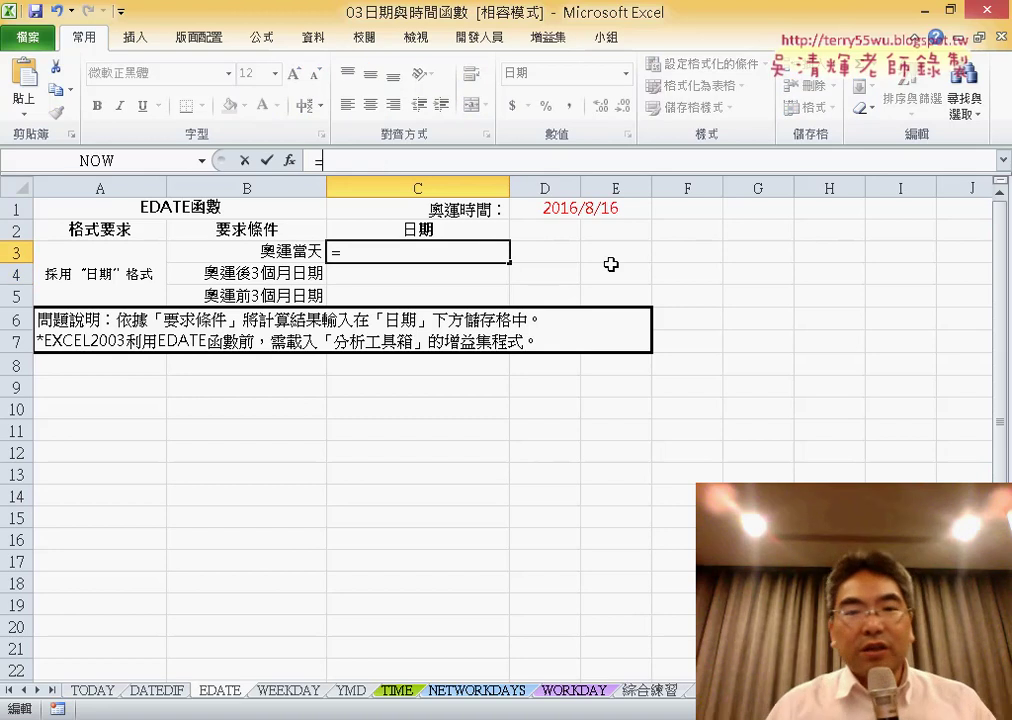
{"action": "left_click", "coordinate": [605, 210]}
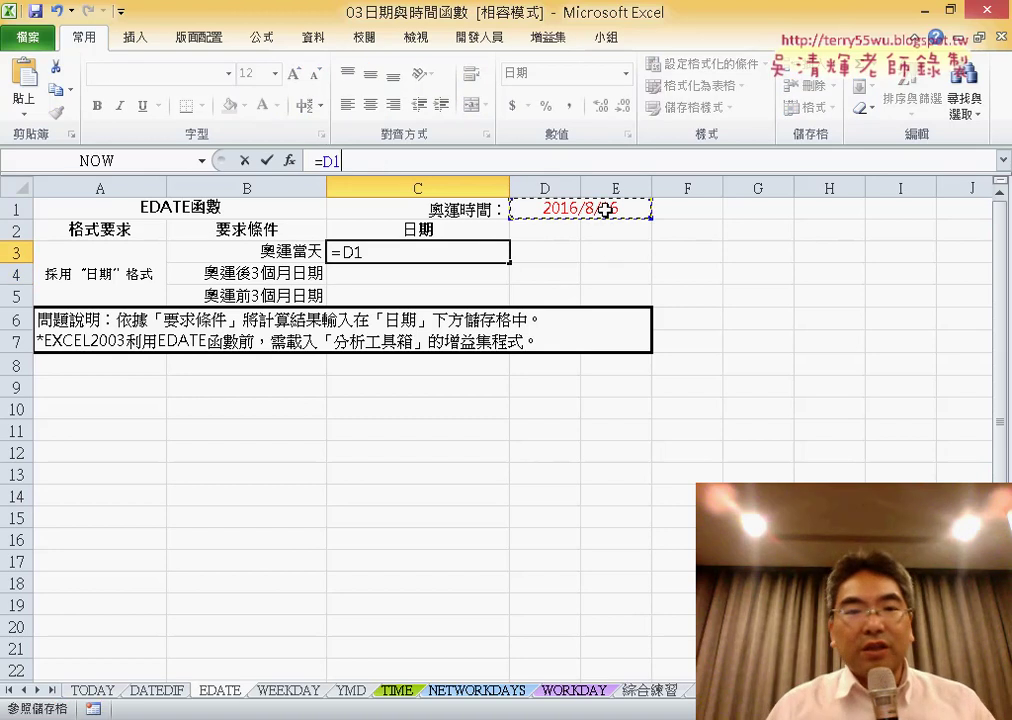
{"action": "left_click", "coordinate": [267, 160]}
Select cell C4 and bring up Insert Function for its formula.
{"action": "left_click", "coordinate": [426, 272]}
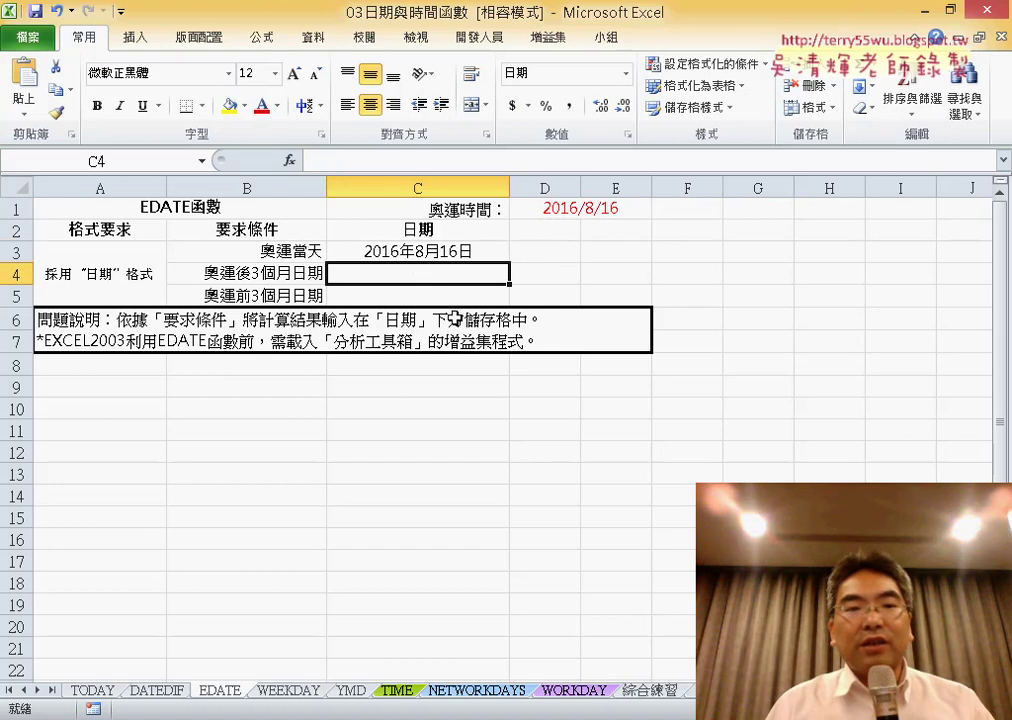
{"action": "left_click", "coordinate": [455, 294]}
{"action": "left_click", "coordinate": [383, 271]}
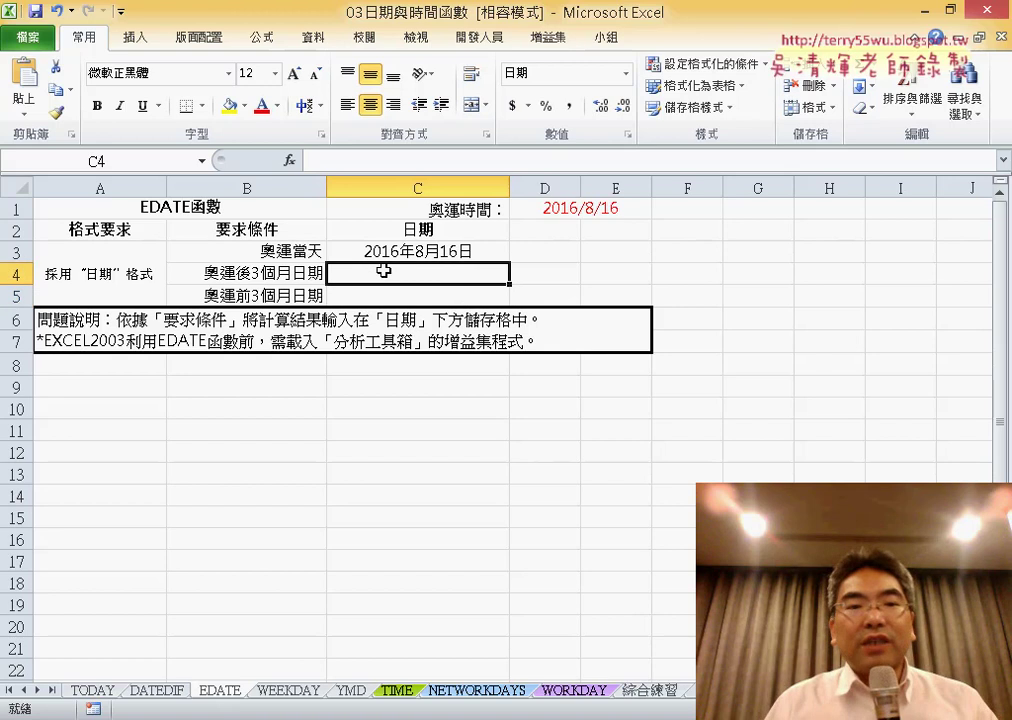
{"action": "left_click", "coordinate": [435, 302]}
{"action": "left_click", "coordinate": [468, 273]}
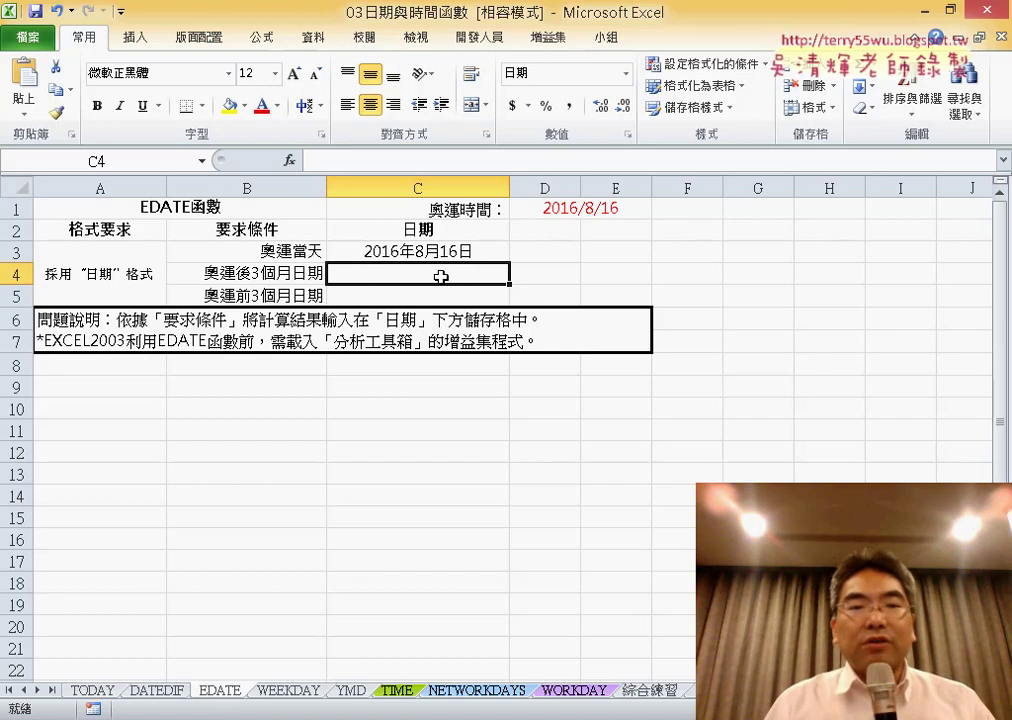
{"action": "left_click", "coordinate": [289, 158]}
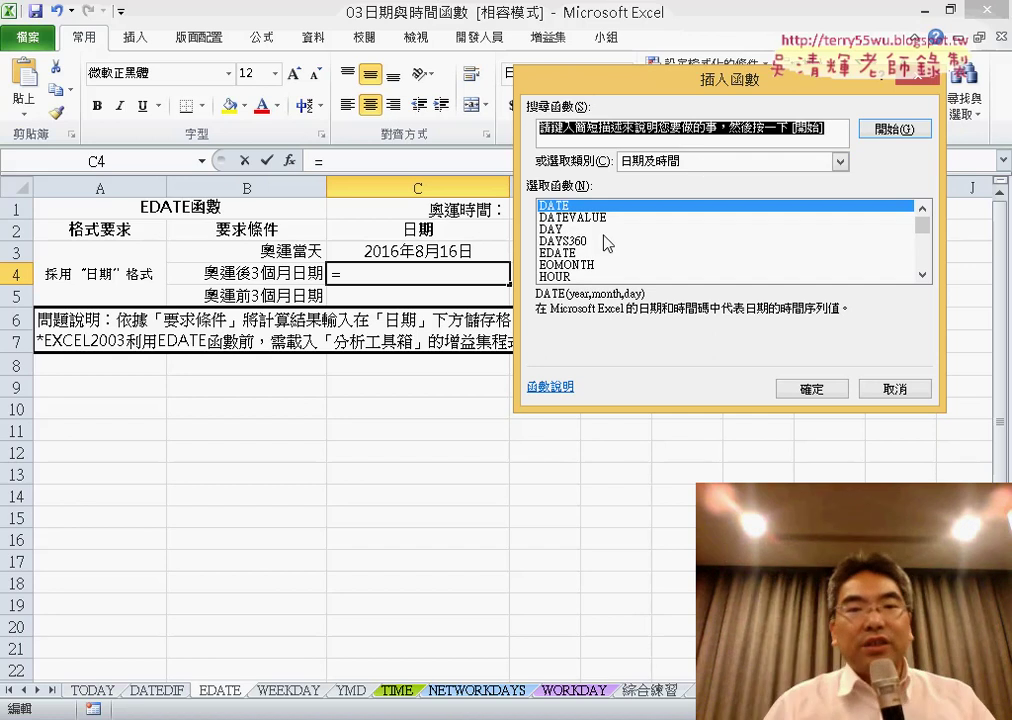
Pick EDATE from the Date & Time functions for cell C4.
{"action": "left_click", "coordinate": [560, 253]}
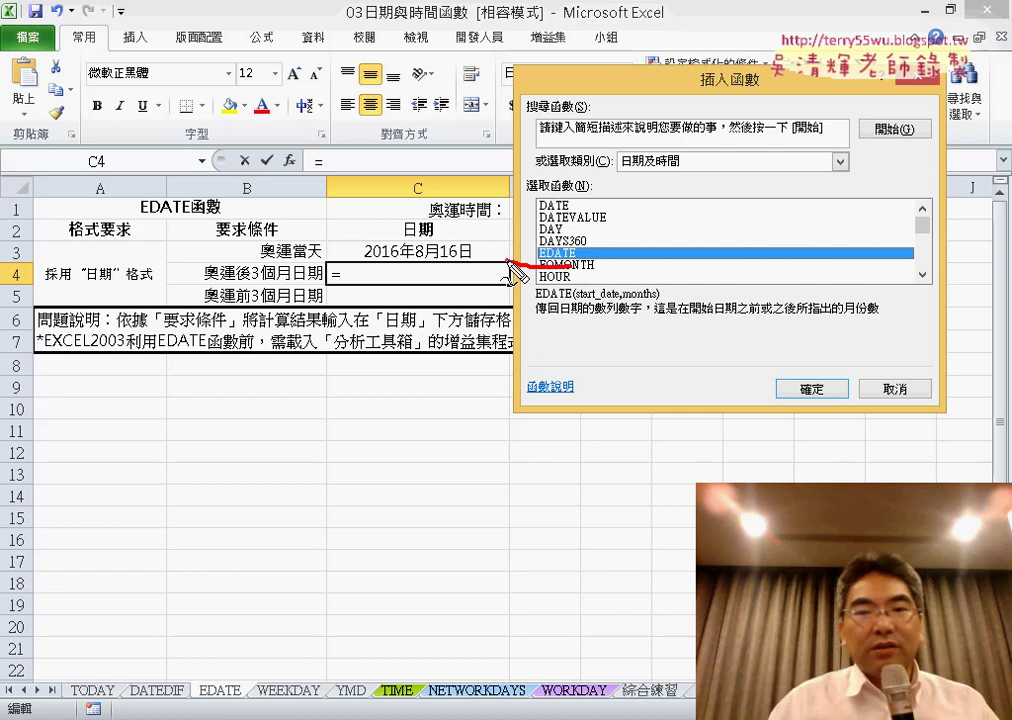
{"action": "left_click_drag", "start_coordinate": [590, 240], "coordinate": [585, 290]}
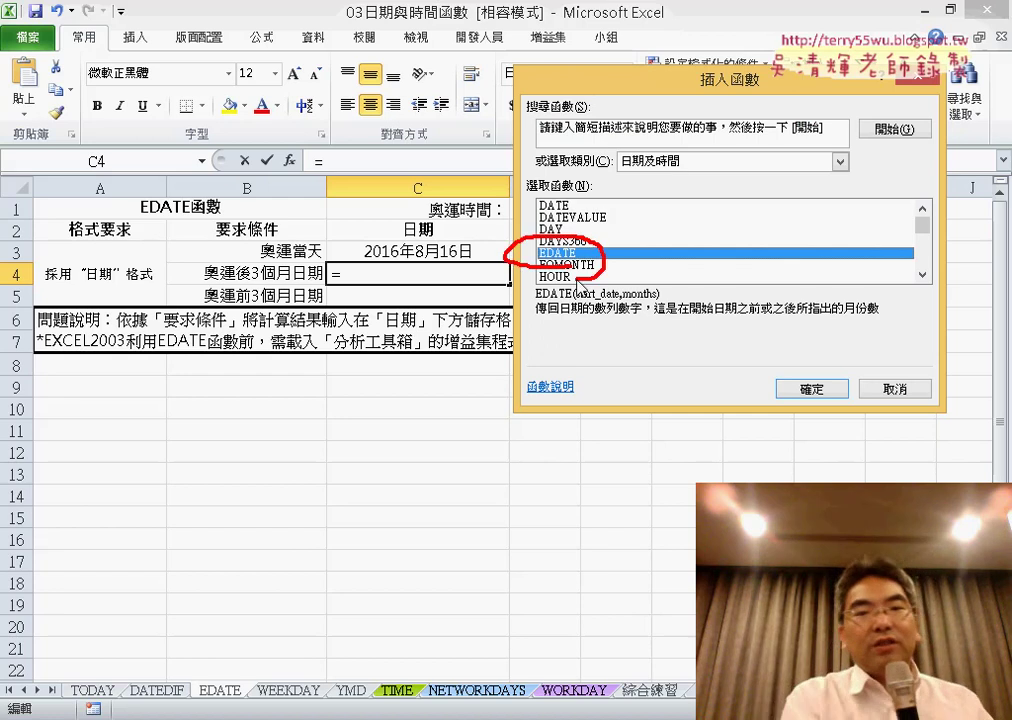
Give C4 the formula =EDATE(C3,3), showing 2016年11月16日.
{"action": "left_click", "coordinate": [811, 389]}
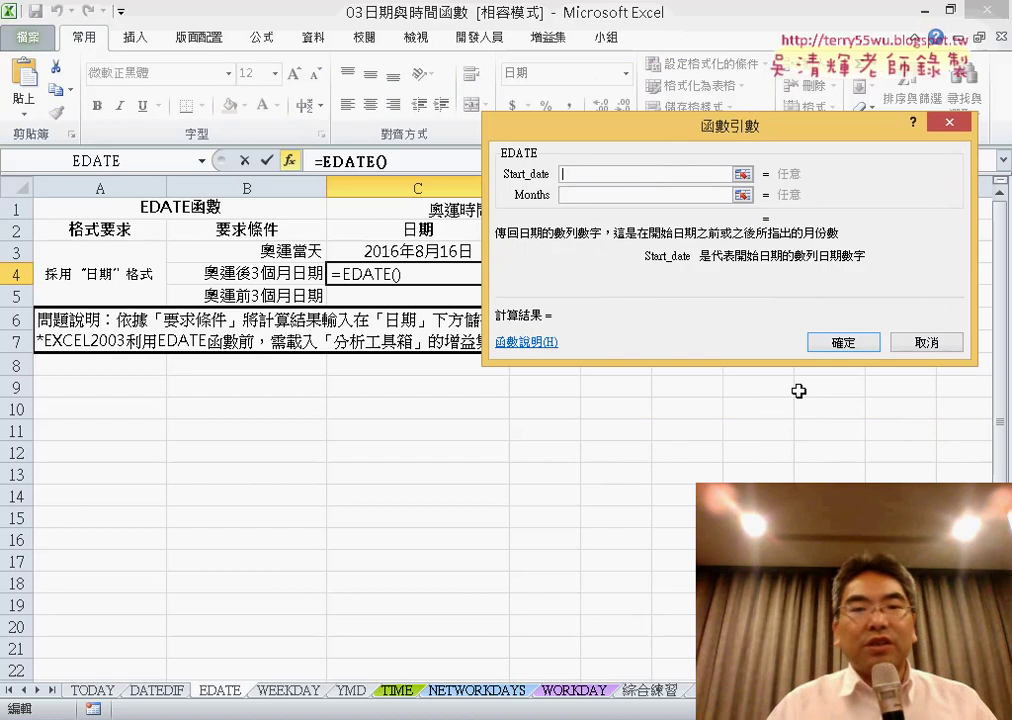
{"action": "left_click_drag", "start_coordinate": [664, 138], "coordinate": [315, 407]}
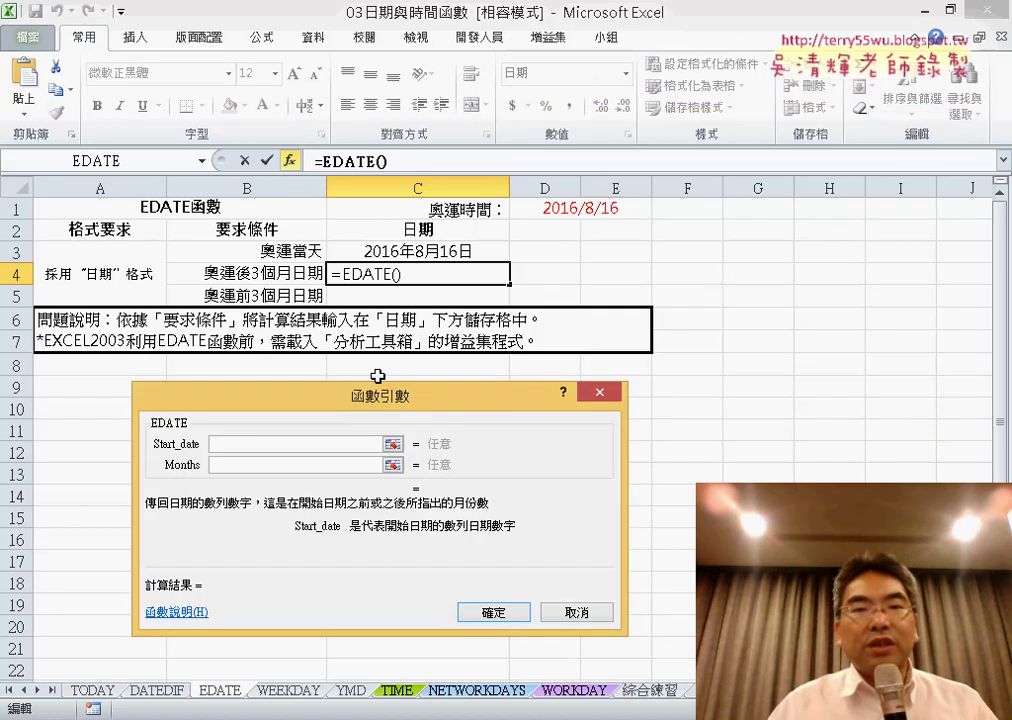
{"action": "left_click", "coordinate": [432, 250]}
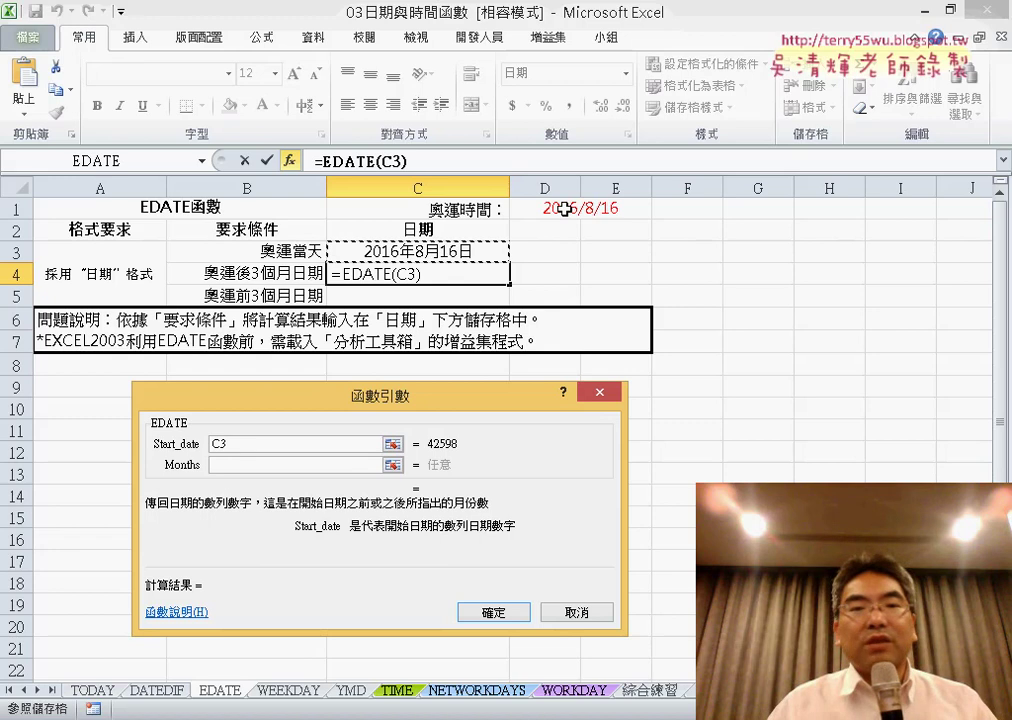
{"action": "left_click", "coordinate": [251, 463]}
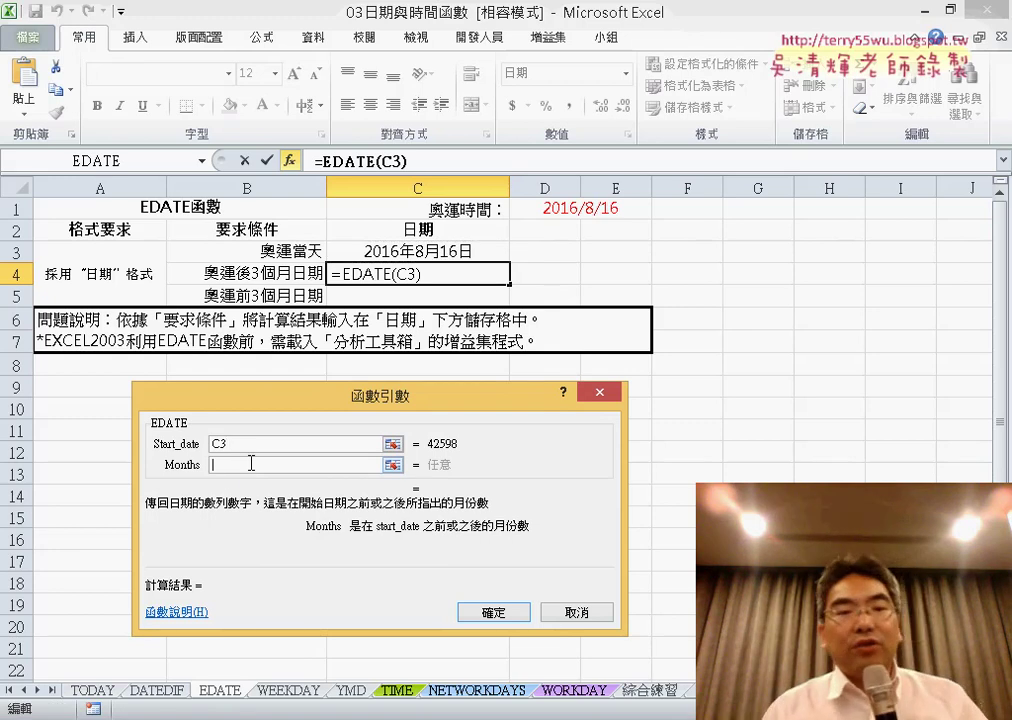
{"action": "type", "text": "3"}
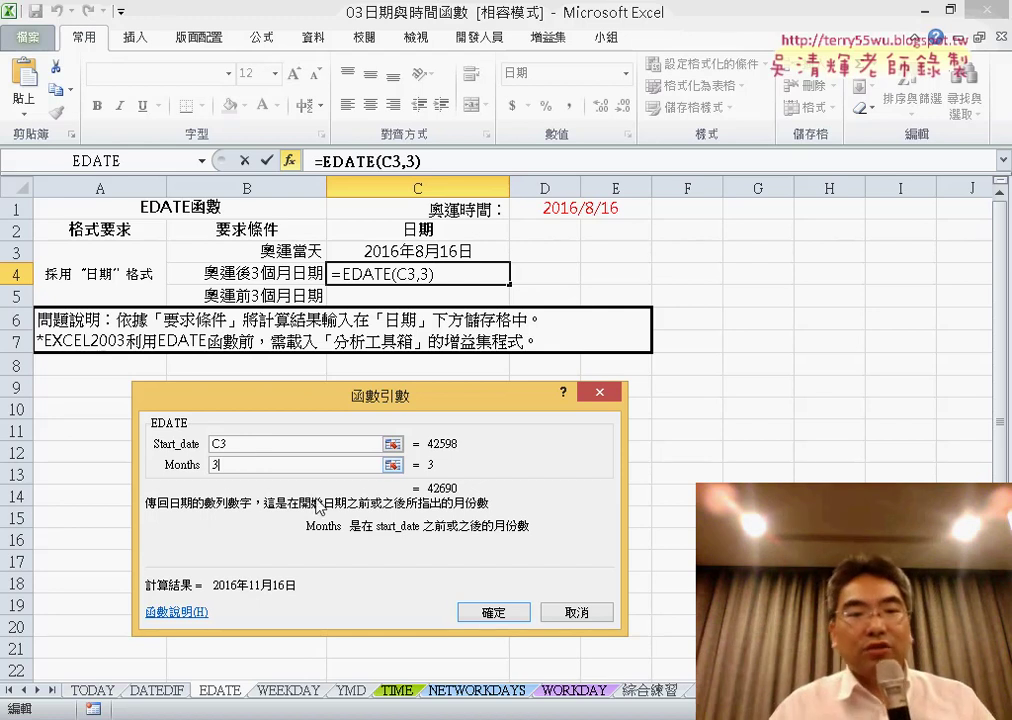
{"action": "left_click", "coordinate": [495, 612]}
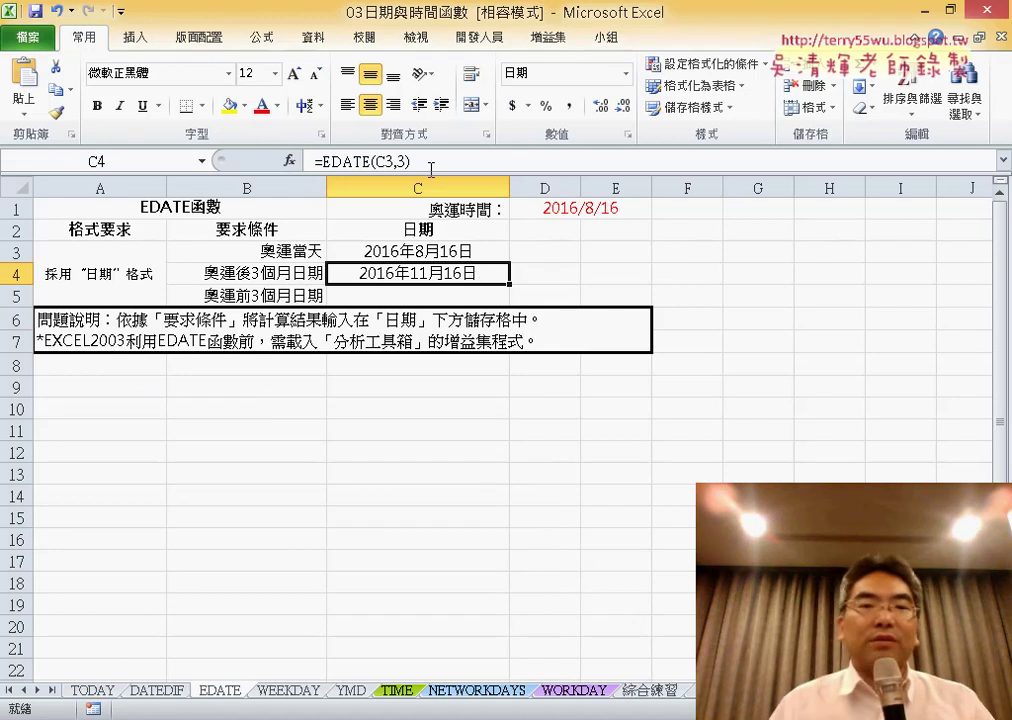
Copy the EDATE formula text from C4 and paste it into C5.
{"action": "left_click_drag", "start_coordinate": [424, 163], "coordinate": [314, 161]}
{"action": "right_click", "coordinate": [342, 161]}
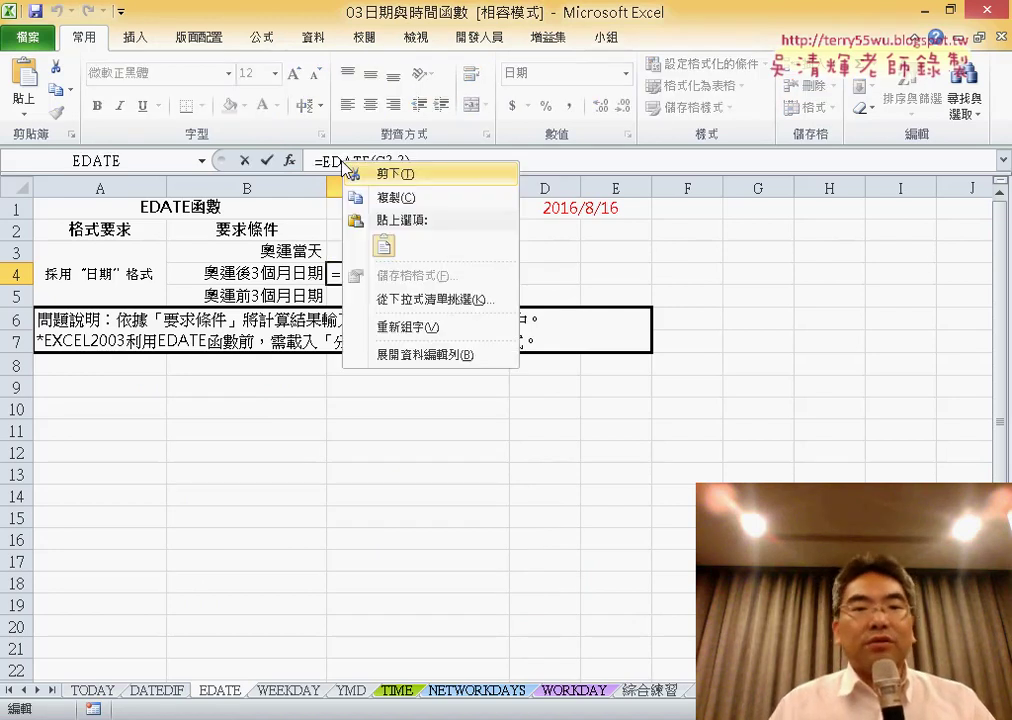
{"action": "left_click", "coordinate": [398, 197]}
{"action": "left_click", "coordinate": [245, 160]}
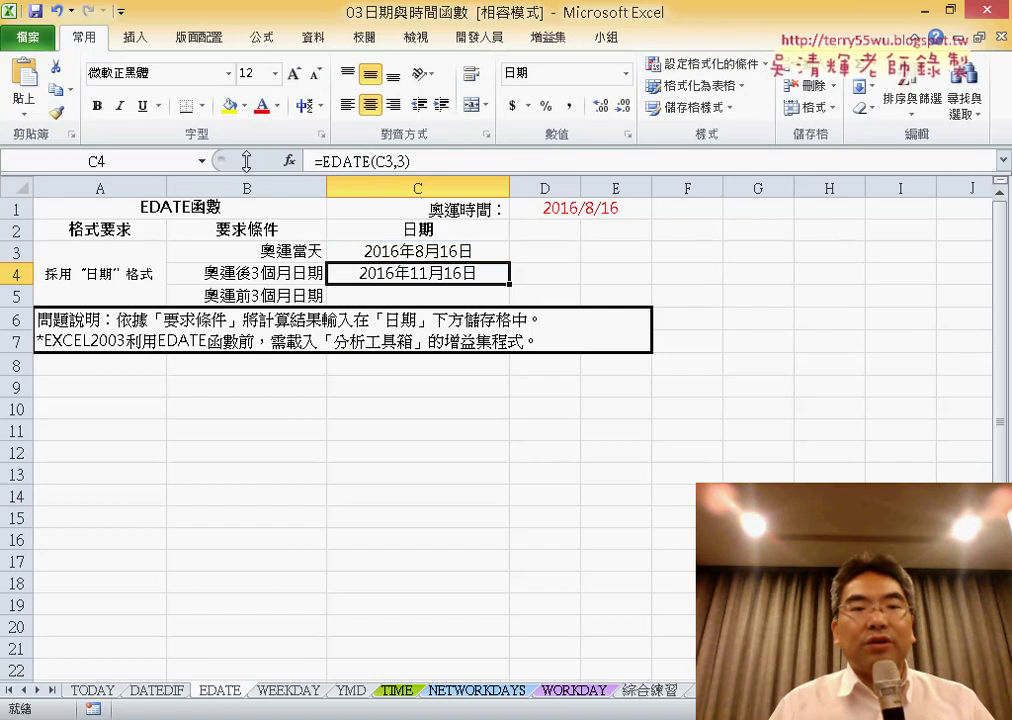
{"action": "left_click", "coordinate": [428, 297]}
{"action": "right_click", "coordinate": [386, 161]}
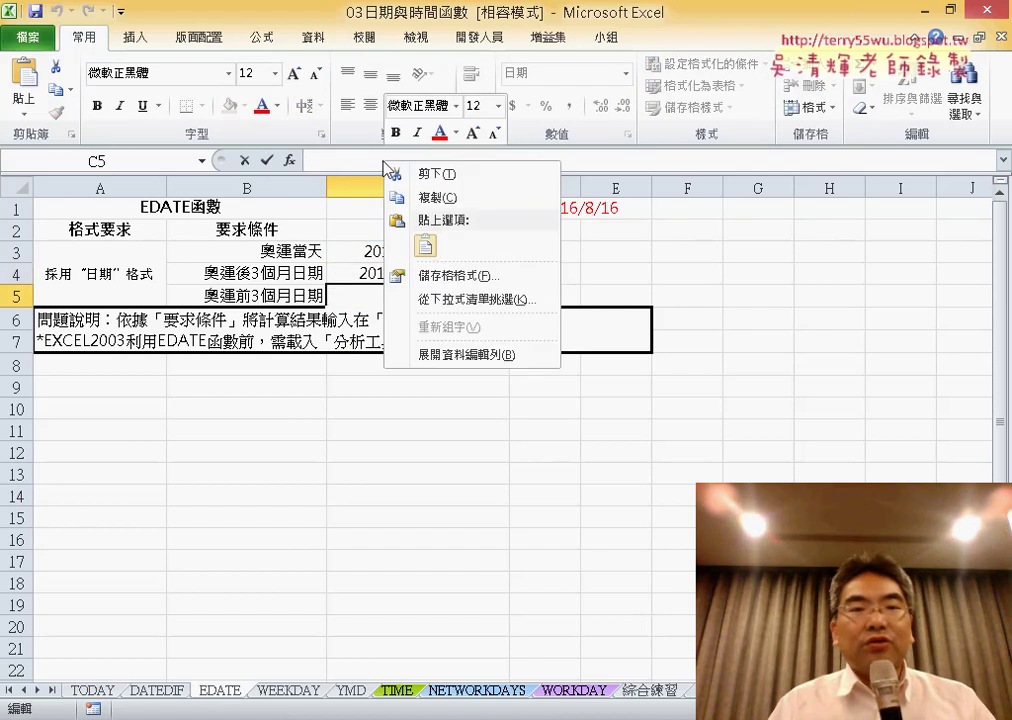
{"action": "left_click", "coordinate": [427, 245]}
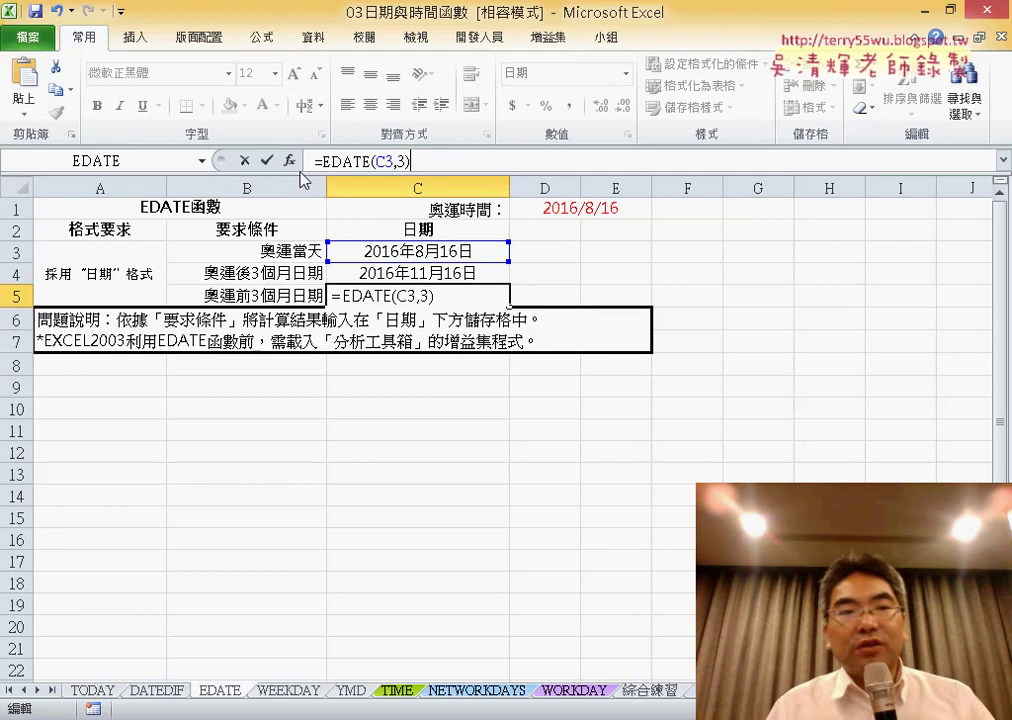
Change C5's Months argument to -3, giving =EDATE(C3,-3) and 2016年5月16日.
{"action": "left_click", "coordinate": [343, 161]}
{"action": "left_click", "coordinate": [289, 163]}
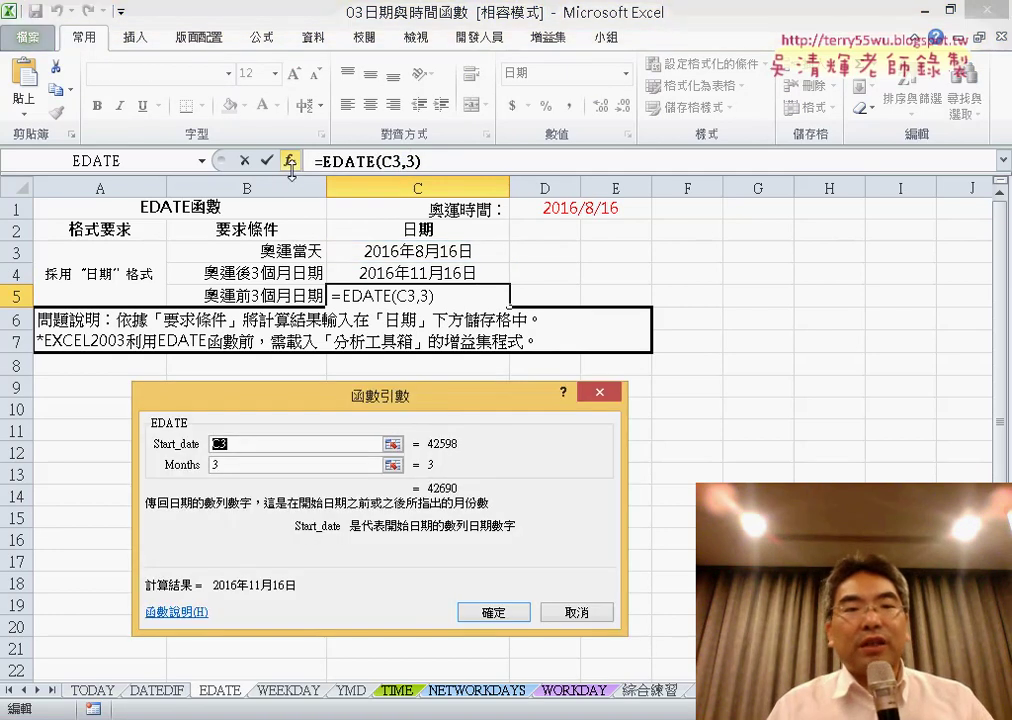
{"action": "left_click_drag", "start_coordinate": [434, 402], "coordinate": [799, 185]}
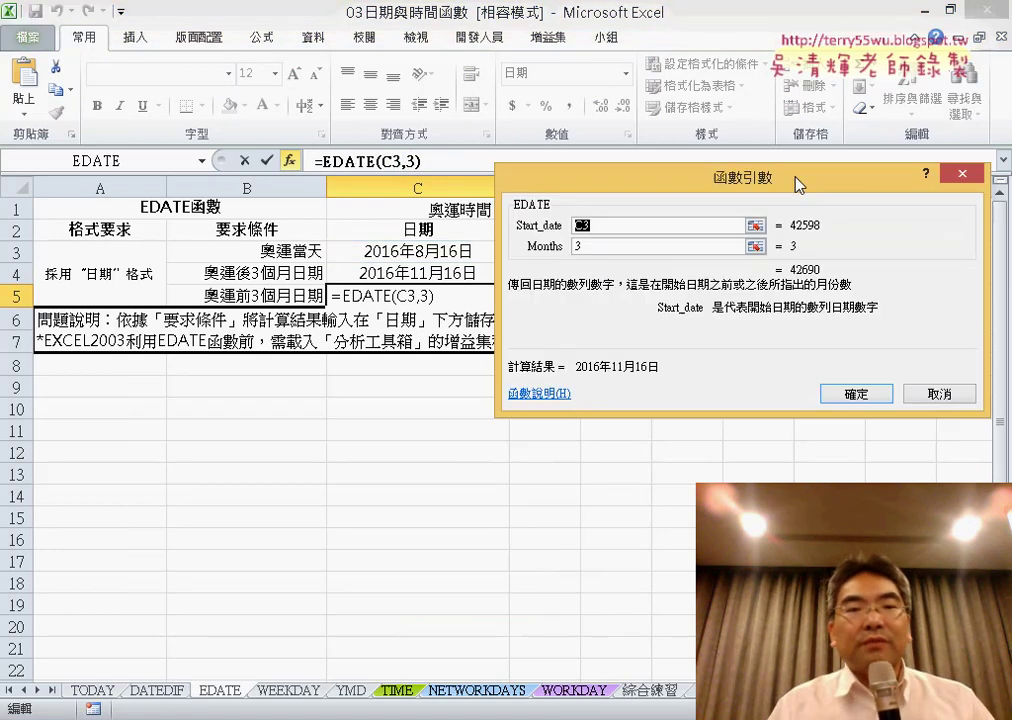
{"action": "left_click", "coordinate": [580, 246]}
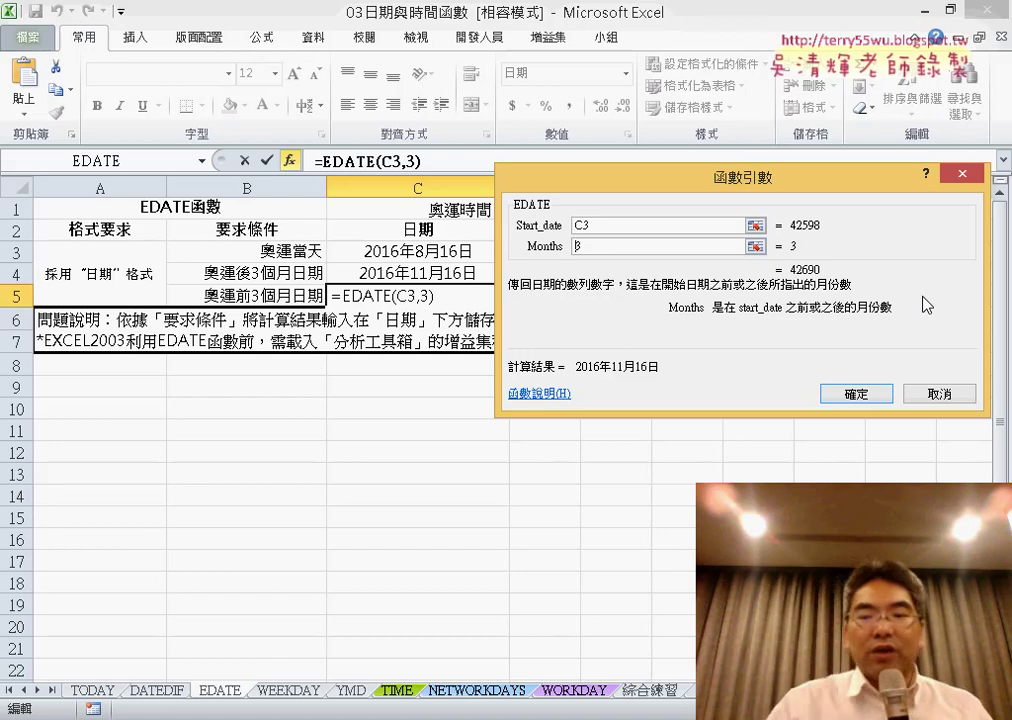
{"action": "type", "text": "-"}
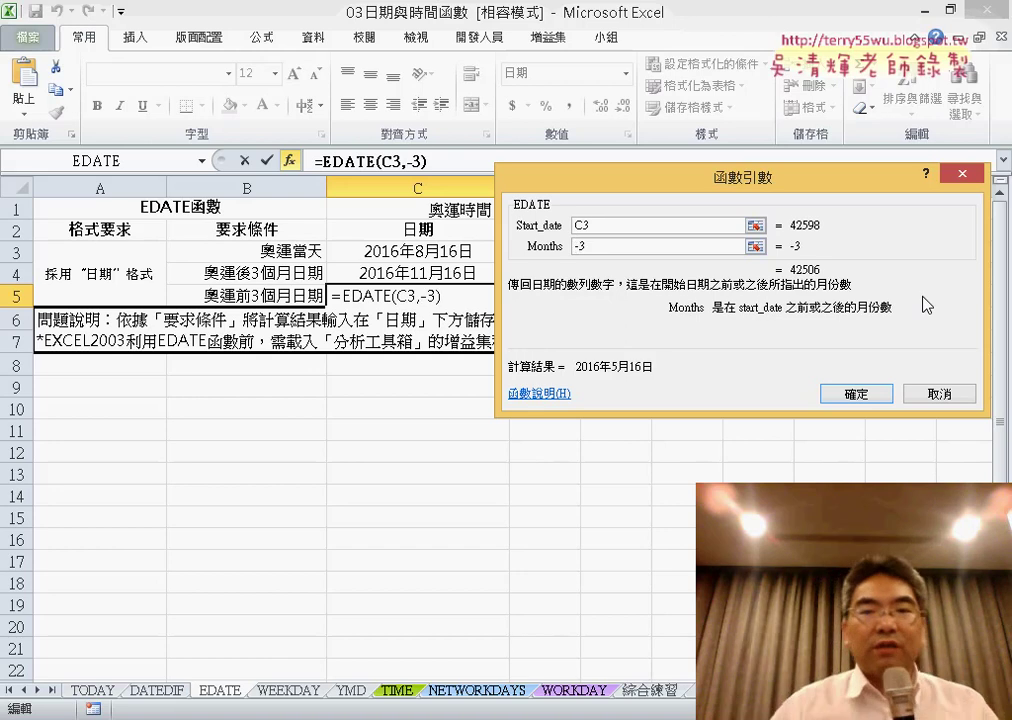
{"action": "left_click", "coordinate": [865, 393]}
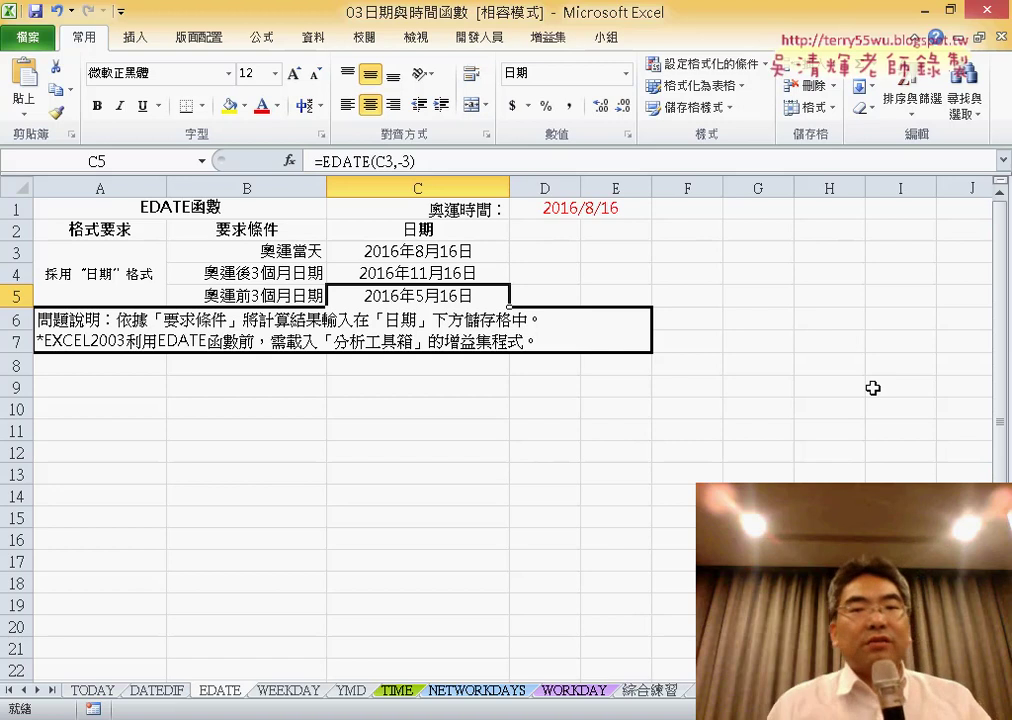
Review the formula in C5, then switch to the WEEKDAY sheet.
{"action": "left_click", "coordinate": [356, 160]}
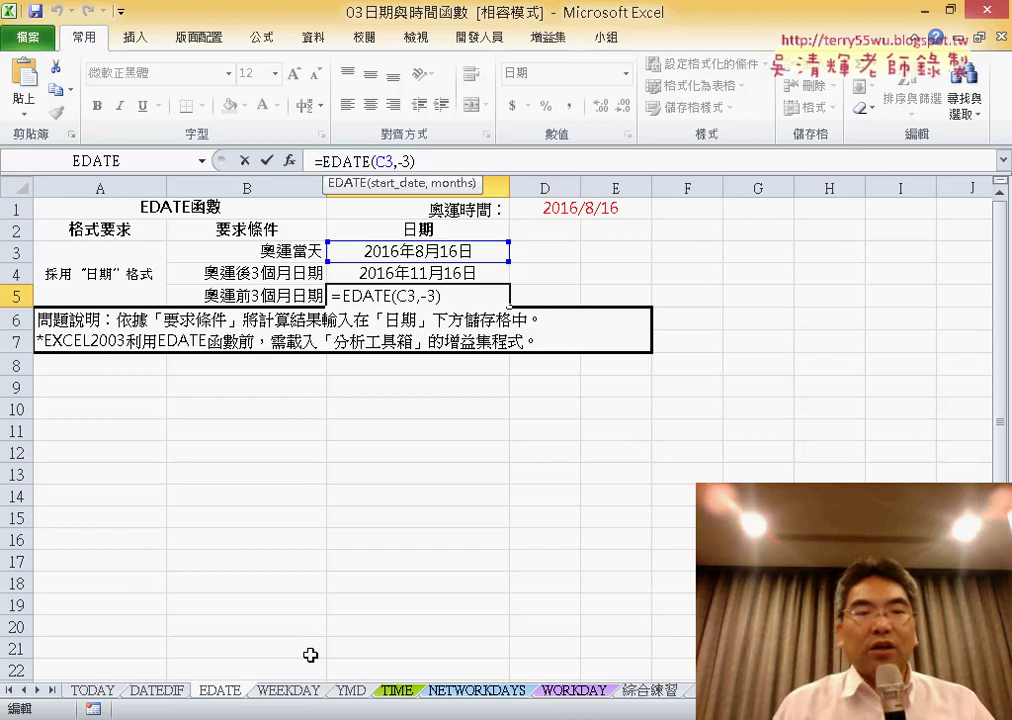
{"action": "left_click", "coordinate": [289, 690]}
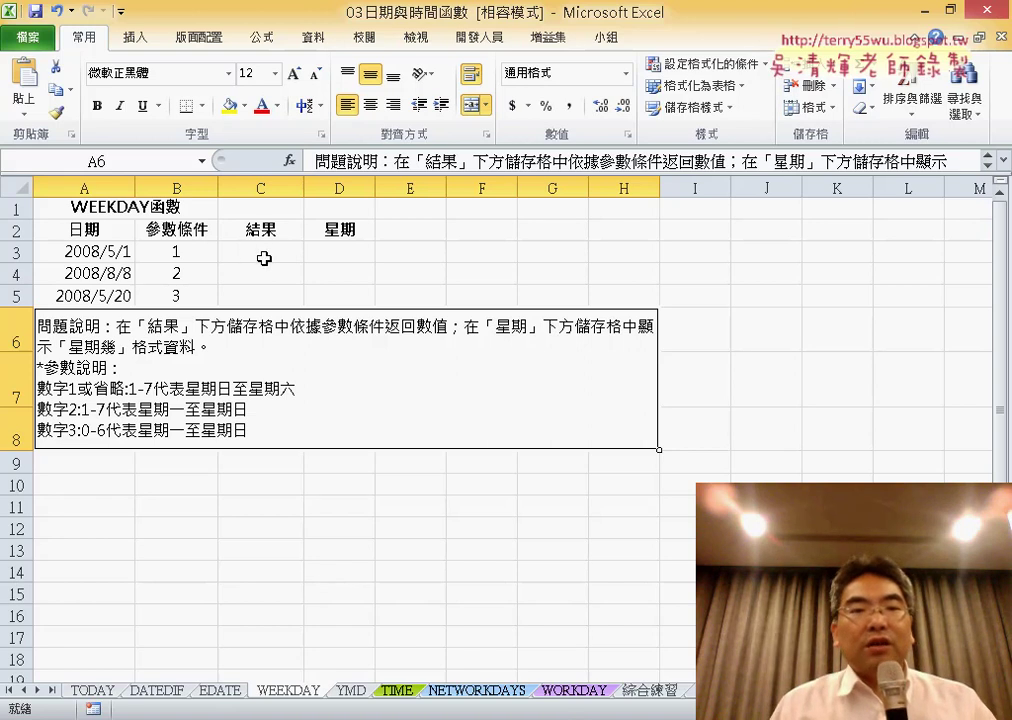
Enter =WEEKDAY(A3) in C3 with Return_type blank, returning 5 for 2008/5/1.
{"action": "left_click", "coordinate": [100, 256]}
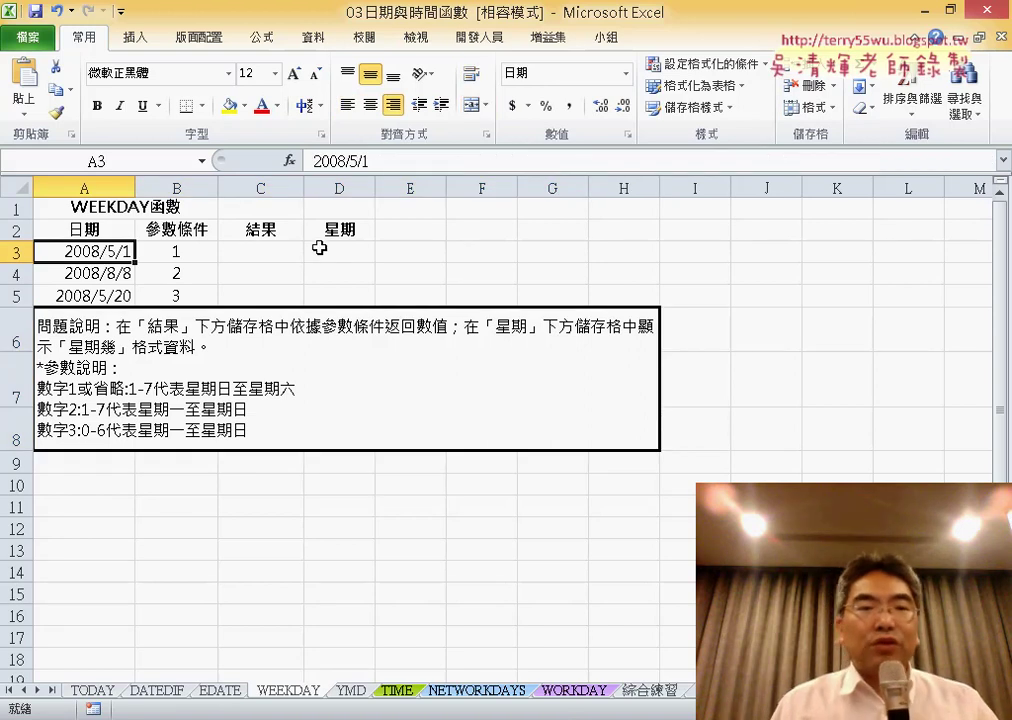
{"action": "left_click", "coordinate": [270, 253]}
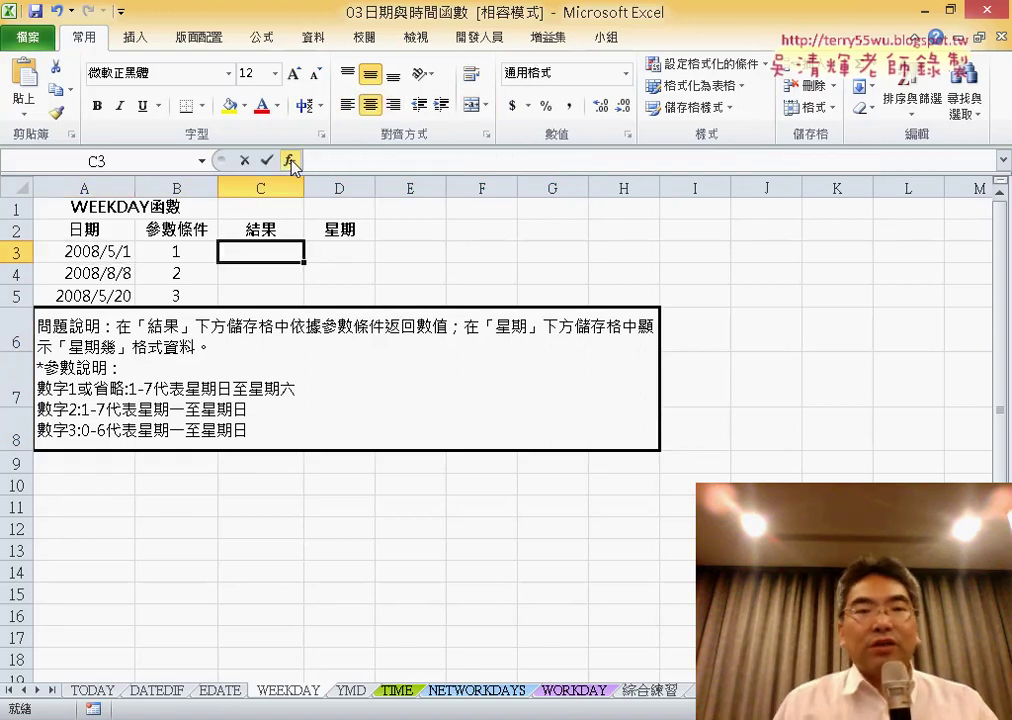
{"action": "left_click", "coordinate": [289, 160]}
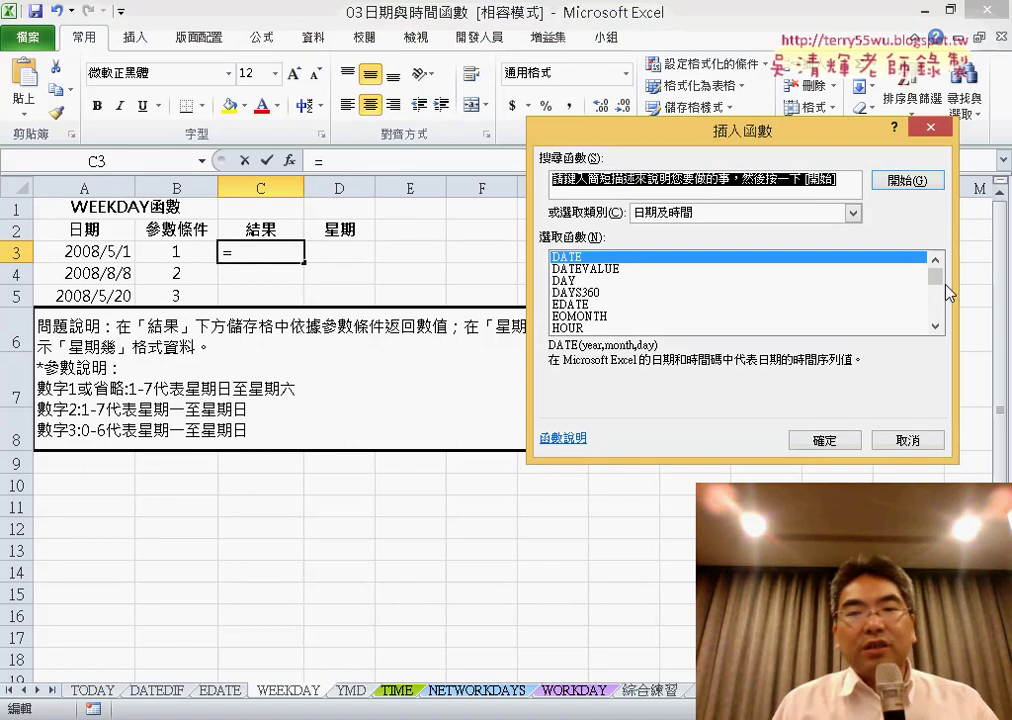
{"action": "scroll", "coordinate": [931, 300], "scroll_direction": "down", "scroll_amount": 5}
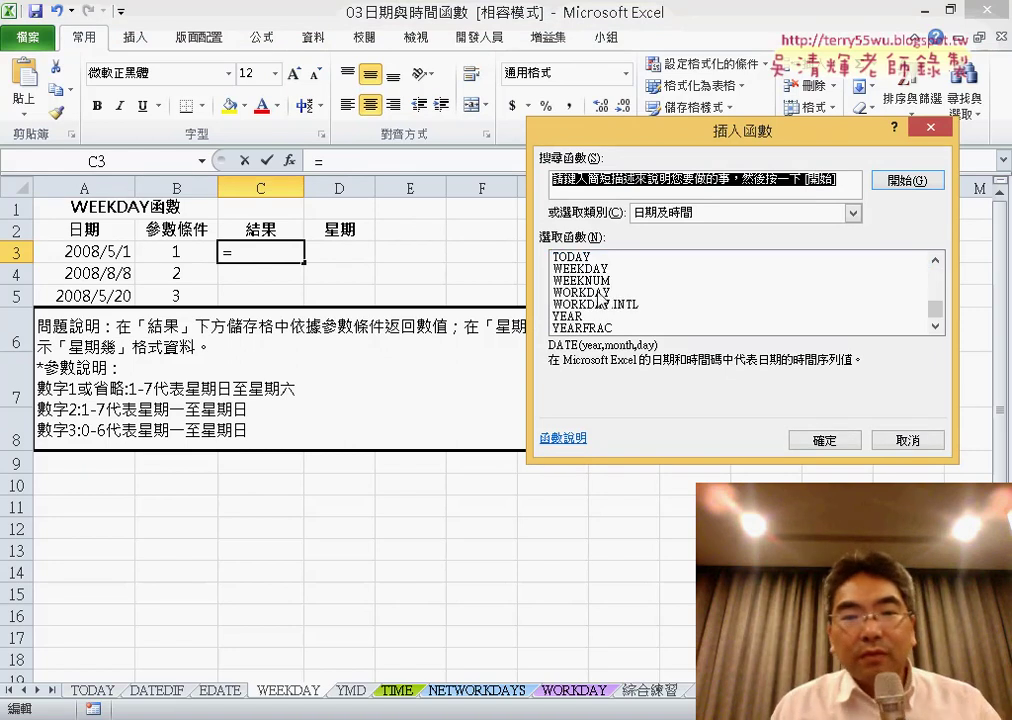
{"action": "left_click", "coordinate": [580, 269]}
{"action": "left_click", "coordinate": [822, 440]}
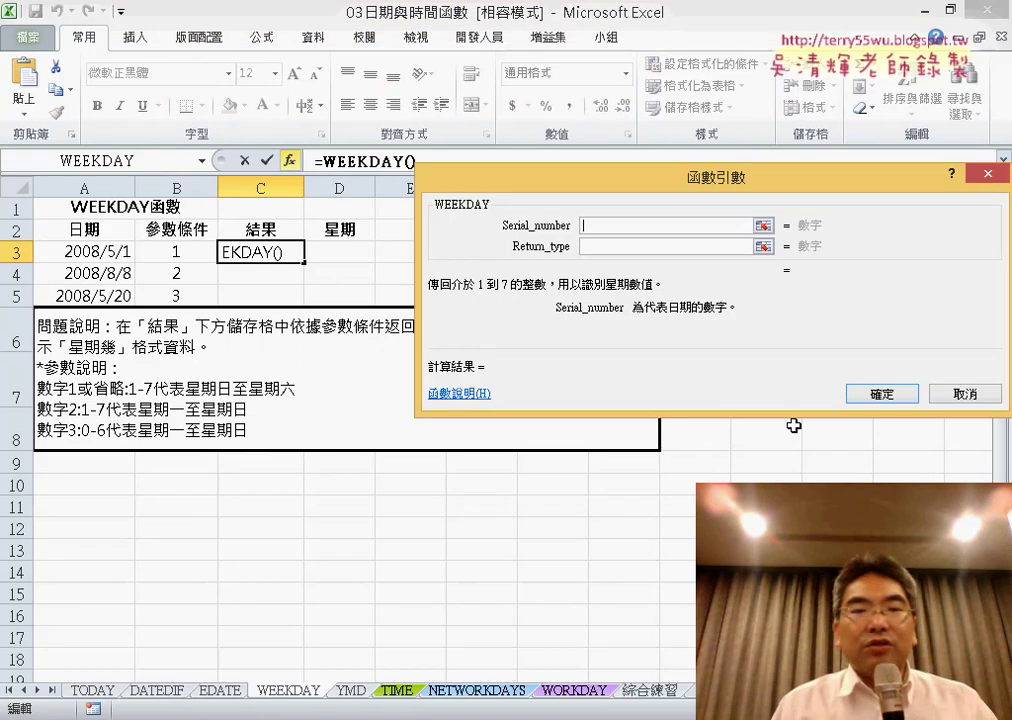
{"action": "left_click", "coordinate": [110, 251]}
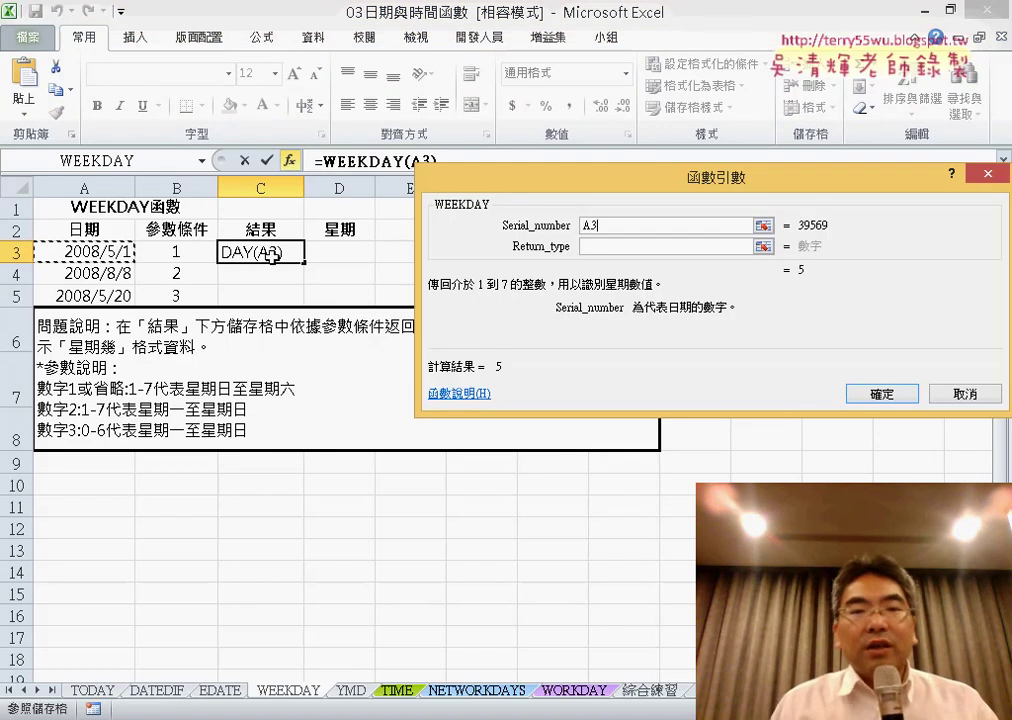
{"action": "left_click", "coordinate": [622, 247]}
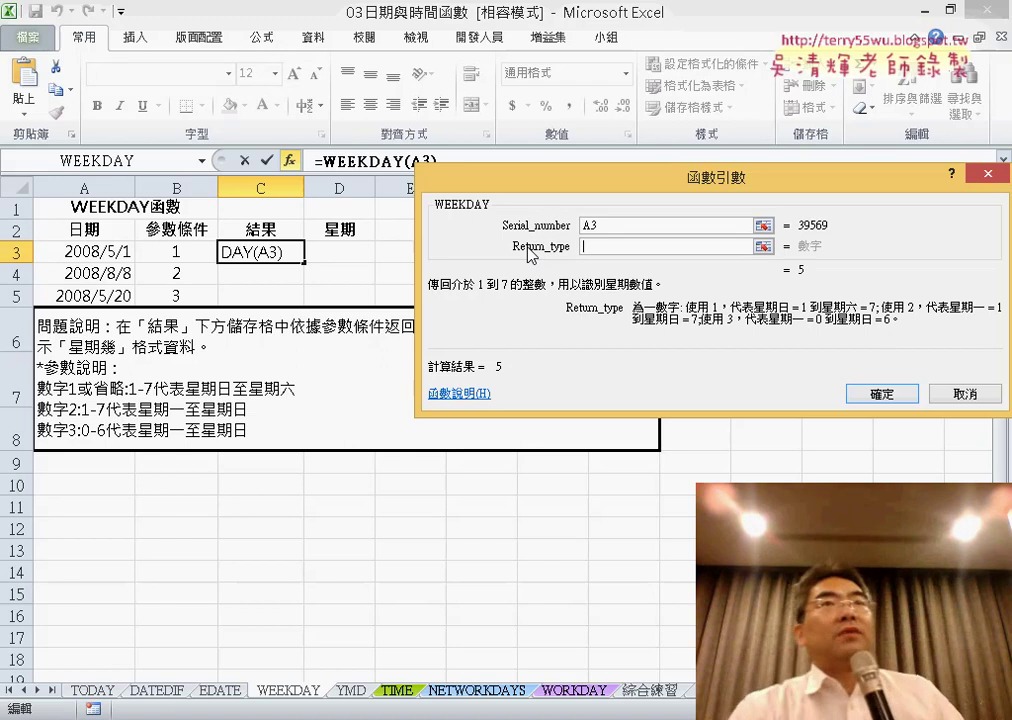
{"action": "left_click", "coordinate": [889, 395]}
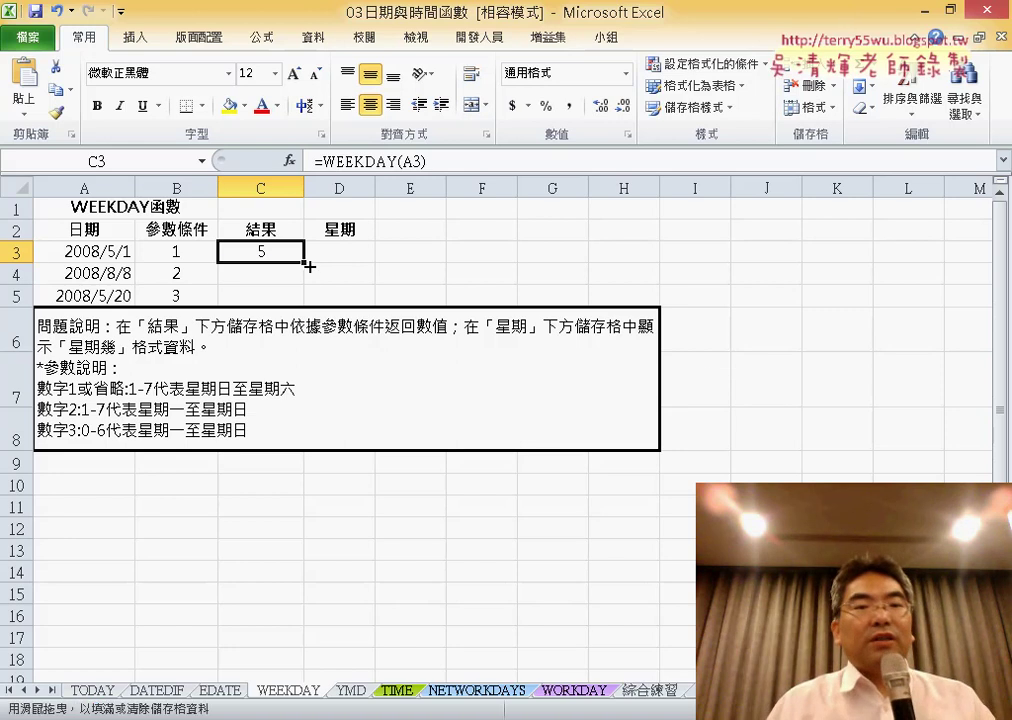
Fill the WEEKDAY formula from C3 down to C5, returning 6 and 3.
{"action": "left_click_drag", "start_coordinate": [309, 266], "coordinate": [311, 313]}
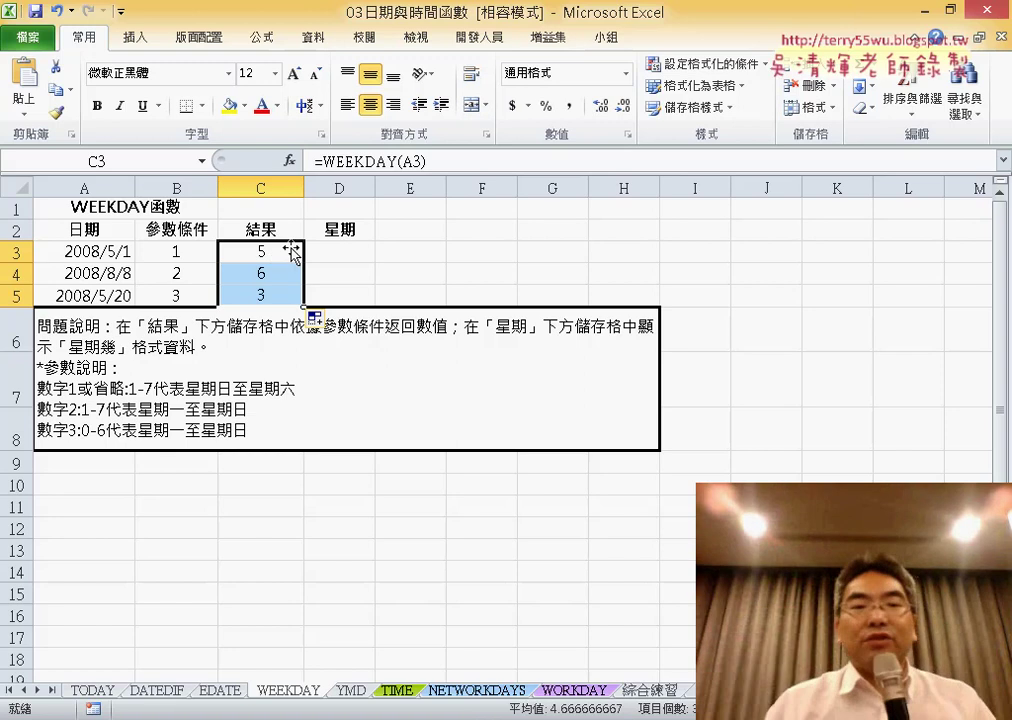
Format C3:C5 with the 日期 type 星期三 so they read 星期四, 星期五, 星期二.
{"action": "right_click", "coordinate": [270, 258]}
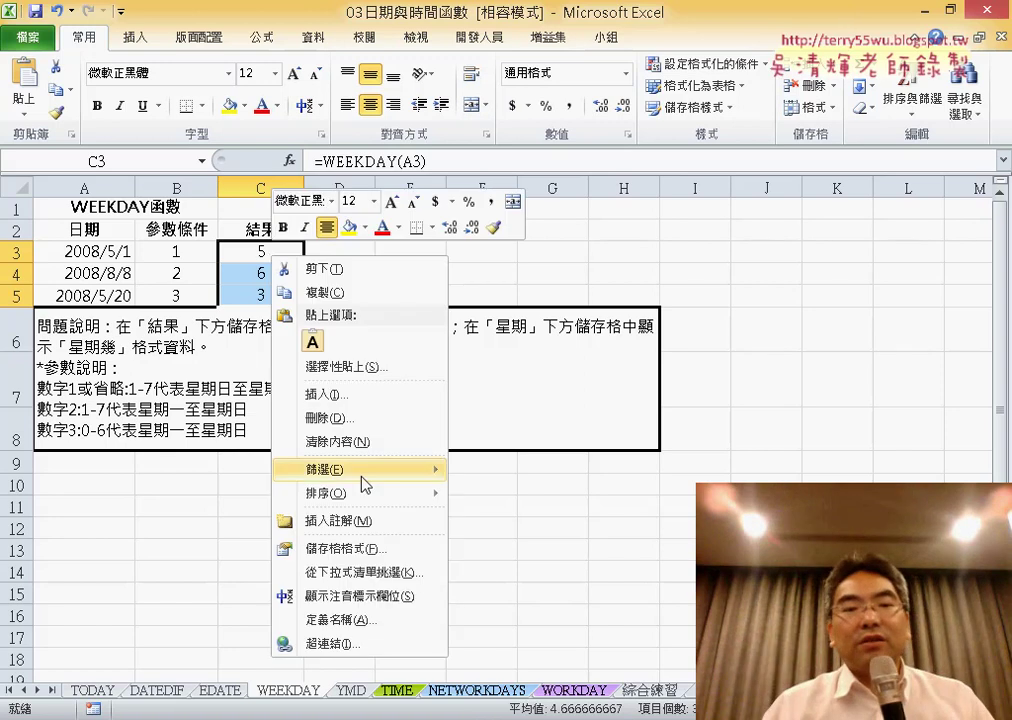
{"action": "left_click", "coordinate": [330, 548]}
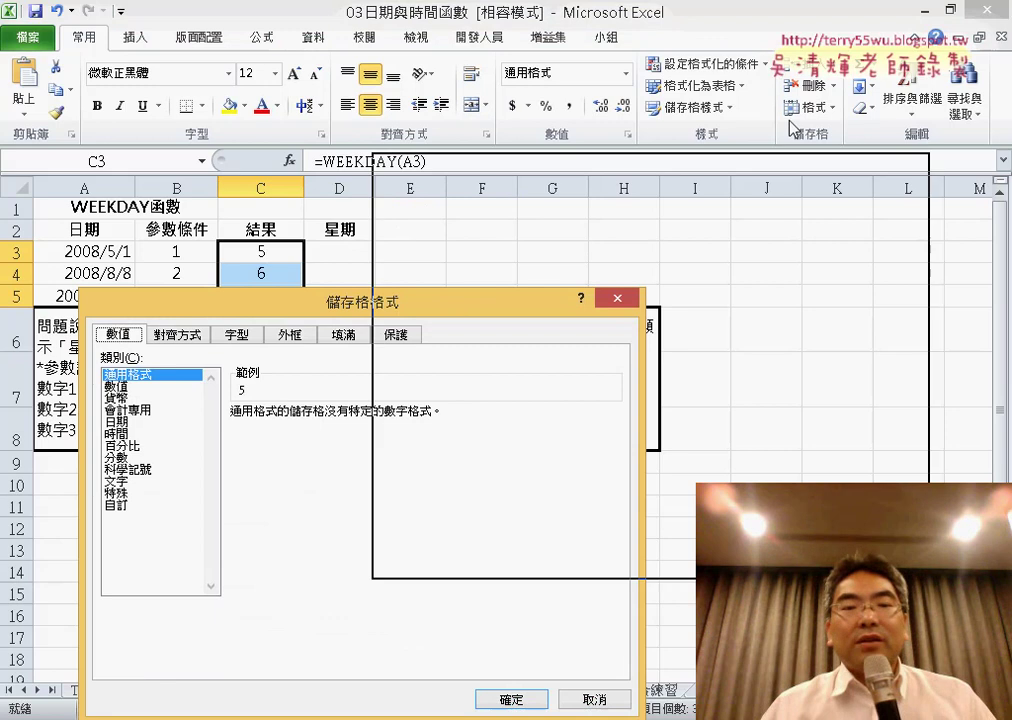
{"action": "left_click_drag", "start_coordinate": [458, 303], "coordinate": [836, 101]}
{"action": "left_click", "coordinate": [520, 219]}
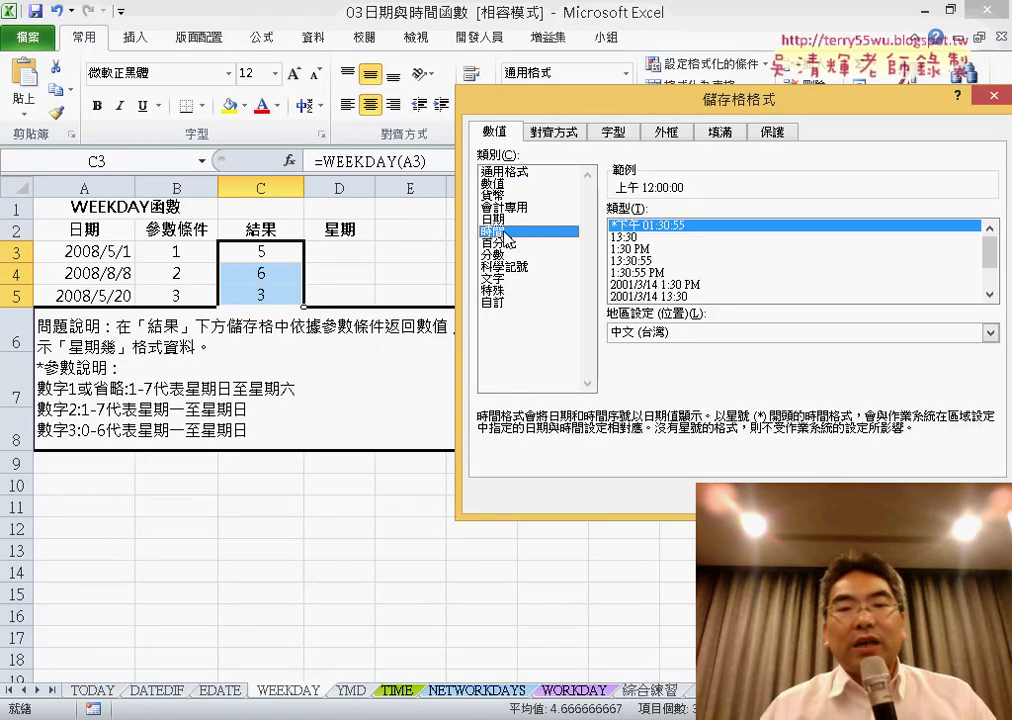
{"action": "left_click", "coordinate": [699, 297]}
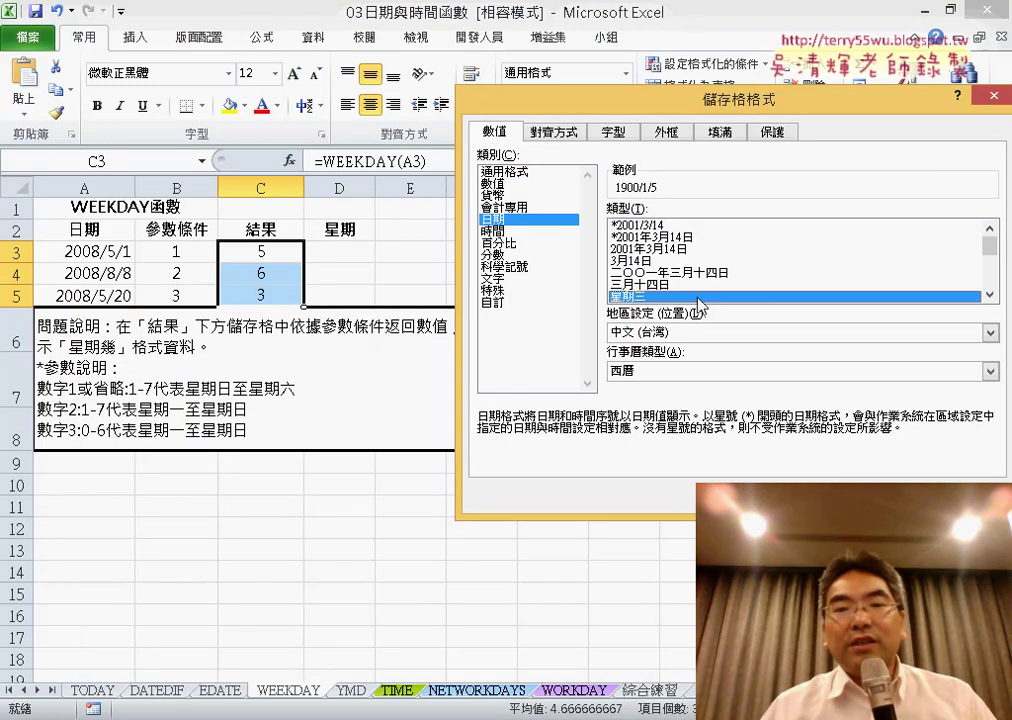
{"action": "left_click", "coordinate": [885, 495]}
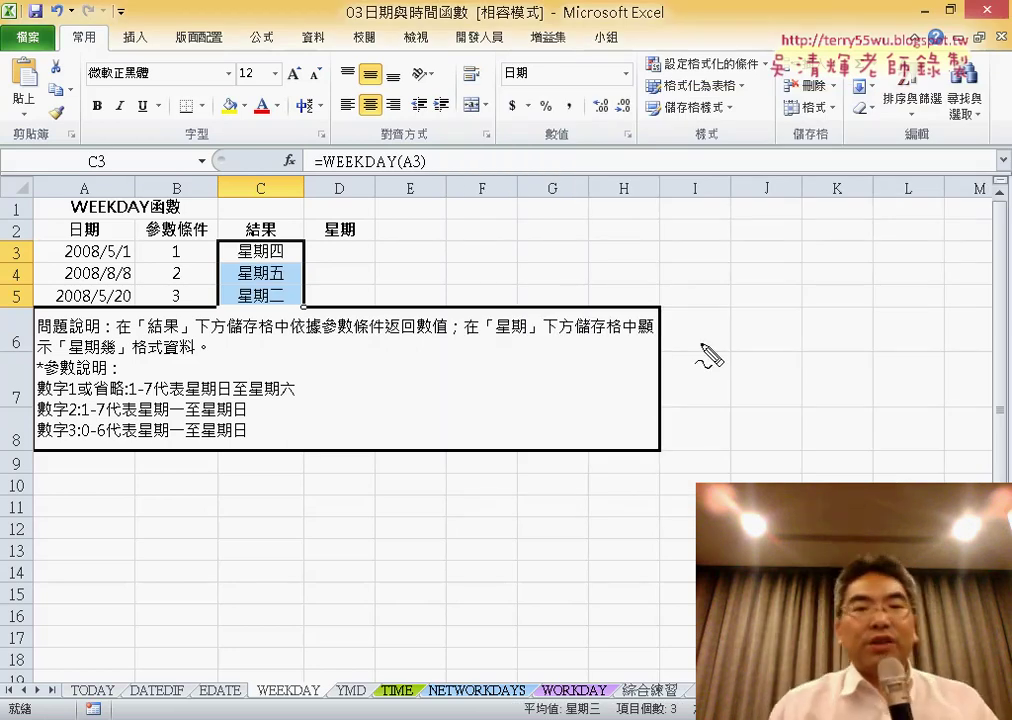
{"action": "left_click_drag", "start_coordinate": [270, 230], "coordinate": [288, 365]}
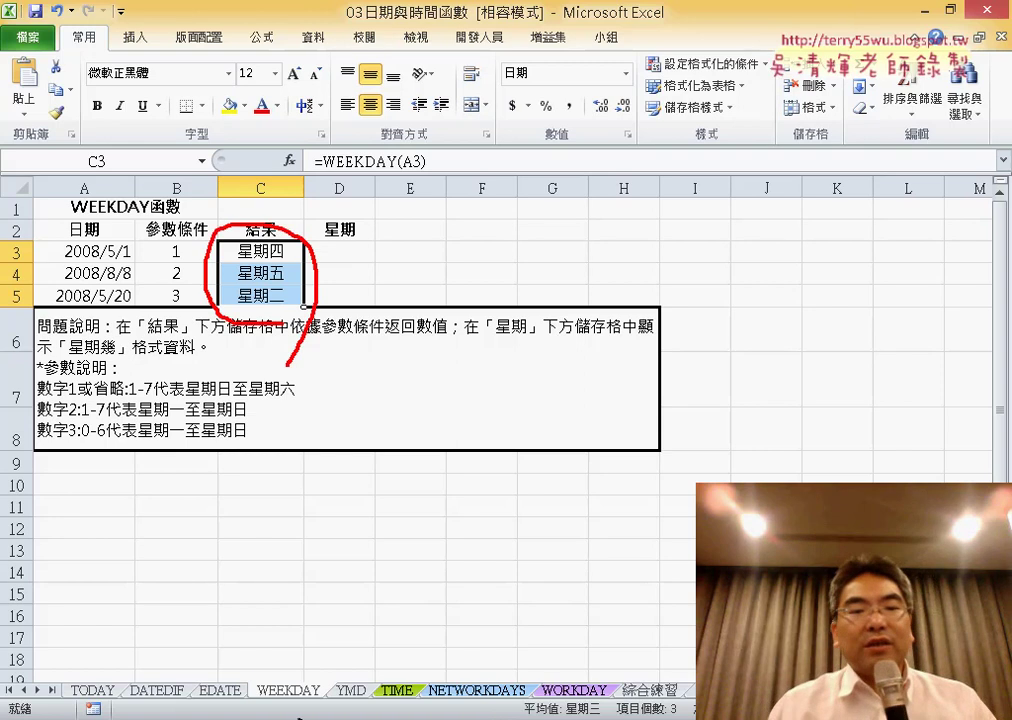
{"action": "left_click_drag", "start_coordinate": [300, 663], "coordinate": [318, 702]}
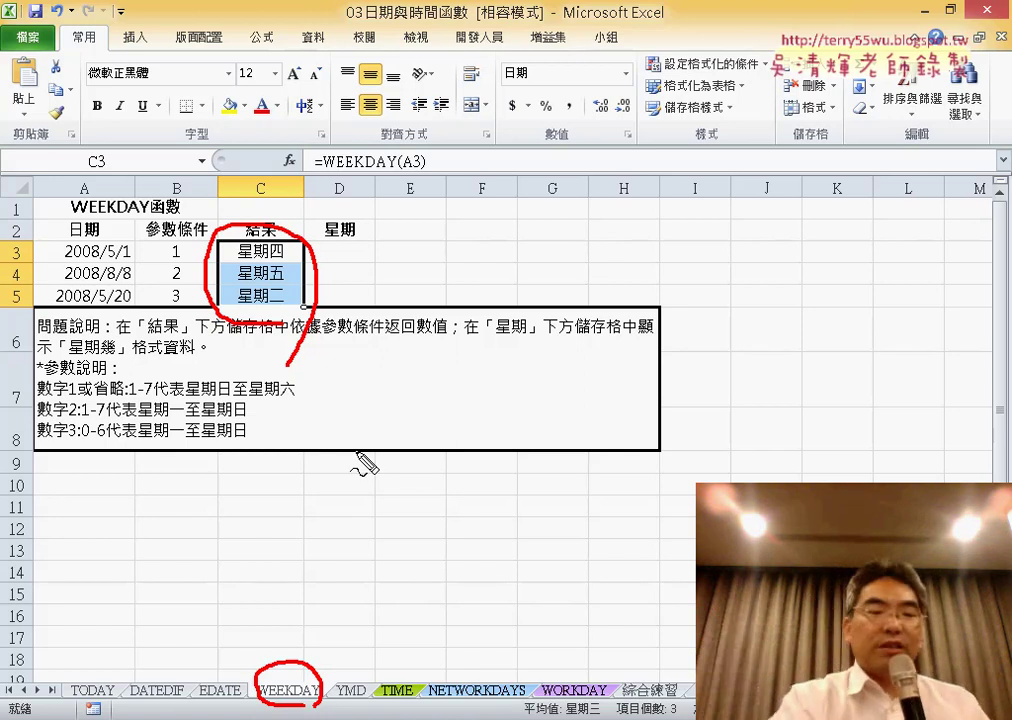
{"action": "key", "text": "Escape"}
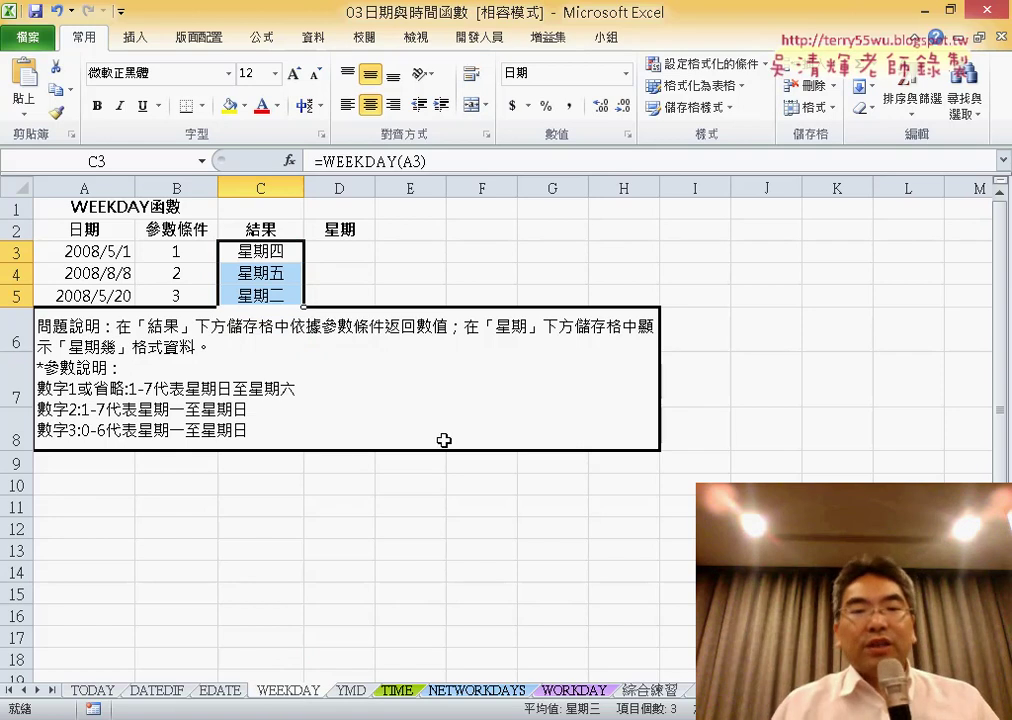
Switch to the 綜合練習 sheet and zoom out so all twelve months fit.
{"action": "left_click", "coordinate": [654, 690]}
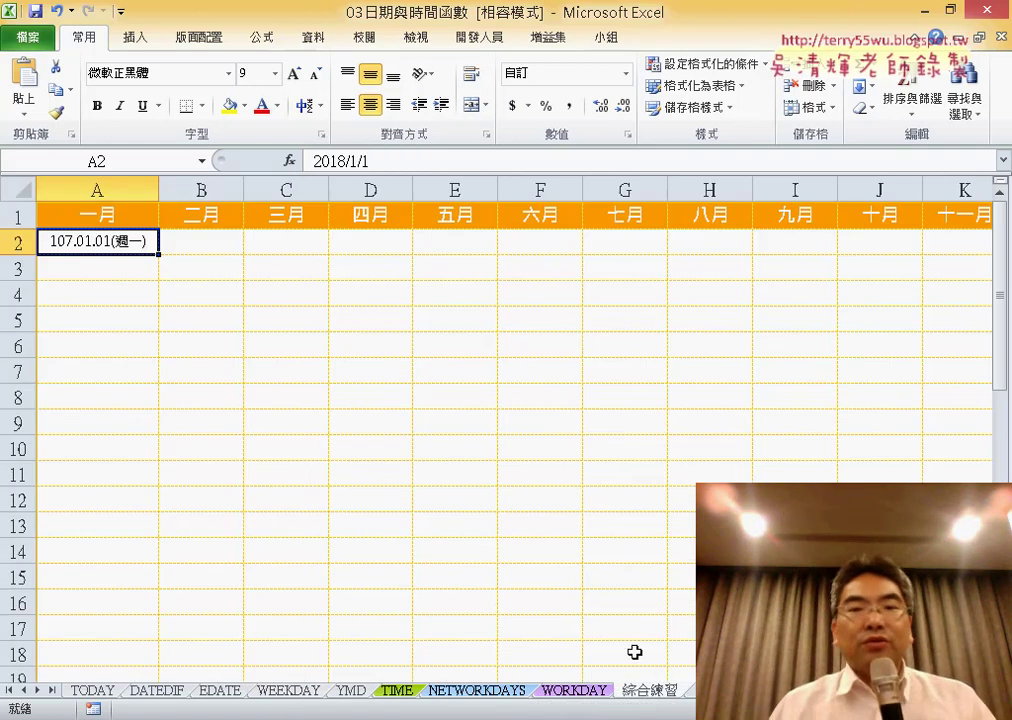
{"action": "left_click", "coordinate": [880, 708]}
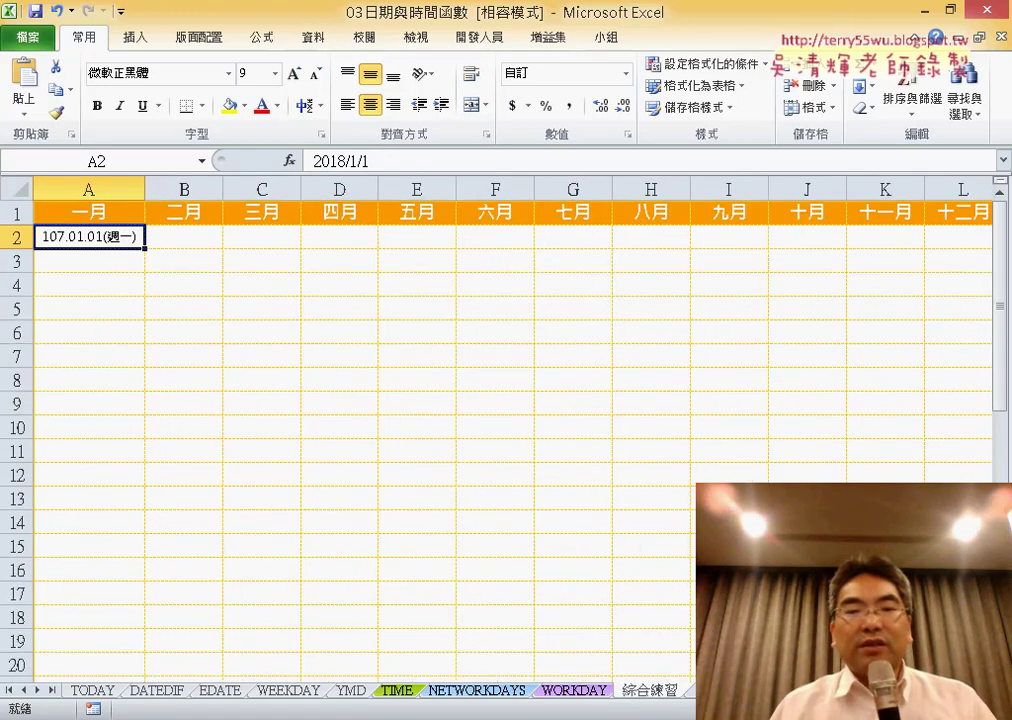
{"action": "left_click", "coordinate": [880, 708]}
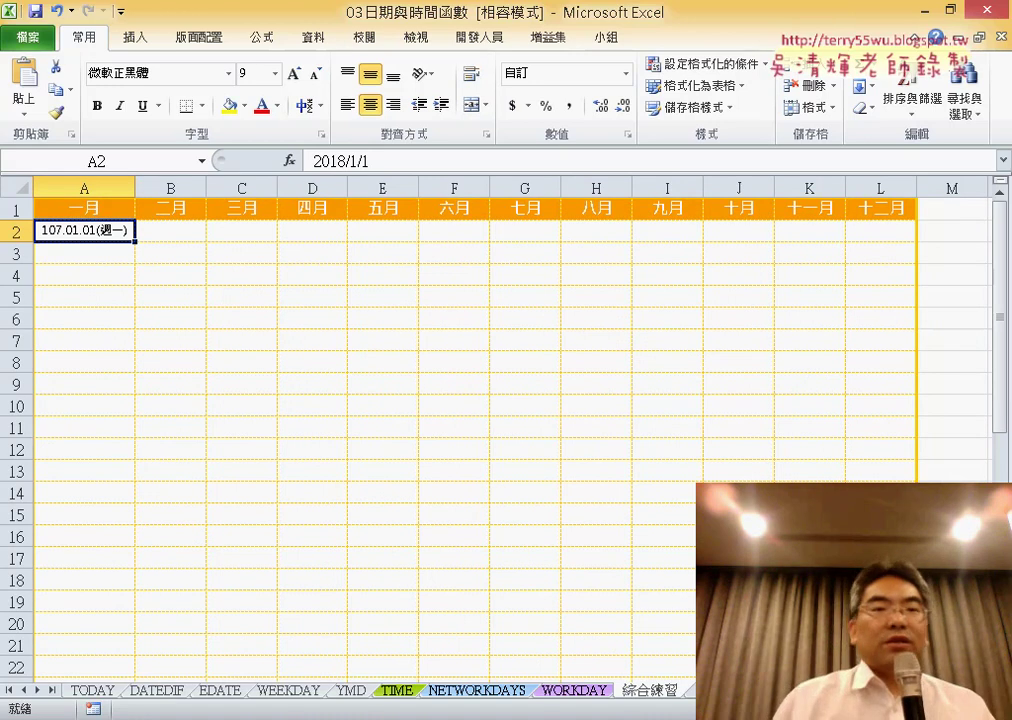
Check the start date in A2, then start a function in B2 under 二月.
{"action": "left_click", "coordinate": [187, 234]}
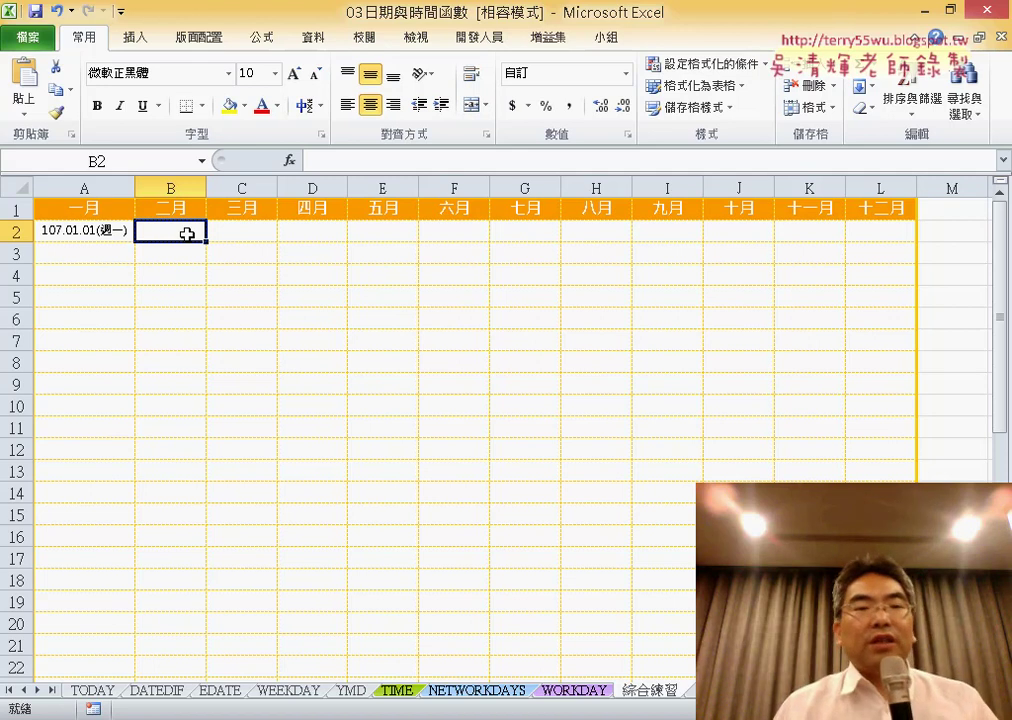
{"action": "left_click", "coordinate": [108, 233]}
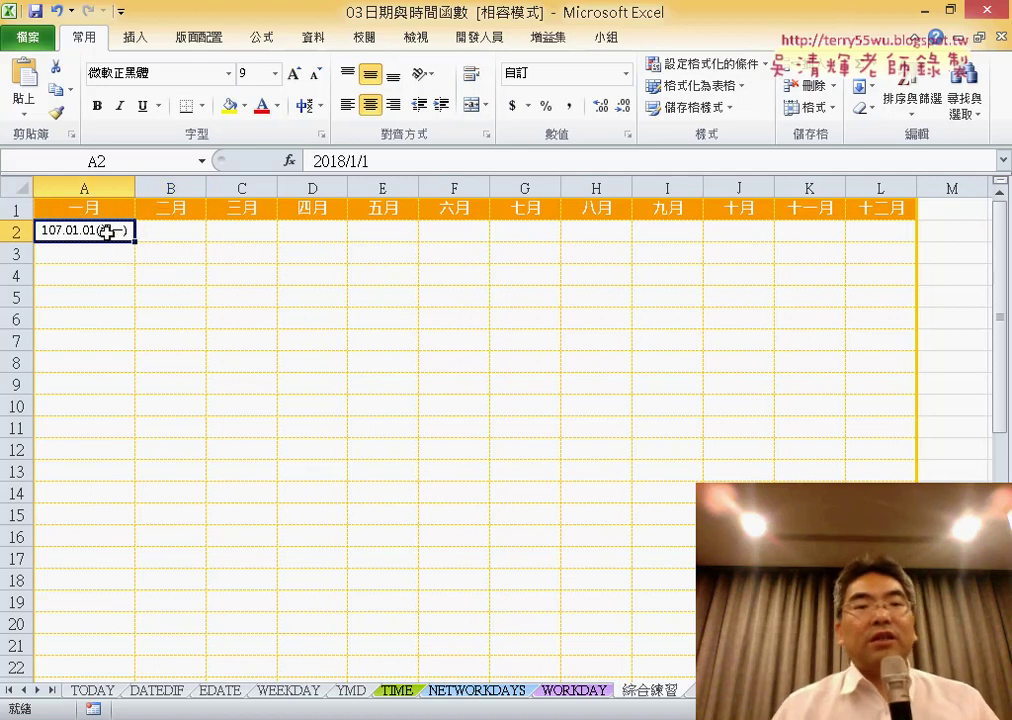
{"action": "left_click", "coordinate": [172, 234]}
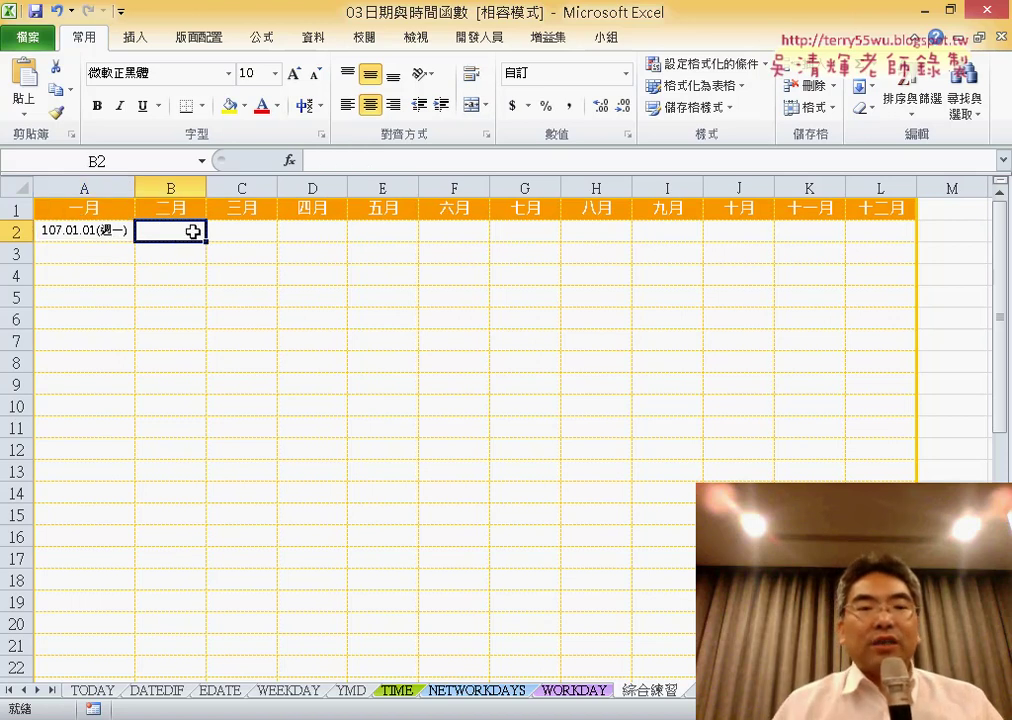
{"action": "left_click", "coordinate": [290, 161]}
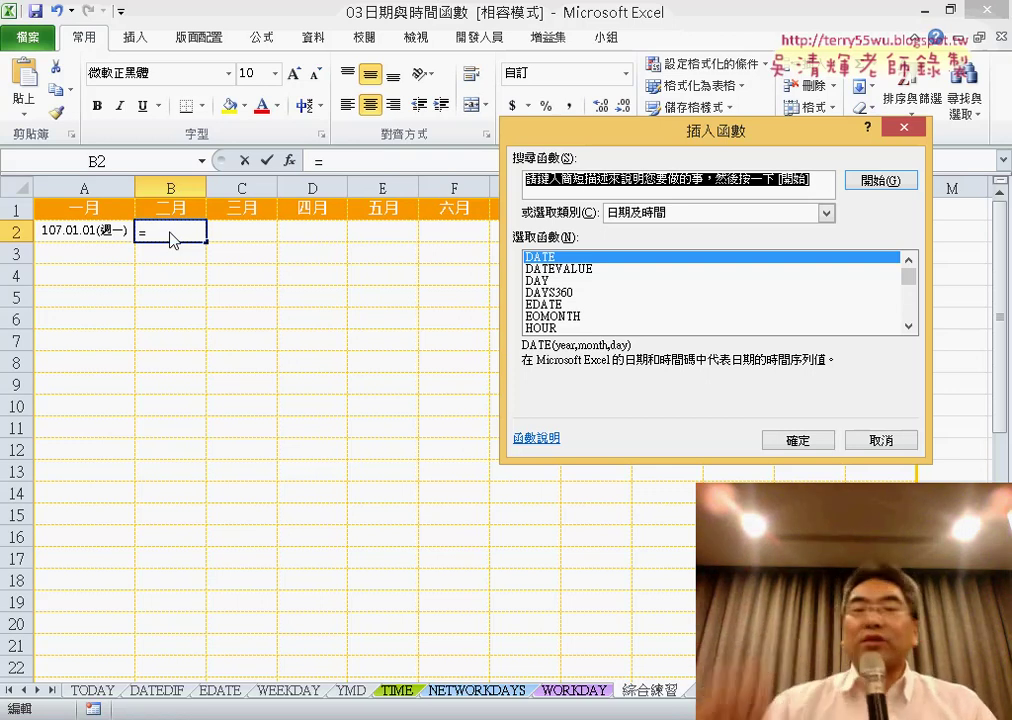
Enter =EDATE(A2,1) in B2 so it shows 107.02.01(週四).
{"action": "left_click", "coordinate": [560, 304]}
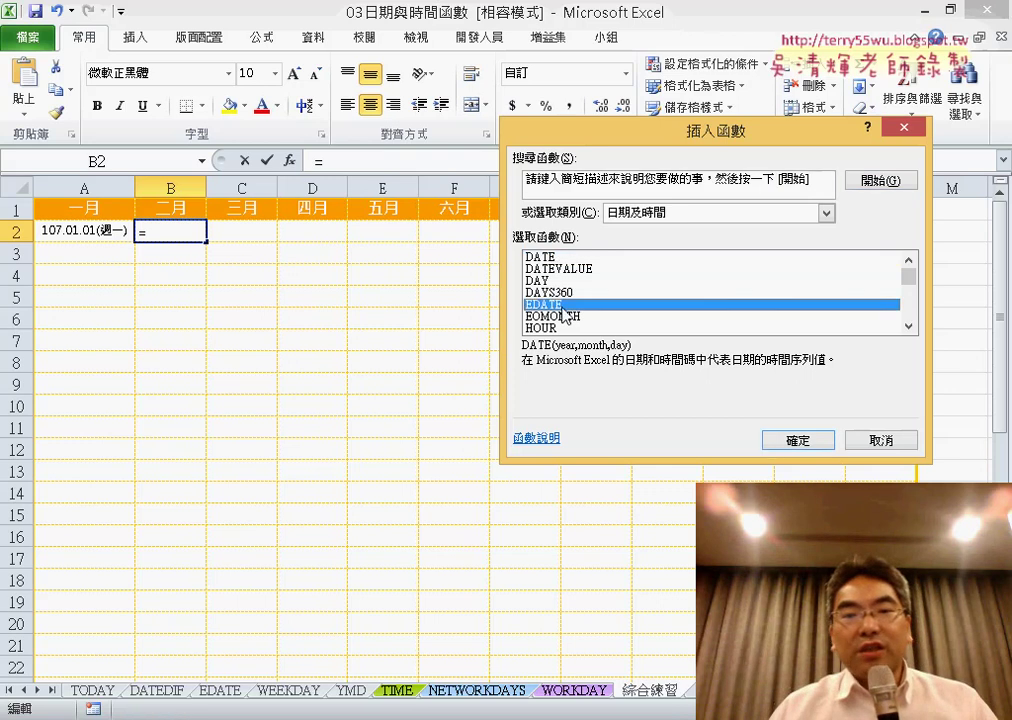
{"action": "left_click", "coordinate": [795, 441]}
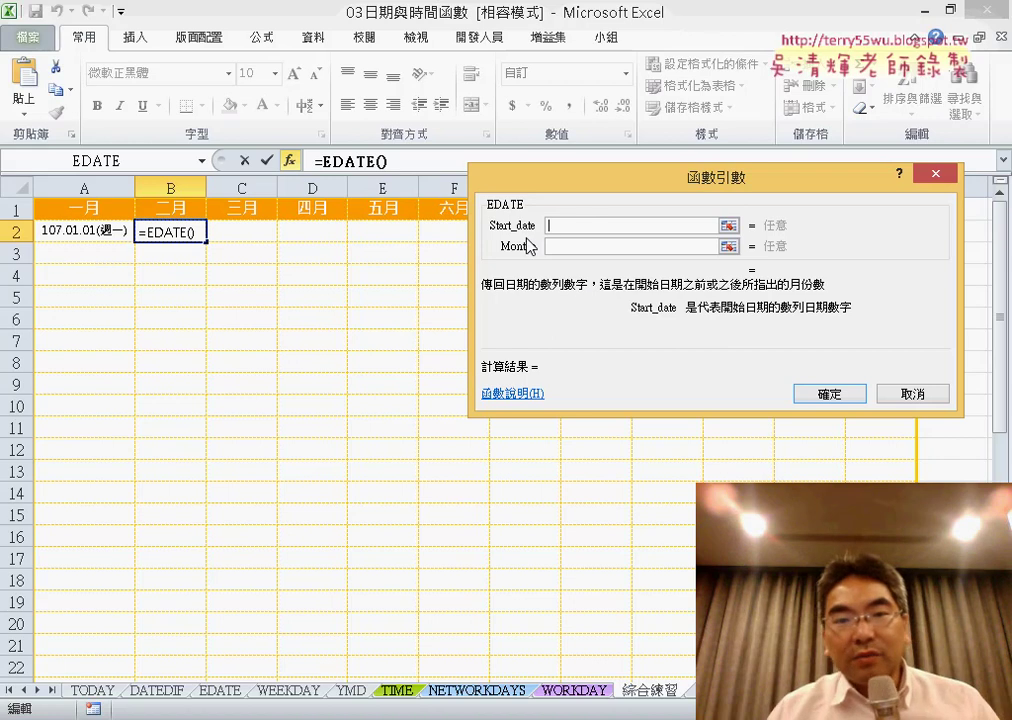
{"action": "left_click", "coordinate": [108, 240]}
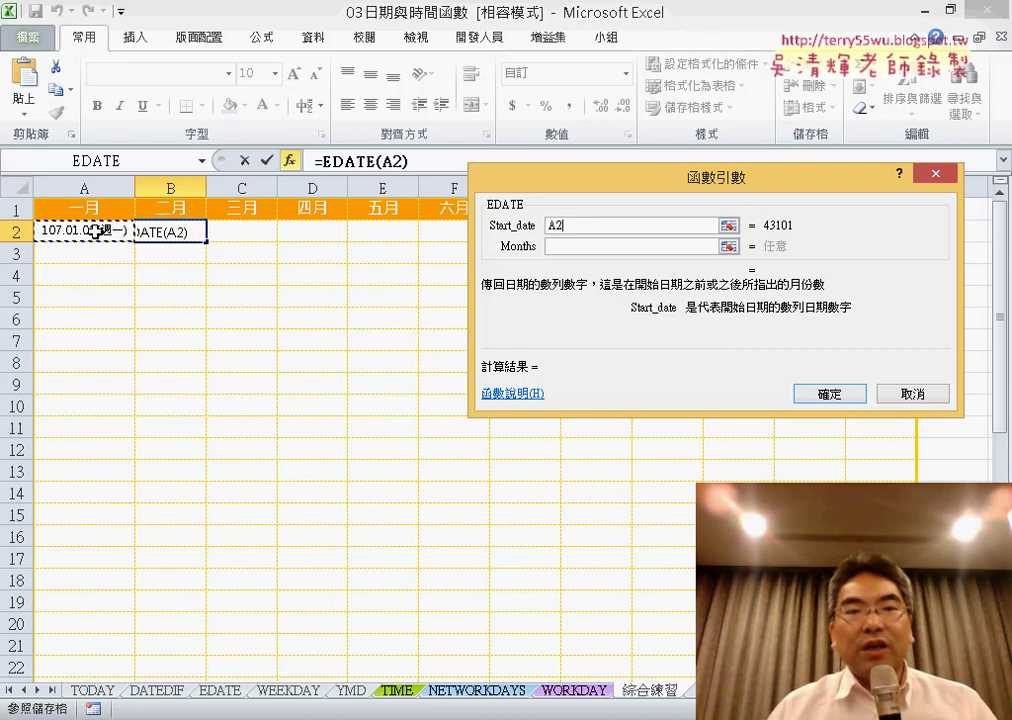
{"action": "left_click", "coordinate": [578, 248]}
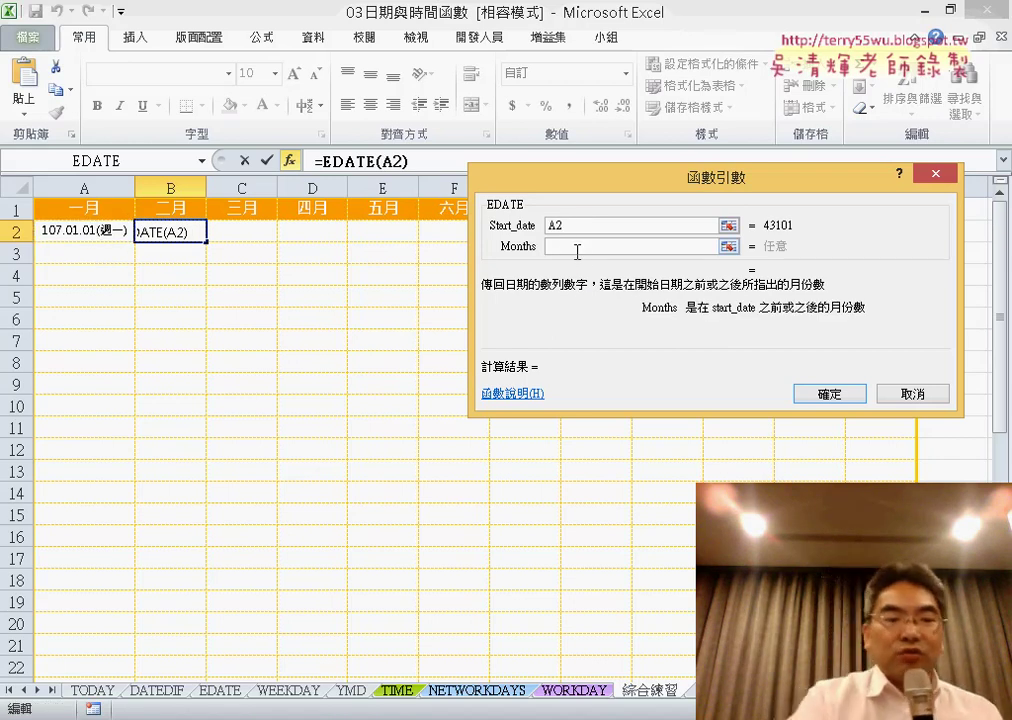
{"action": "type", "text": "1"}
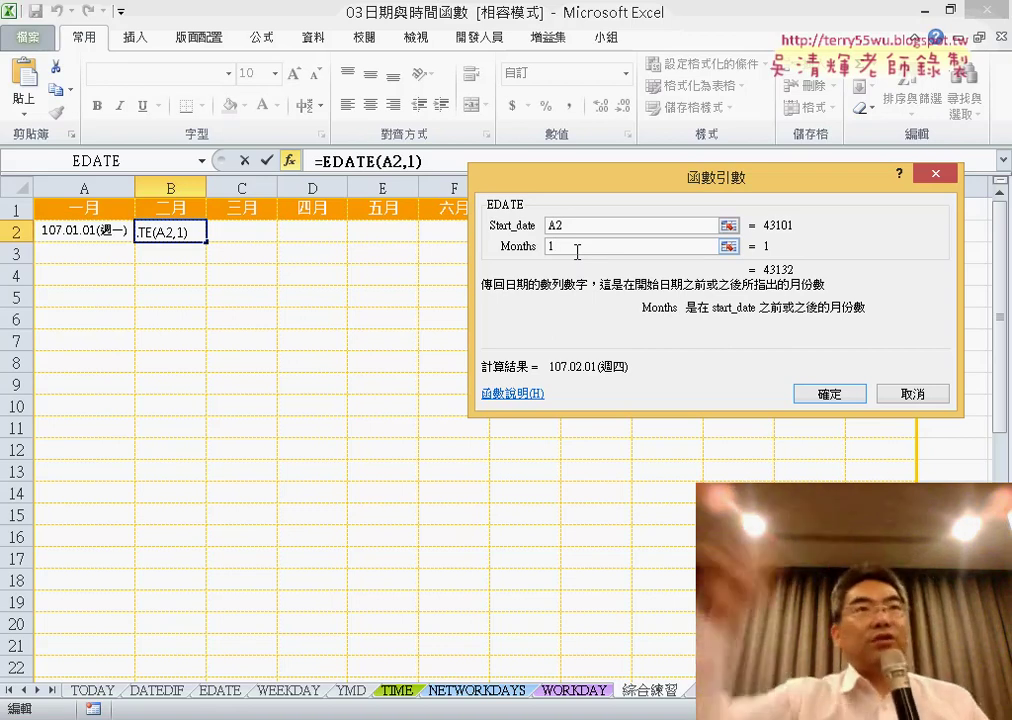
{"action": "left_click", "coordinate": [815, 393]}
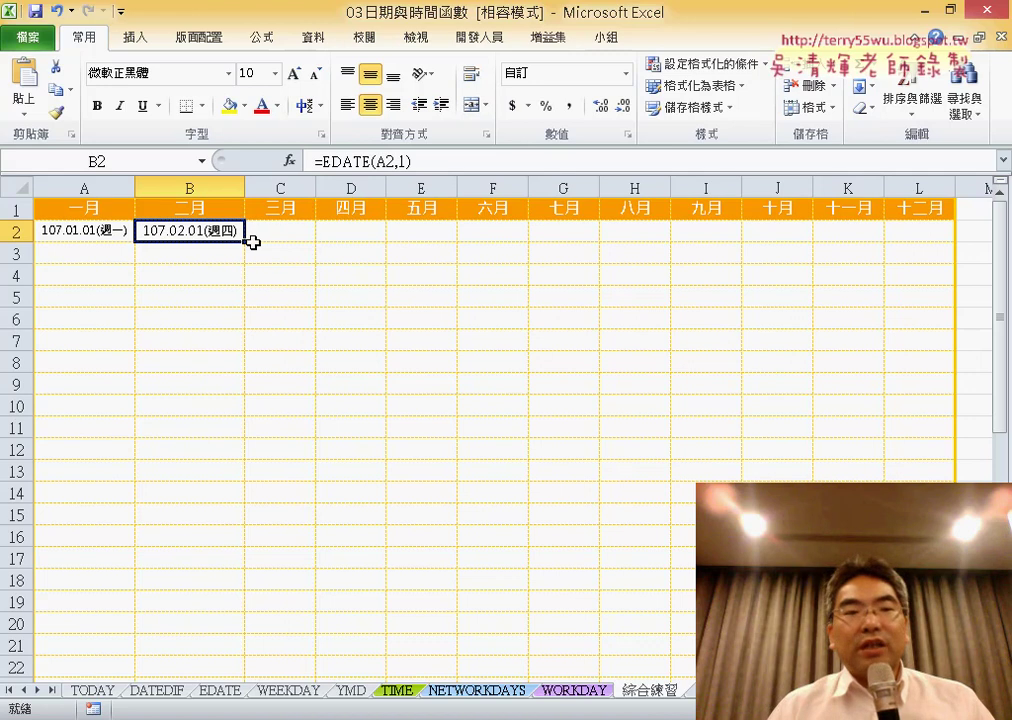
Extend the EDATE month-start formula to L2 and annotate the ######## dates and their sizing fix.
{"action": "left_click_drag", "start_coordinate": [244, 241], "coordinate": [929, 236]}
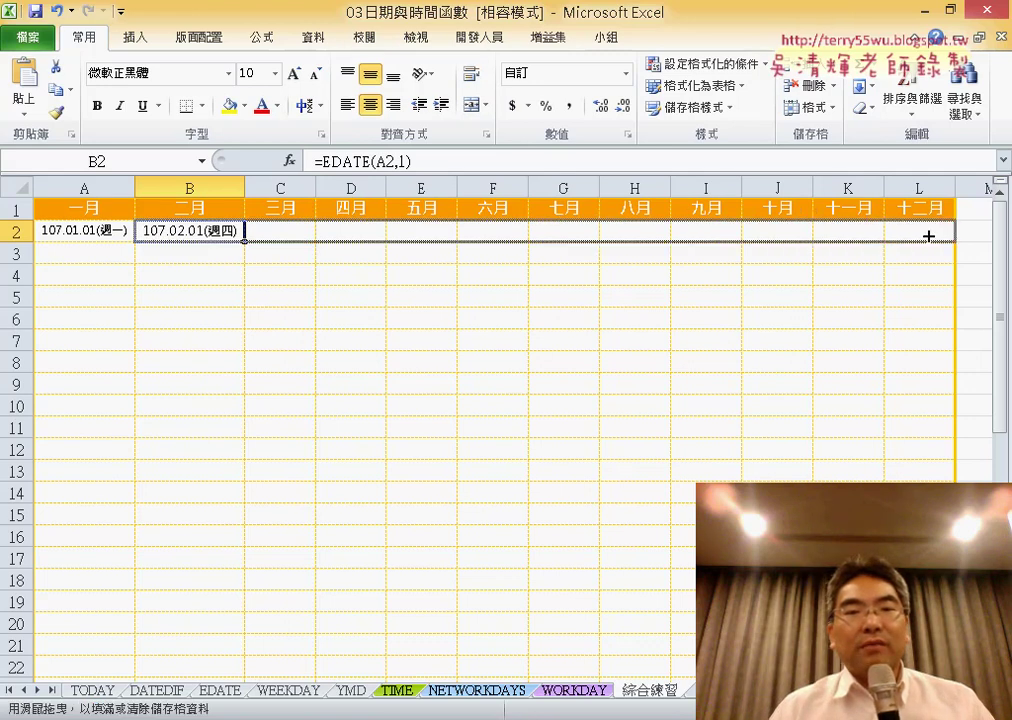
{"action": "left_click_drag", "start_coordinate": [929, 236], "coordinate": [920, 233]}
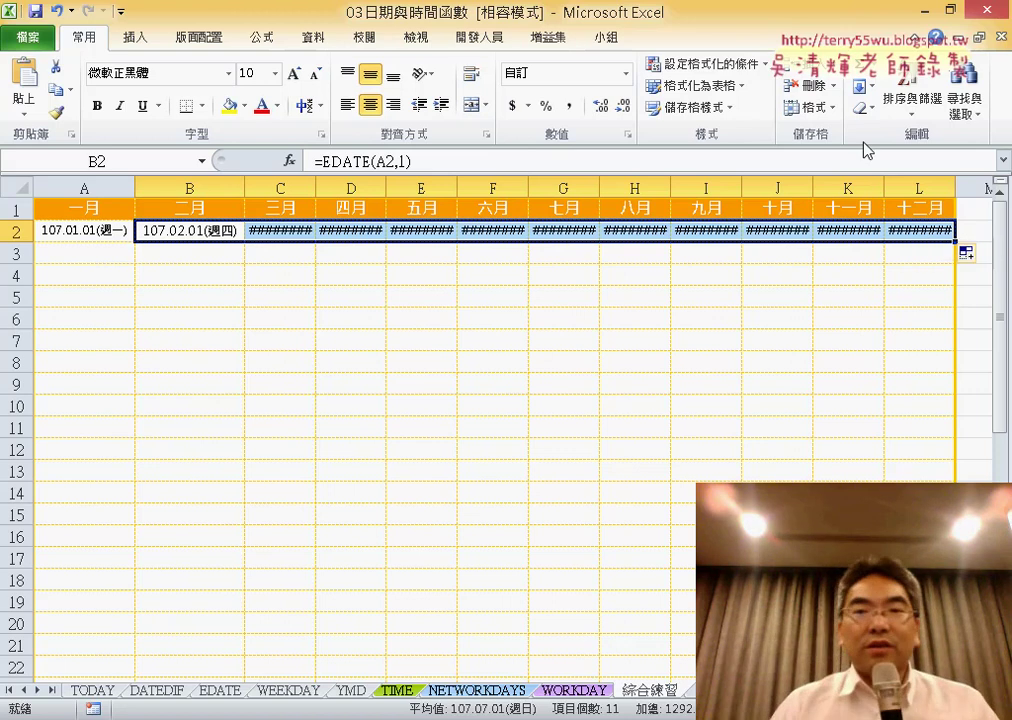
{"action": "left_click", "coordinate": [792, 107]}
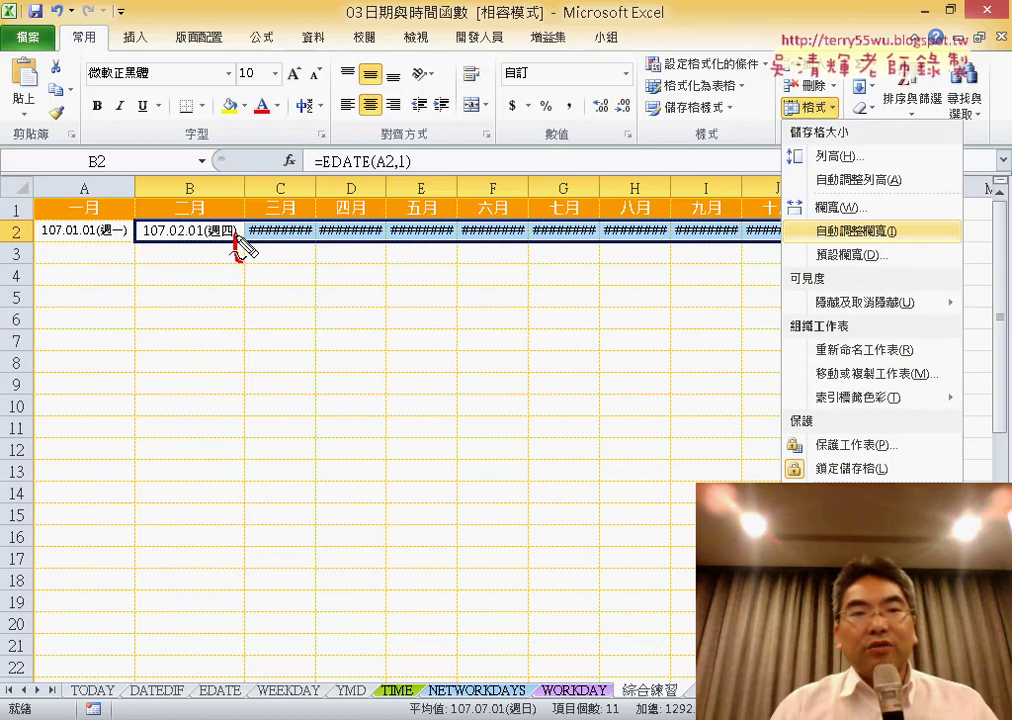
{"action": "mouse_move", "coordinate": [250, 232]}
{"action": "left_mouse_down"}
{"action": "mouse_move", "coordinate": [385, 252]}
{"action": "mouse_move", "coordinate": [386, 263]}
{"action": "left_mouse_up"}
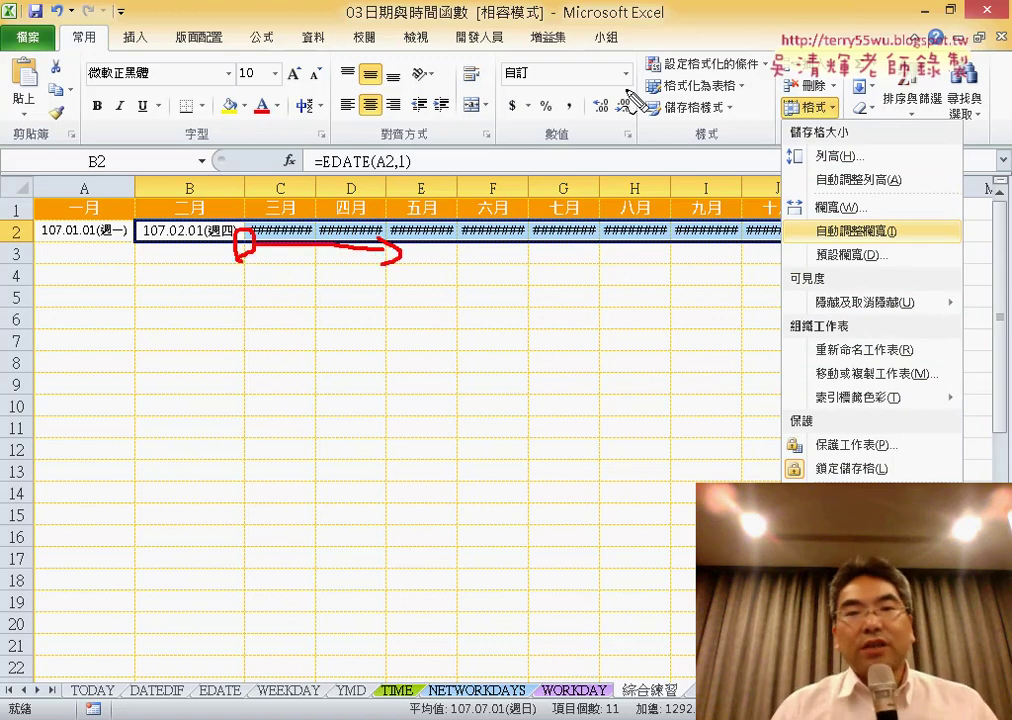
{"action": "left_click_drag", "start_coordinate": [830, 97], "coordinate": [792, 118]}
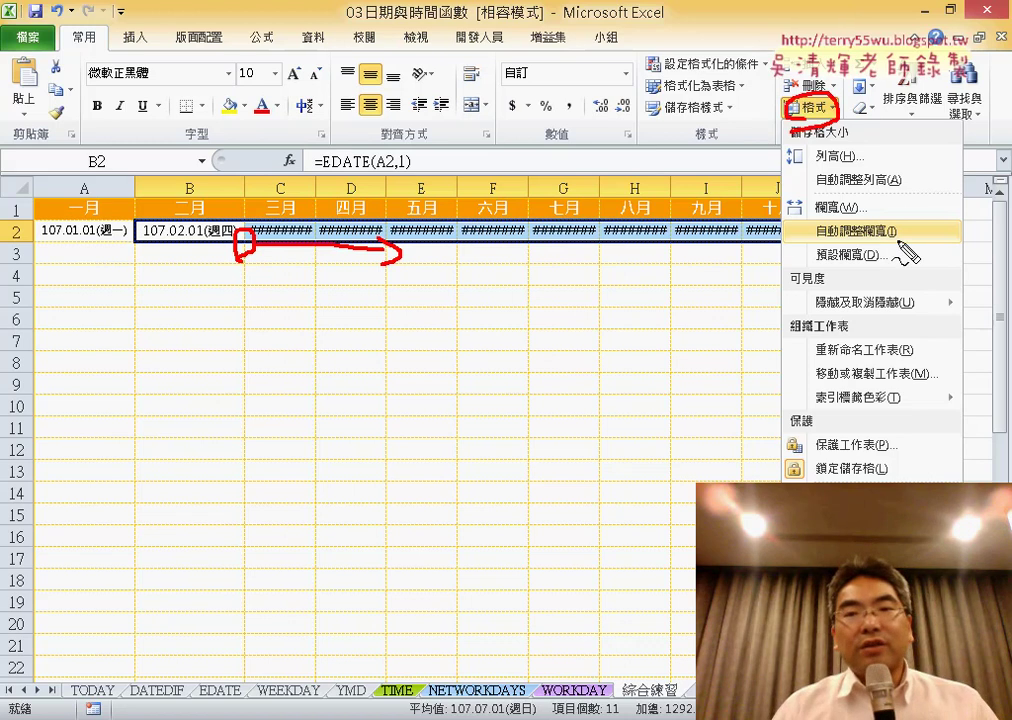
{"action": "left_click_drag", "start_coordinate": [885, 245], "coordinate": [880, 212]}
{"action": "left_click_drag", "start_coordinate": [752, 77], "coordinate": [772, 266]}
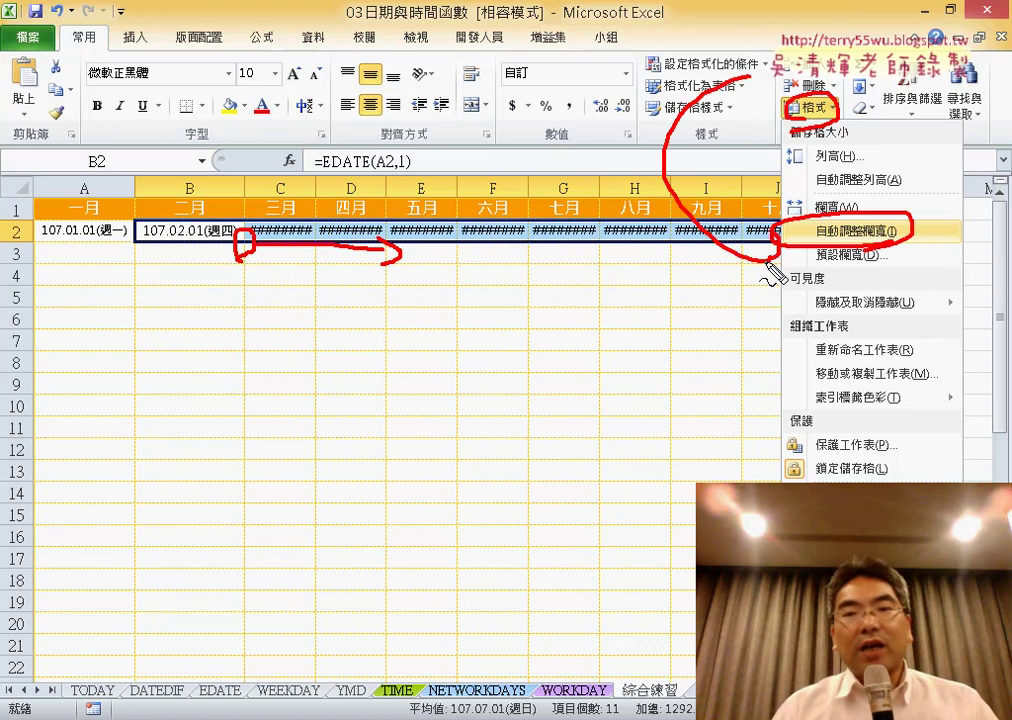
{"action": "key", "text": "Escape"}
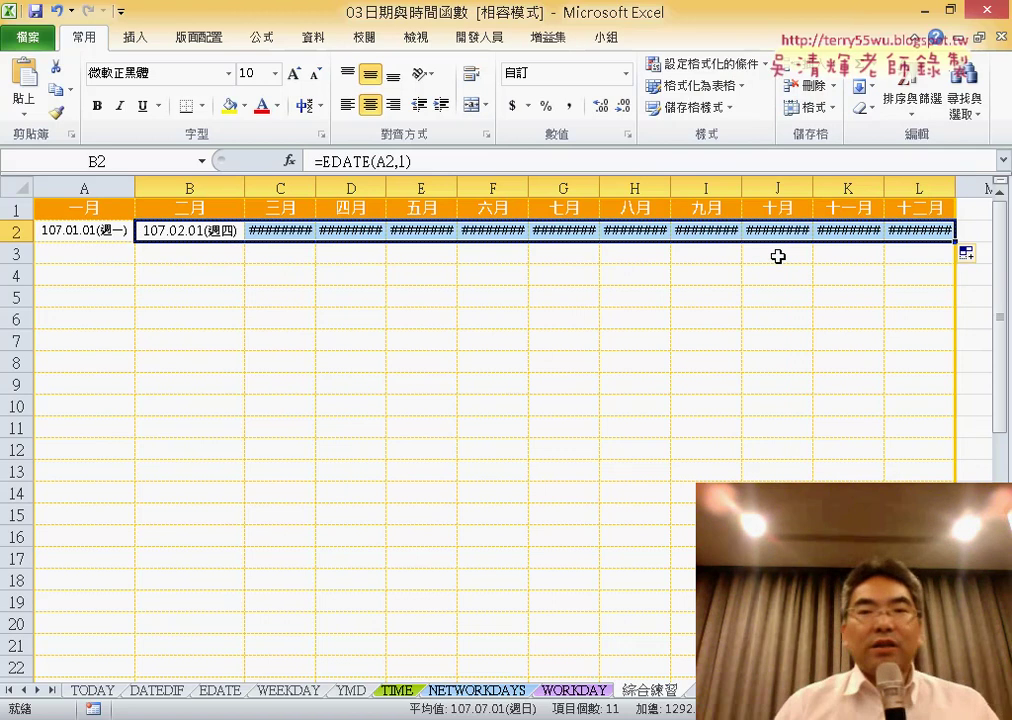
AutoFit columns B–L so every month-start date shows in full, then select A3.
{"action": "left_click", "coordinate": [803, 108]}
{"action": "left_click", "coordinate": [846, 230]}
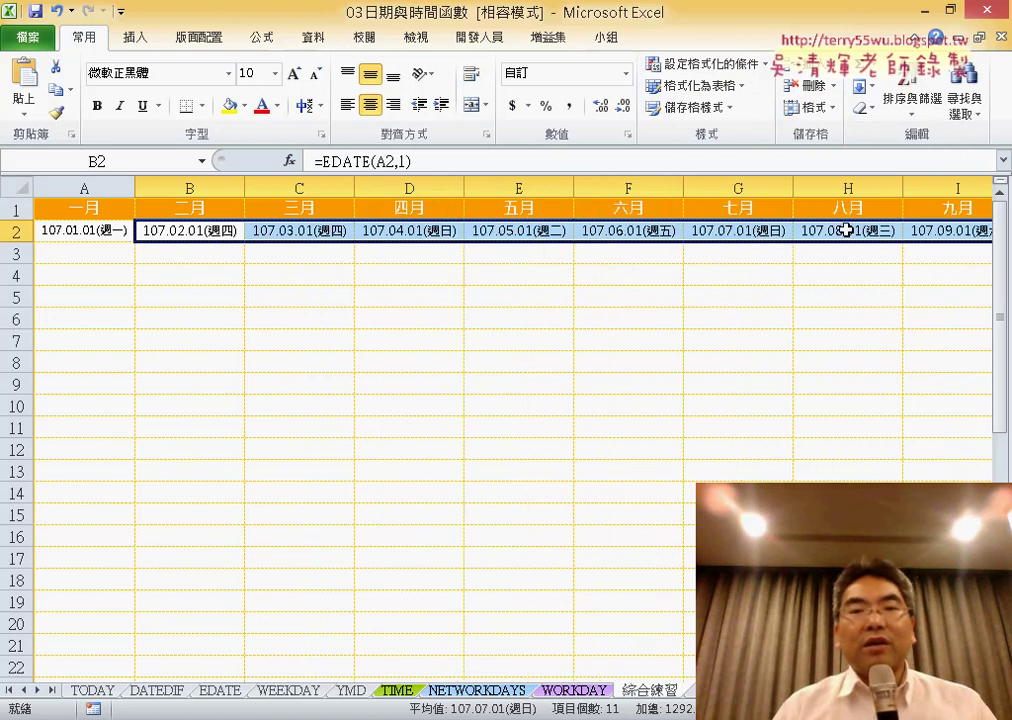
{"action": "scroll", "coordinate": [400, 400], "scroll_direction": "right", "scroll_amount": 3}
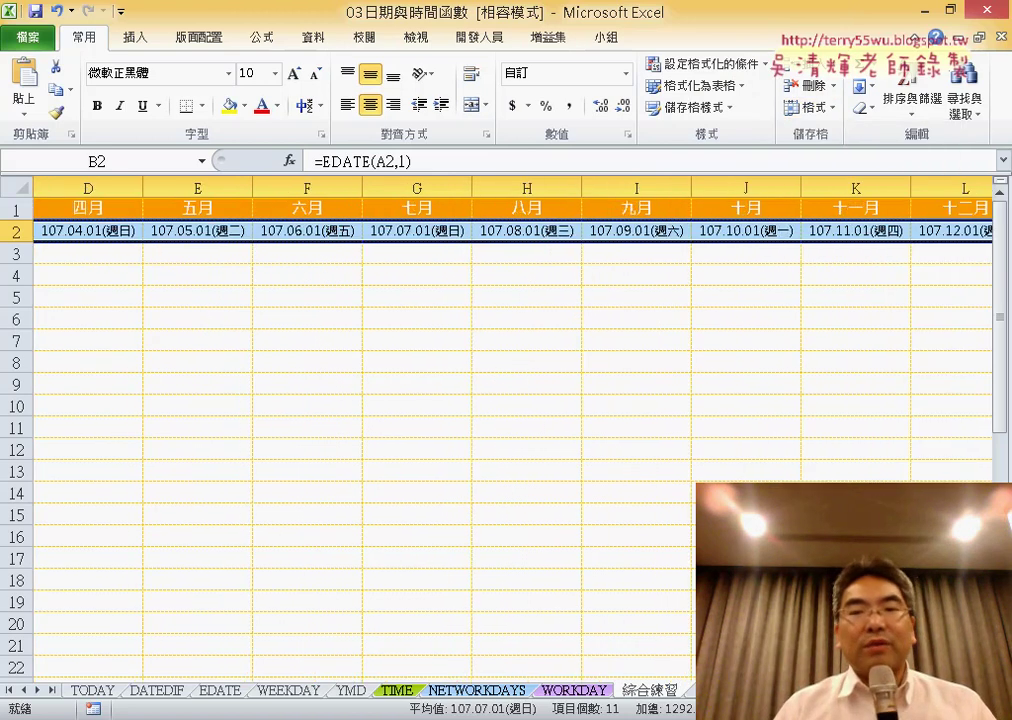
{"action": "scroll", "coordinate": [400, 400], "scroll_direction": "right", "scroll_amount": 2}
{"action": "scroll", "coordinate": [400, 400], "scroll_direction": "left", "scroll_amount": 5}
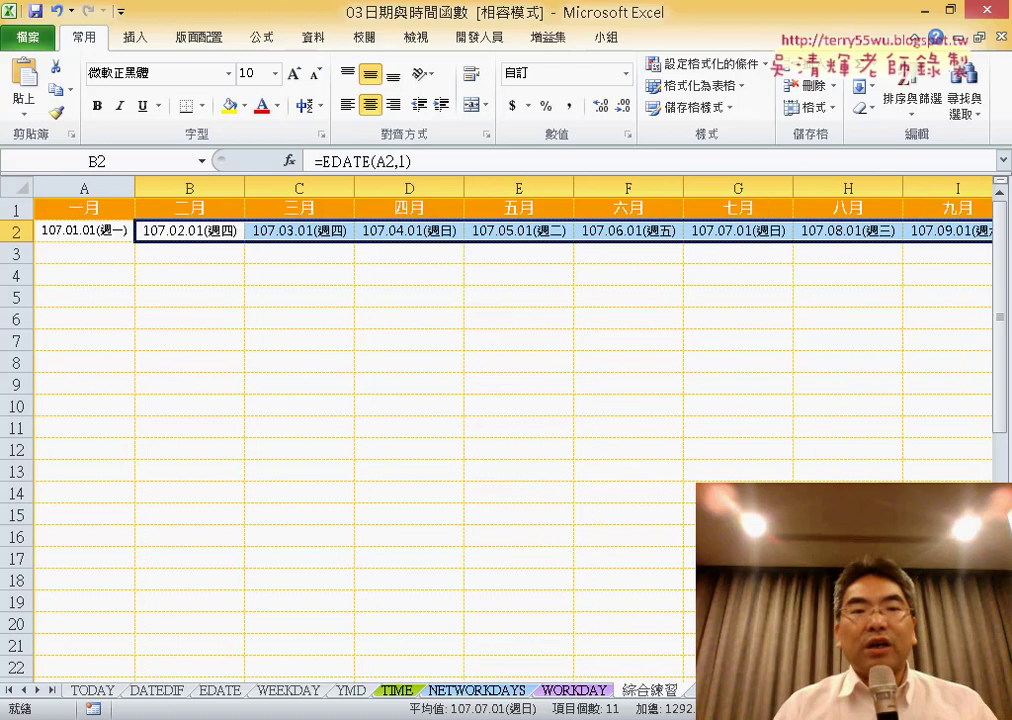
{"action": "scroll", "coordinate": [400, 400], "scroll_direction": "right", "scroll_amount": 2}
{"action": "scroll", "coordinate": [400, 400], "scroll_direction": "right", "scroll_amount": 3}
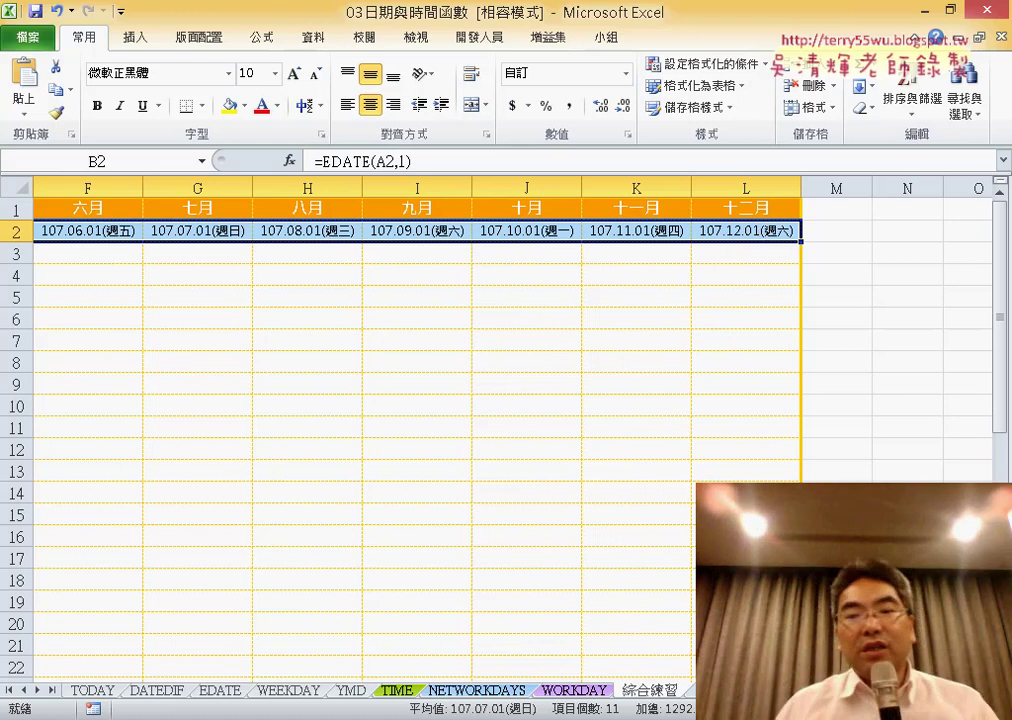
{"action": "scroll", "coordinate": [438, 323], "scroll_direction": "left", "scroll_amount": 5}
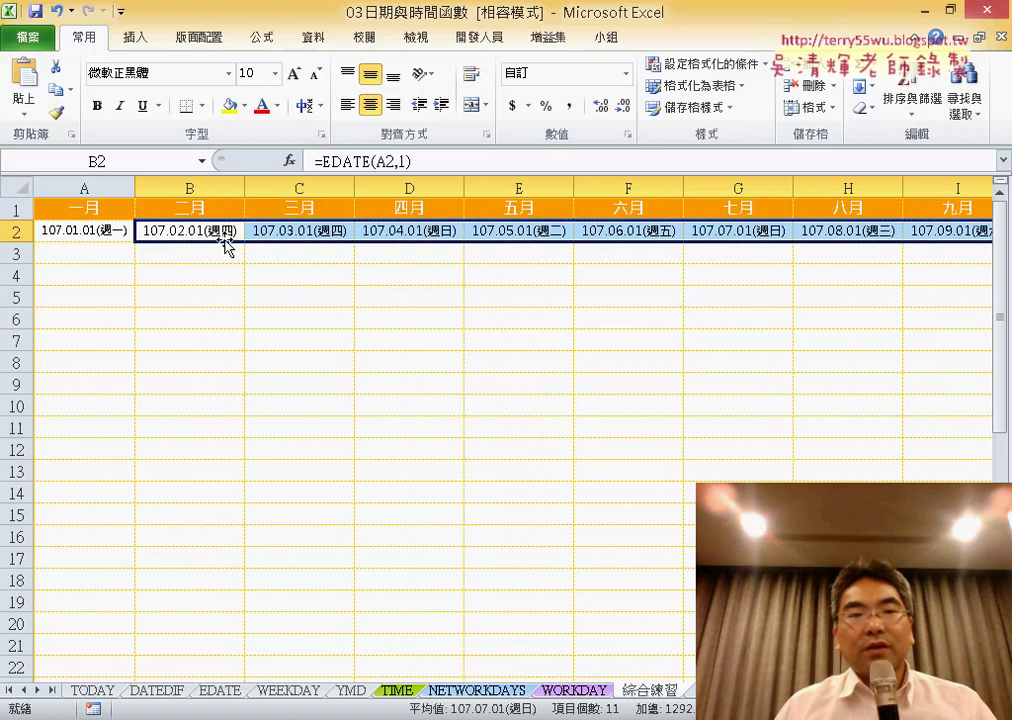
{"action": "left_click", "coordinate": [219, 232]}
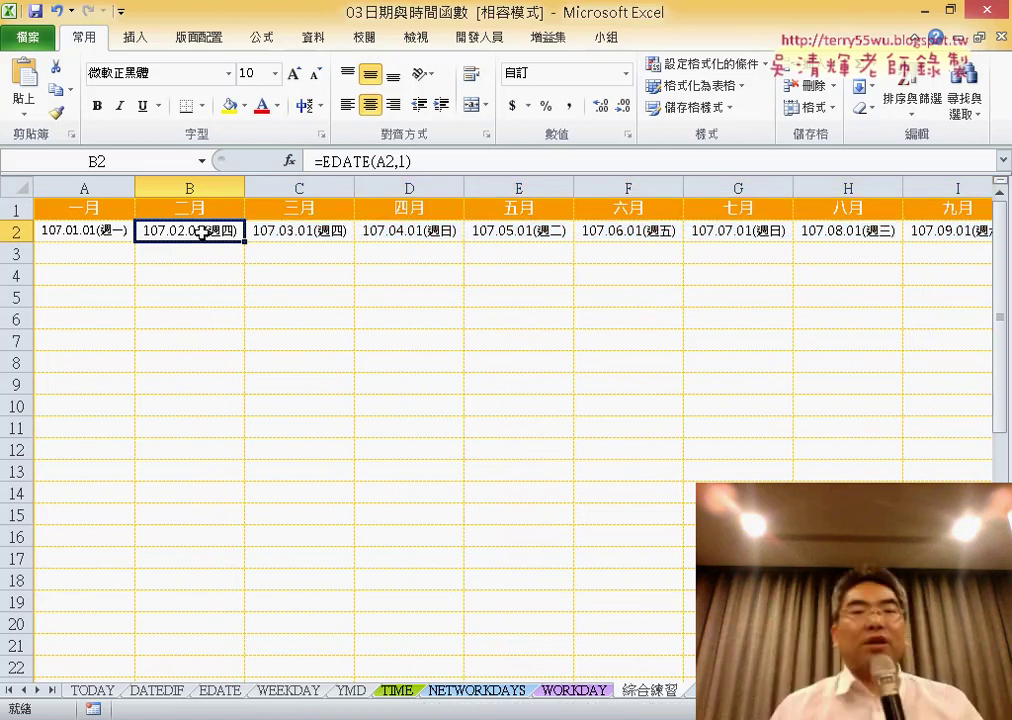
{"action": "left_click", "coordinate": [107, 255]}
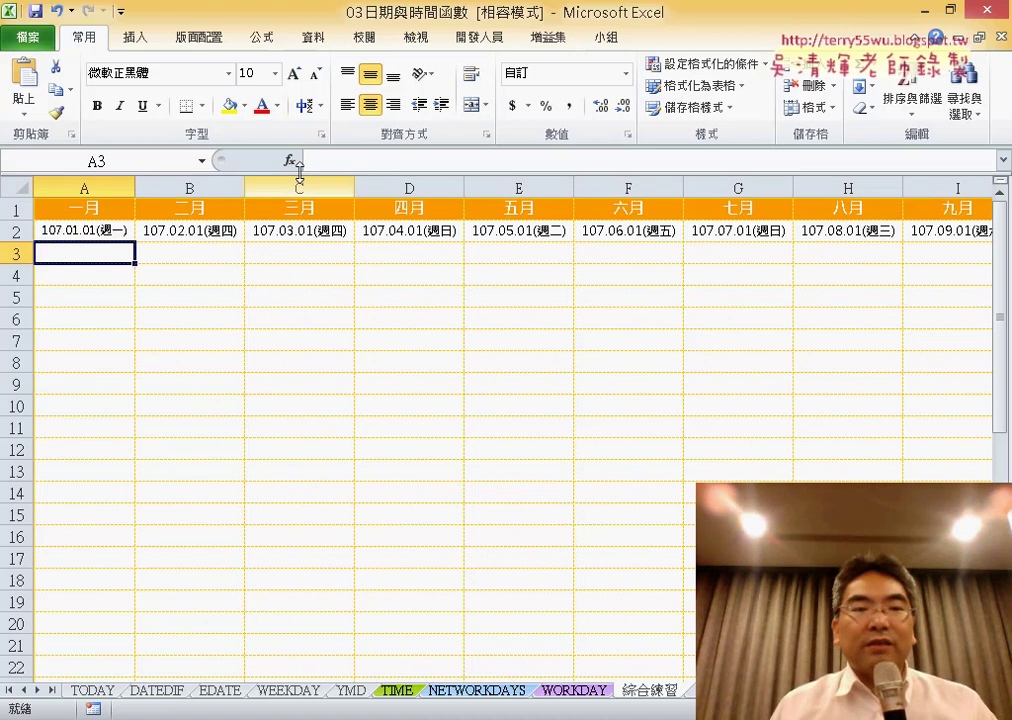
Enter =A2+1 in A3 so it shows 107.01.02(週二), then circle January's start date.
{"action": "left_click", "coordinate": [332, 160]}
{"action": "type", "text": "="}
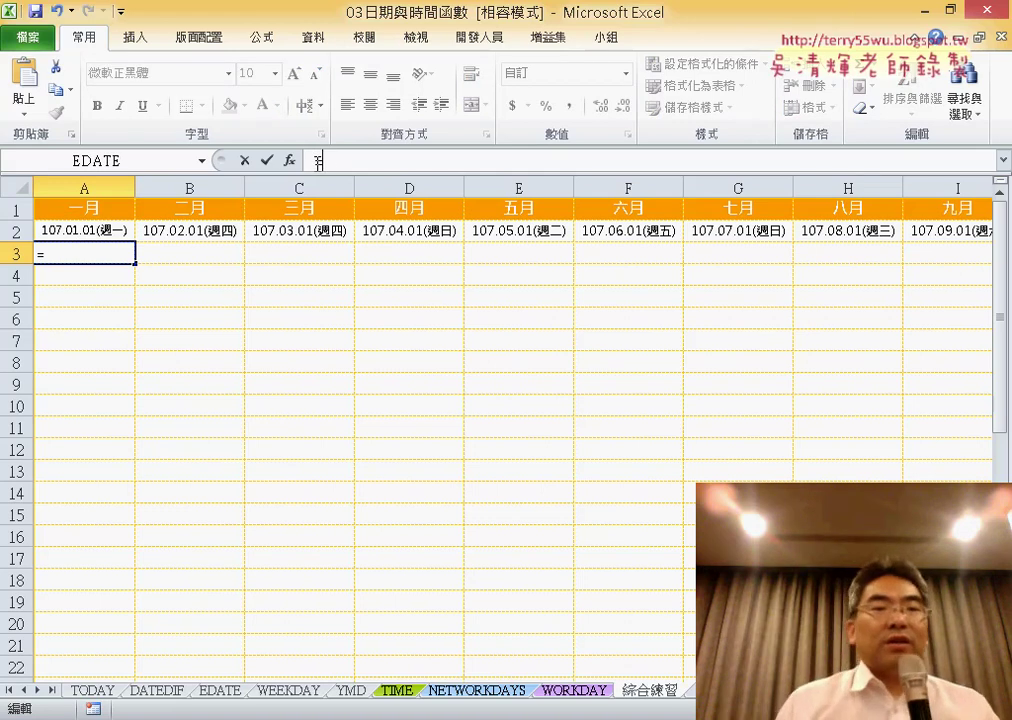
{"action": "left_click", "coordinate": [105, 231]}
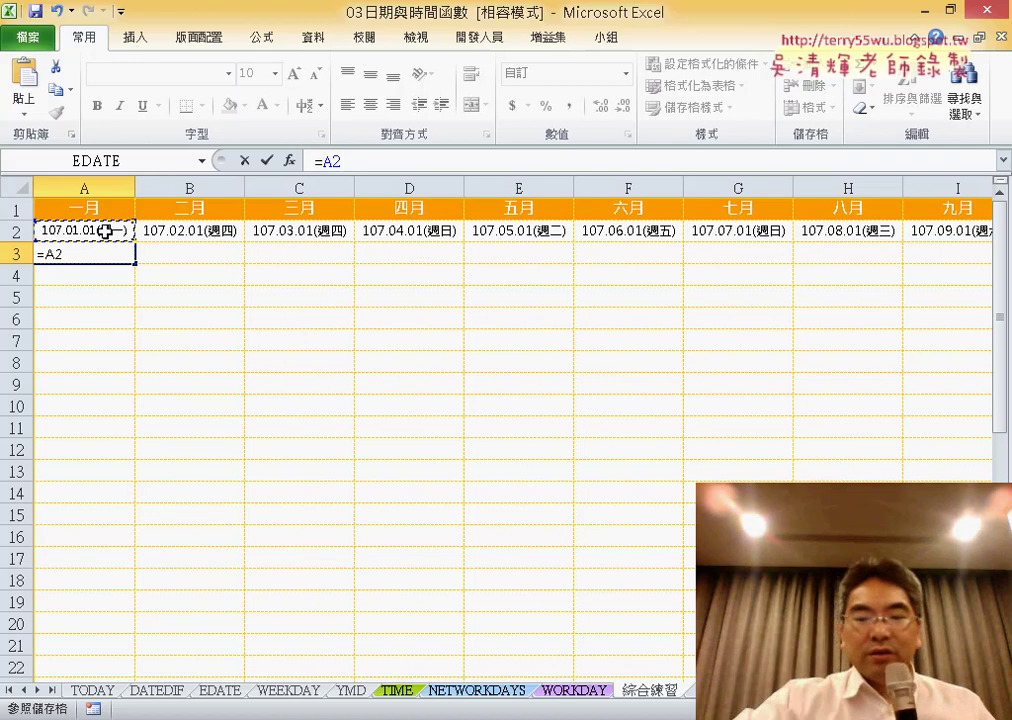
{"action": "key", "text": "ctrl+shift+Down"}
{"action": "type", "text": ":A24+"}
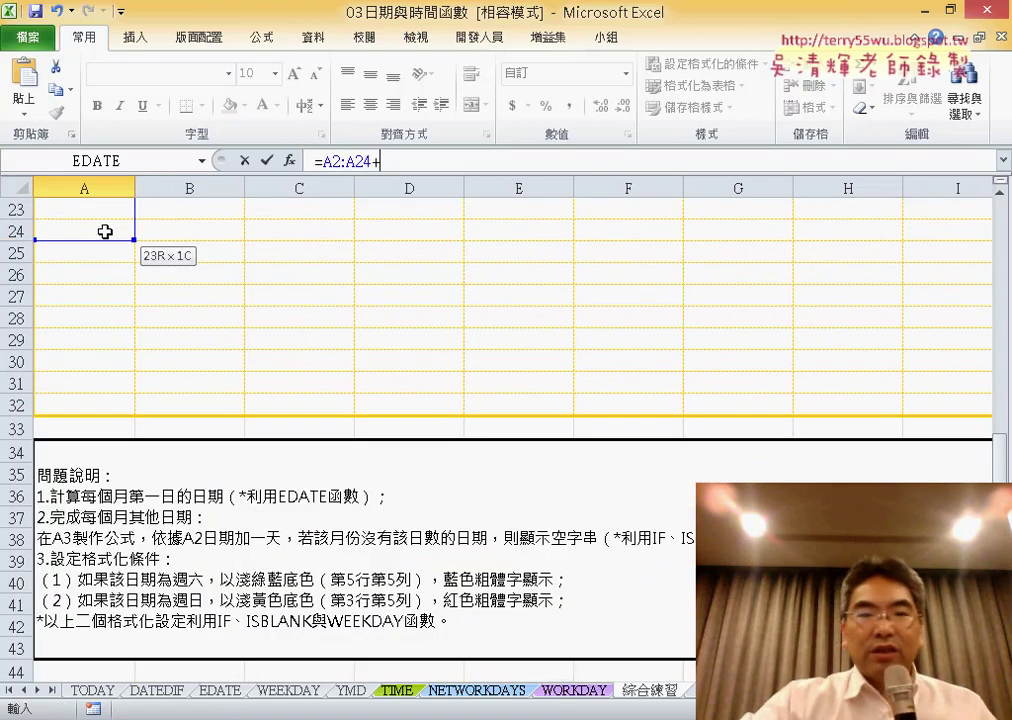
{"action": "key", "text": "BackSpace"}
{"action": "key", "text": "BackSpace"}
{"action": "key", "text": "BackSpace"}
{"action": "key", "text": "BackSpace"}
{"action": "key", "text": "BackSpace"}
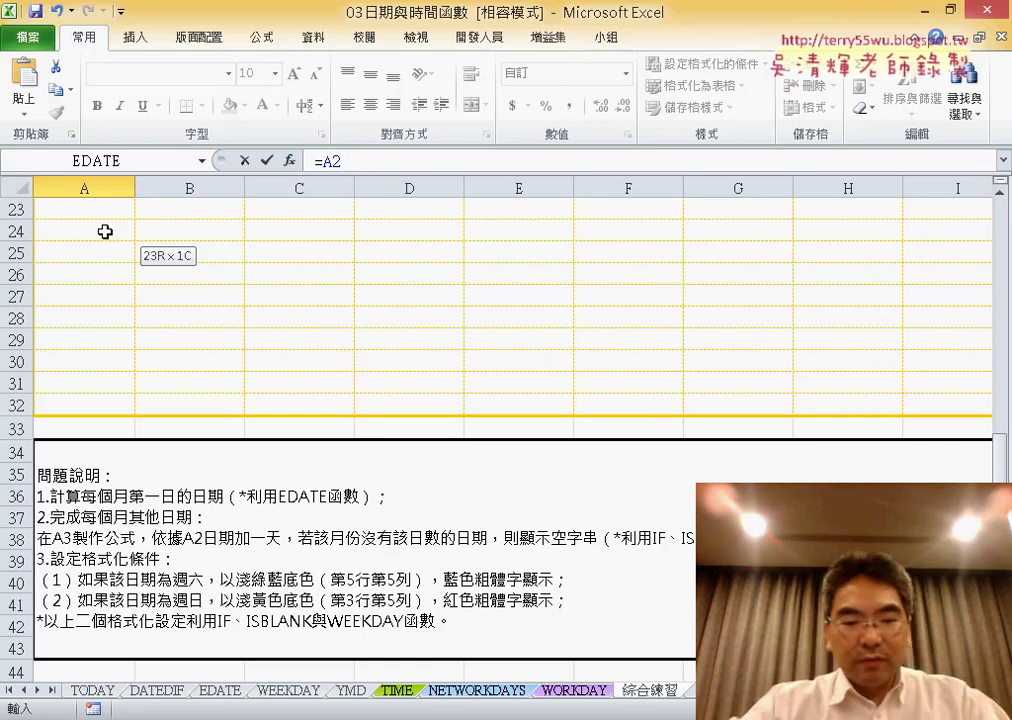
{"action": "type", "text": "+1"}
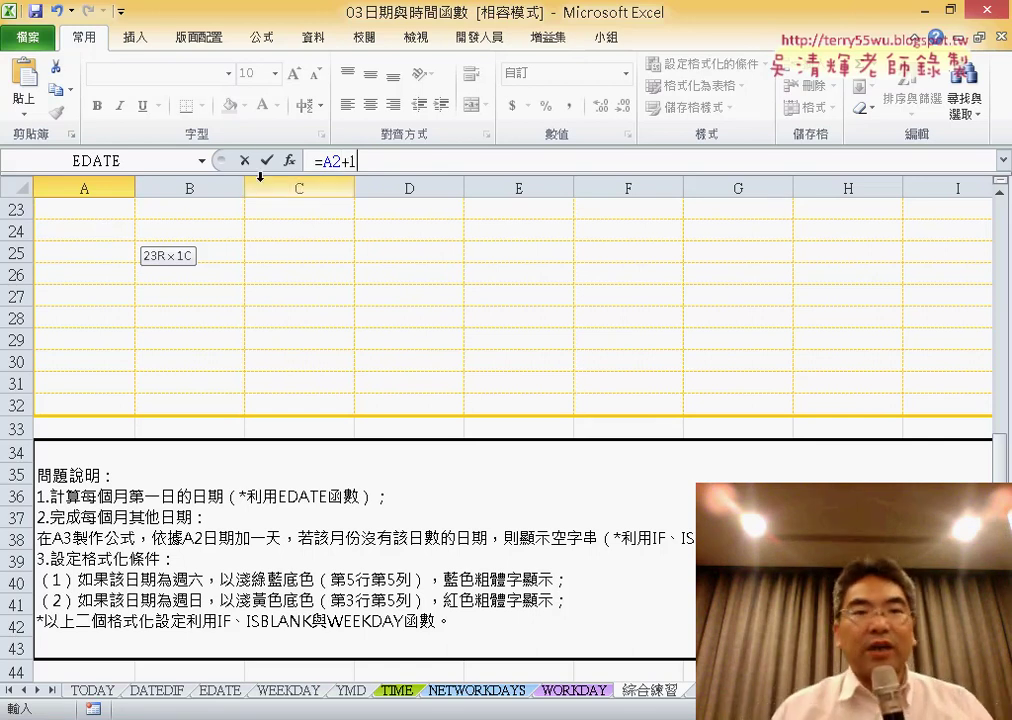
{"action": "left_click", "coordinate": [267, 160]}
{"action": "scroll", "coordinate": [220, 265], "scroll_direction": "up", "scroll_amount": 1}
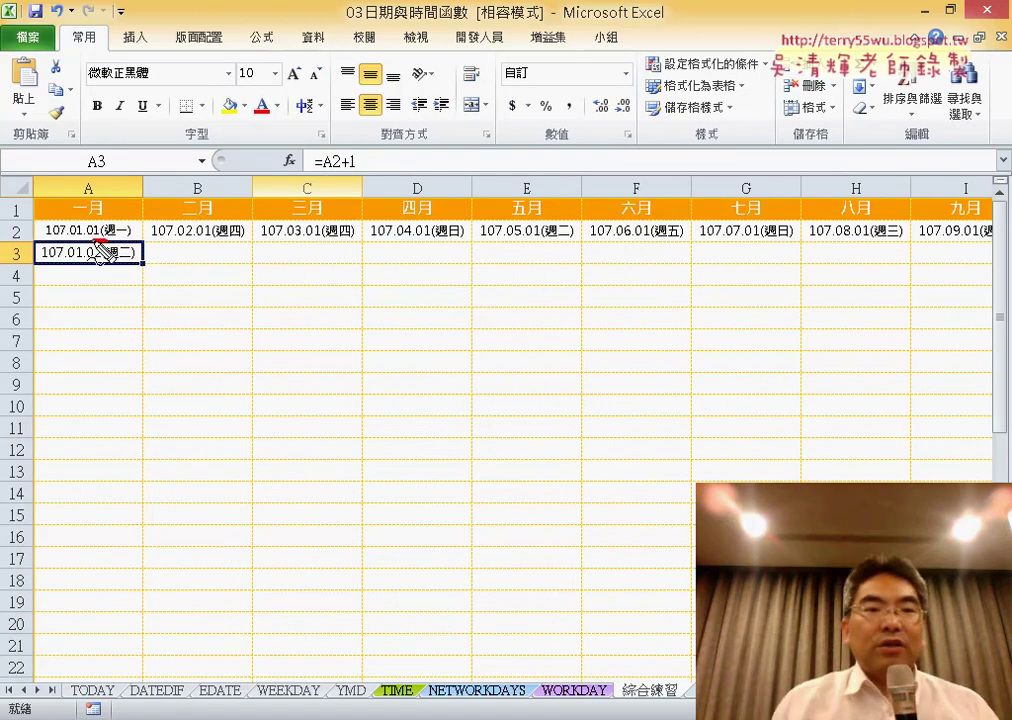
{"action": "mouse_move", "coordinate": [40, 233]}
{"action": "left_mouse_down"}
{"action": "mouse_move", "coordinate": [118, 225]}
{"action": "mouse_move", "coordinate": [42, 258]}
{"action": "left_mouse_up"}
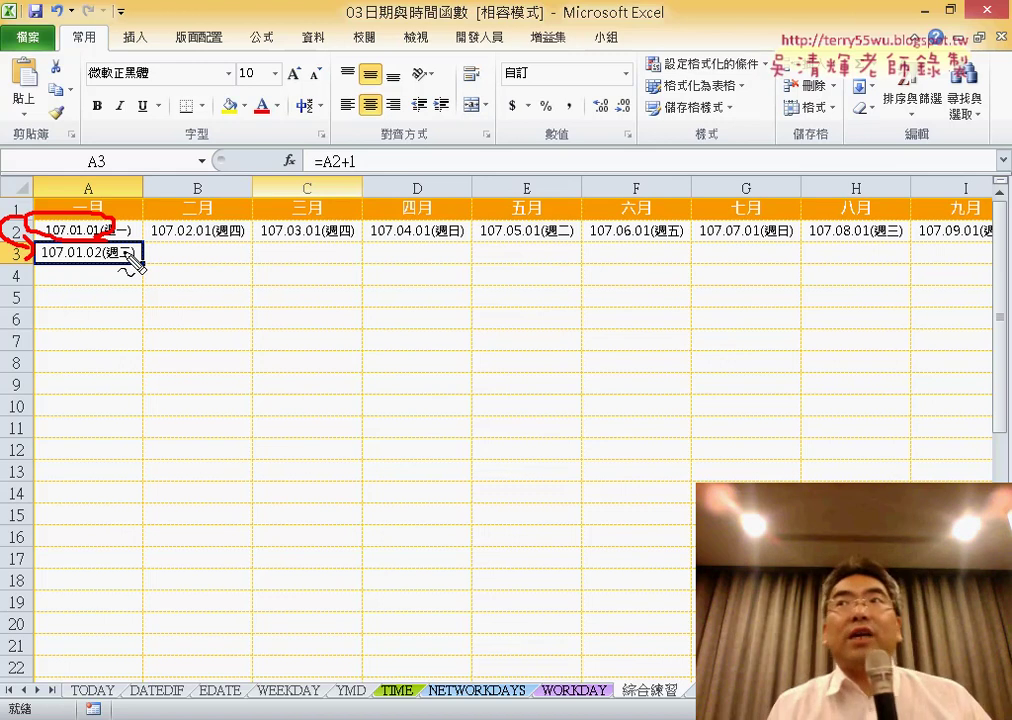
{"action": "key", "text": "Escape"}
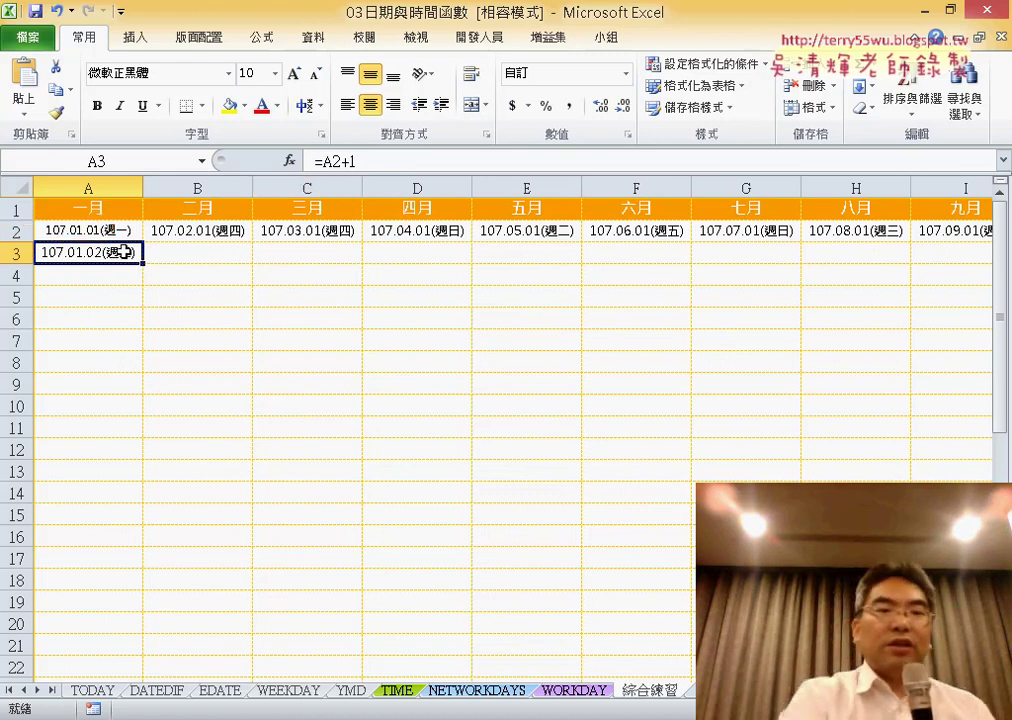
Fill A3's next-day formula down to A32 to list January 2–31.
{"action": "mouse_move", "coordinate": [143, 263]}
{"action": "left_mouse_down"}
{"action": "mouse_move", "coordinate": [160, 379]}
{"action": "mouse_move", "coordinate": [153, 521]}
{"action": "left_mouse_up"}
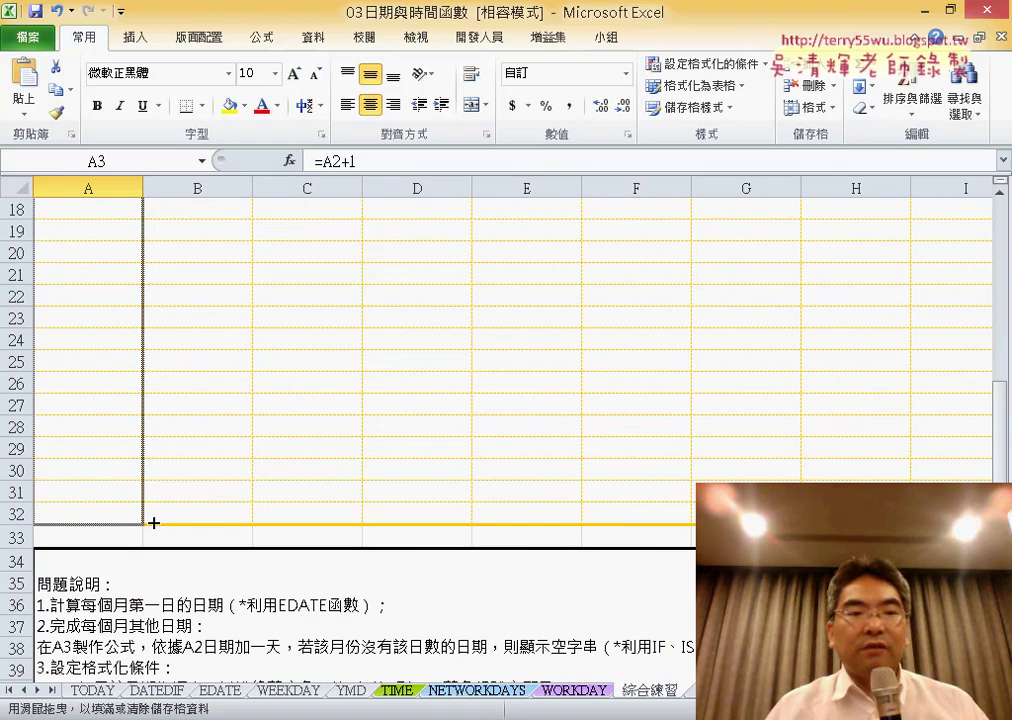
{"action": "left_click_drag", "start_coordinate": [153, 521], "coordinate": [151, 522]}
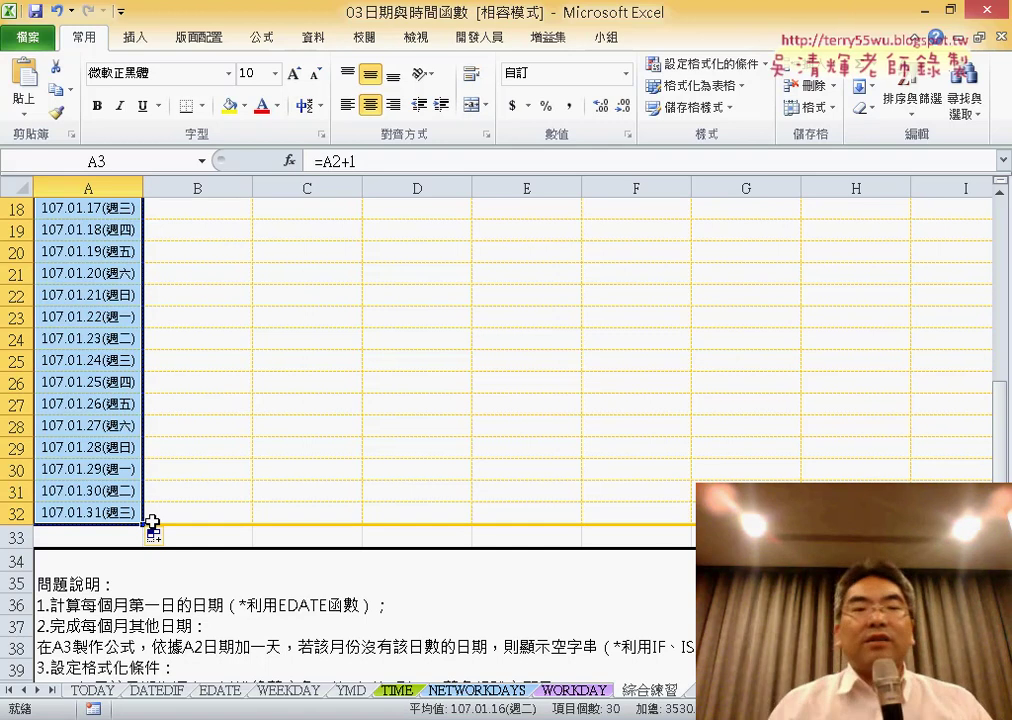
{"action": "scroll", "coordinate": [151, 521], "scroll_direction": "up", "scroll_amount": 6}
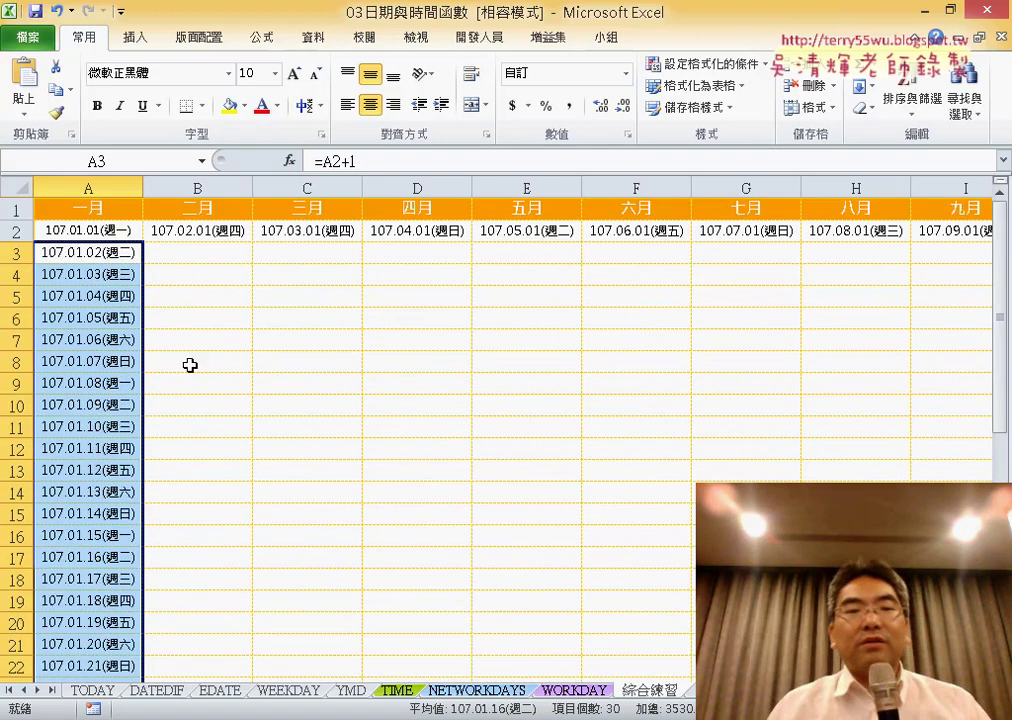
{"action": "left_click", "coordinate": [201, 251]}
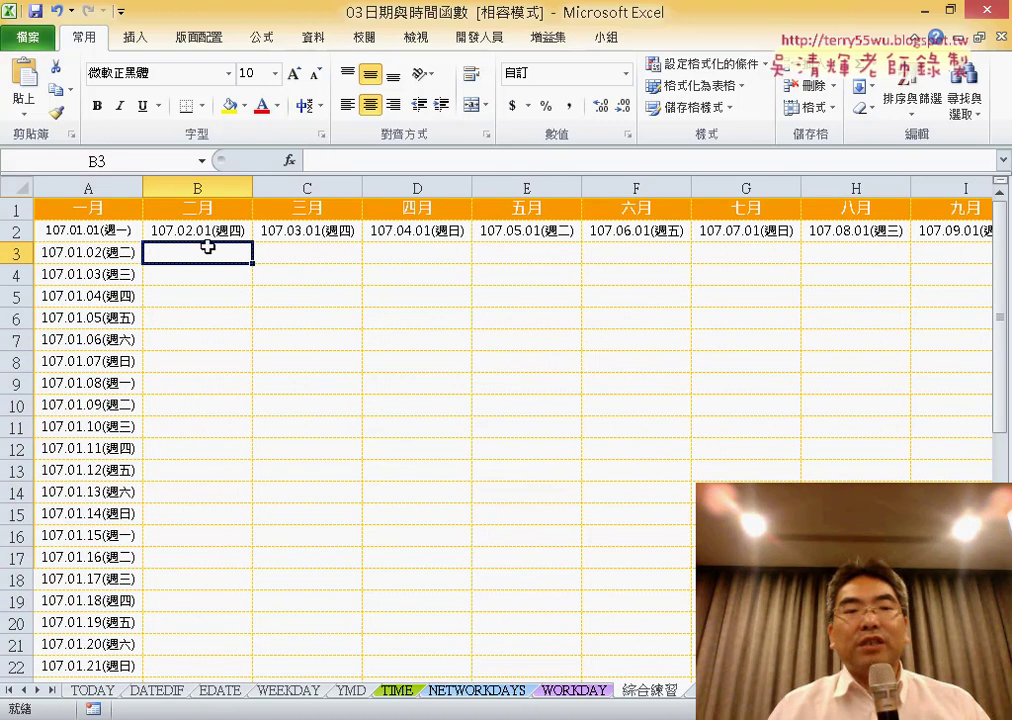
Fill the formula into B3:B32 and circle the March dates spilling past February.
{"action": "left_click", "coordinate": [305, 255]}
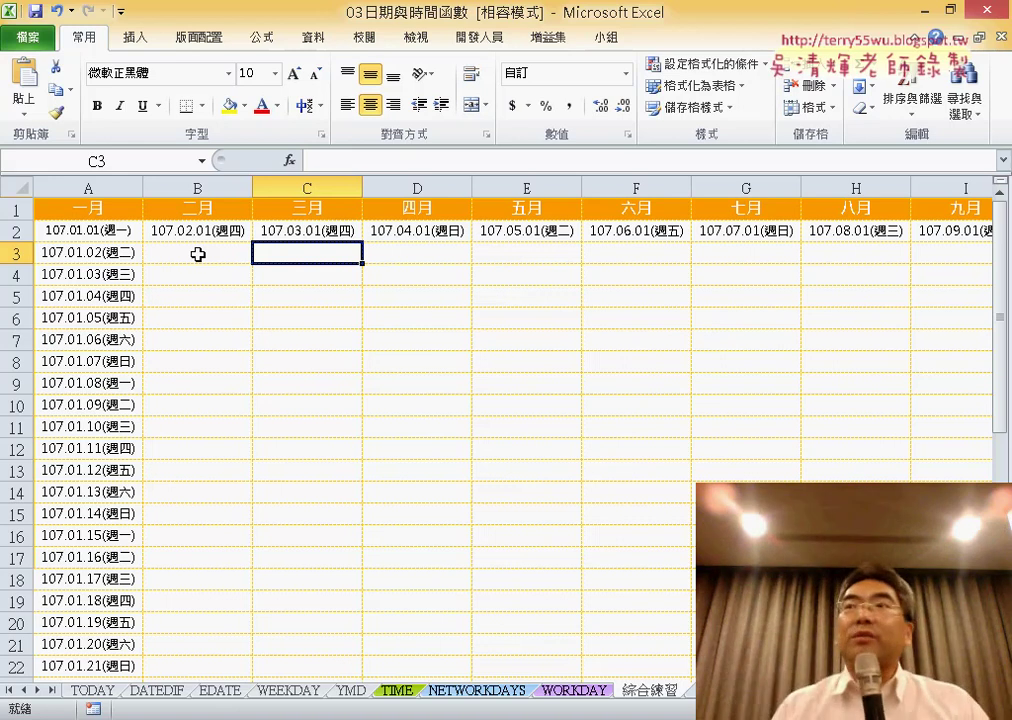
{"action": "left_click", "coordinate": [100, 247]}
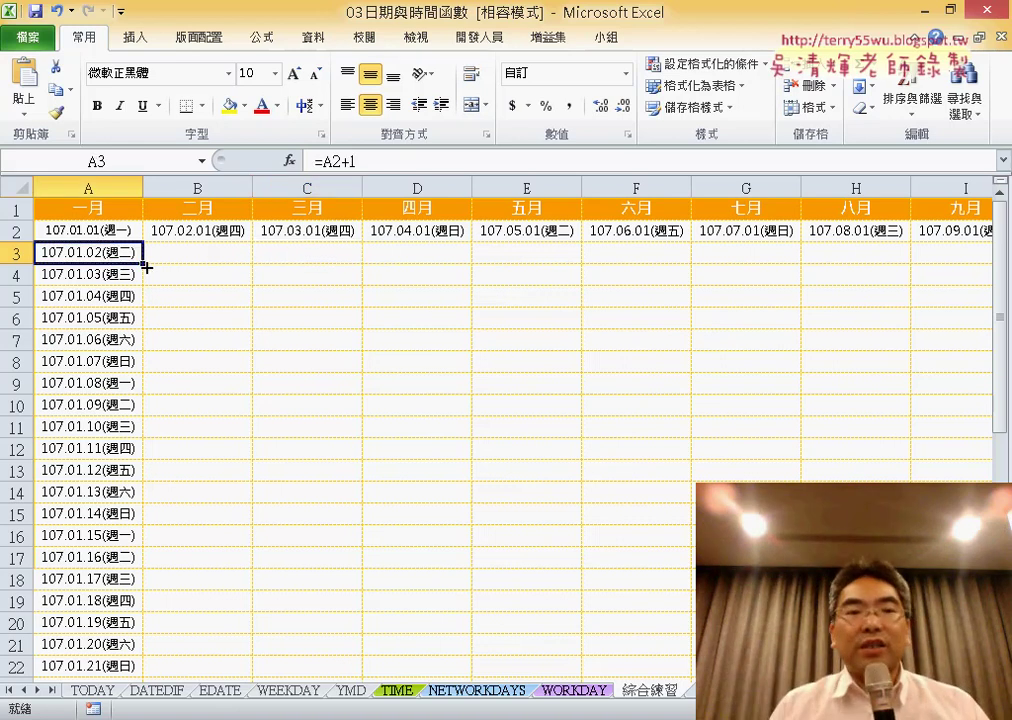
{"action": "mouse_move", "coordinate": [146, 266]}
{"action": "left_mouse_down"}
{"action": "mouse_move", "coordinate": [140, 567]}
{"action": "mouse_move", "coordinate": [217, 569]}
{"action": "left_mouse_up"}
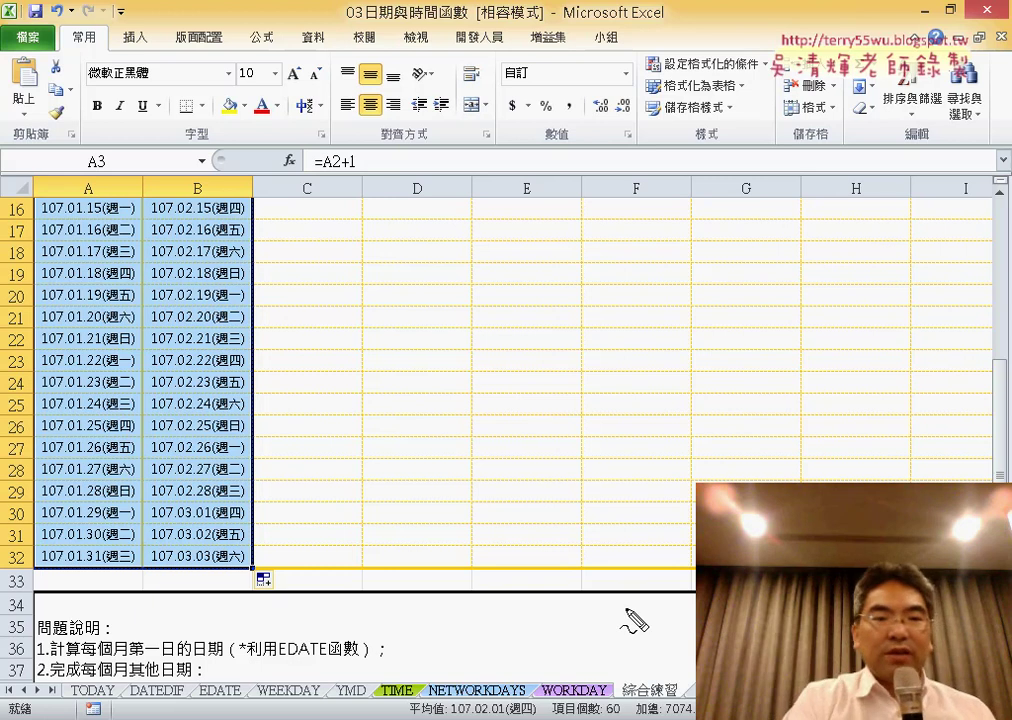
{"action": "mouse_move", "coordinate": [265, 572]}
{"action": "left_mouse_down"}
{"action": "mouse_move", "coordinate": [140, 486]}
{"action": "mouse_move", "coordinate": [259, 590]}
{"action": "mouse_move", "coordinate": [218, 592]}
{"action": "left_mouse_up"}
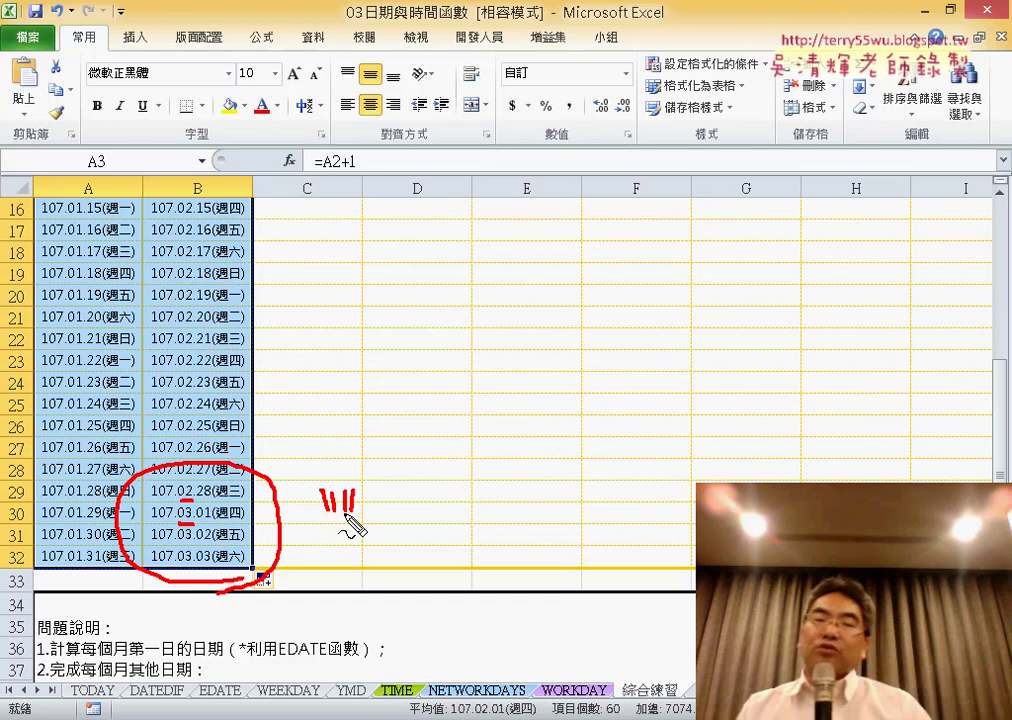
Mark the March overflow and handwrite 'If' and underlined 'Month' beside it.
{"action": "mouse_move", "coordinate": [306, 352]}
{"action": "left_mouse_down"}
{"action": "mouse_move", "coordinate": [331, 352]}
{"action": "mouse_move", "coordinate": [320, 412]}
{"action": "mouse_move", "coordinate": [334, 412]}
{"action": "left_mouse_up"}
{"action": "mouse_move", "coordinate": [358, 345]}
{"action": "left_mouse_down"}
{"action": "mouse_move", "coordinate": [342, 417]}
{"action": "mouse_move", "coordinate": [368, 381]}
{"action": "left_mouse_up"}
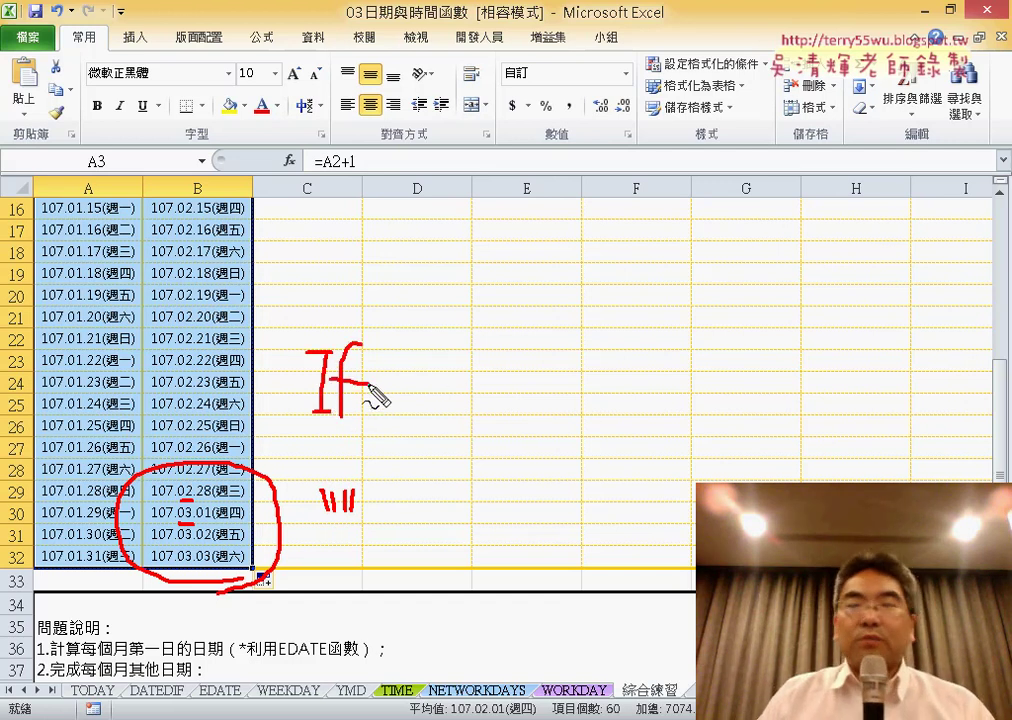
{"action": "mouse_move", "coordinate": [432, 408]}
{"action": "left_mouse_down"}
{"action": "mouse_move", "coordinate": [510, 405]}
{"action": "mouse_move", "coordinate": [546, 418]}
{"action": "mouse_move", "coordinate": [558, 395]}
{"action": "left_mouse_up"}
{"action": "left_click_drag", "start_coordinate": [584, 345], "coordinate": [588, 424]}
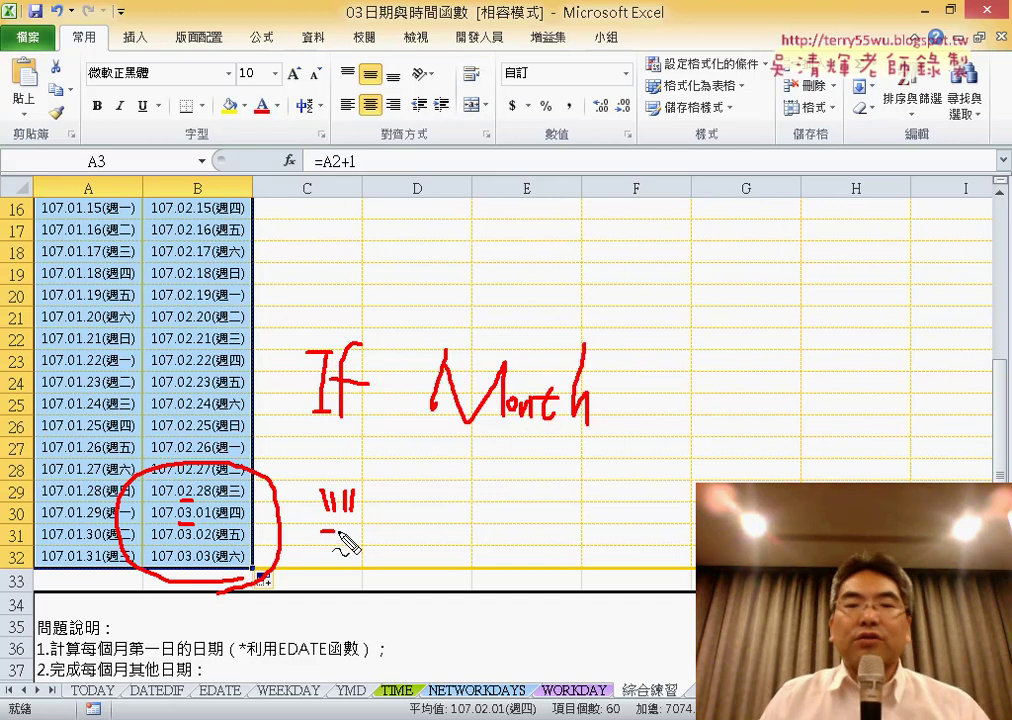
{"action": "left_click_drag", "start_coordinate": [440, 425], "coordinate": [563, 433]}
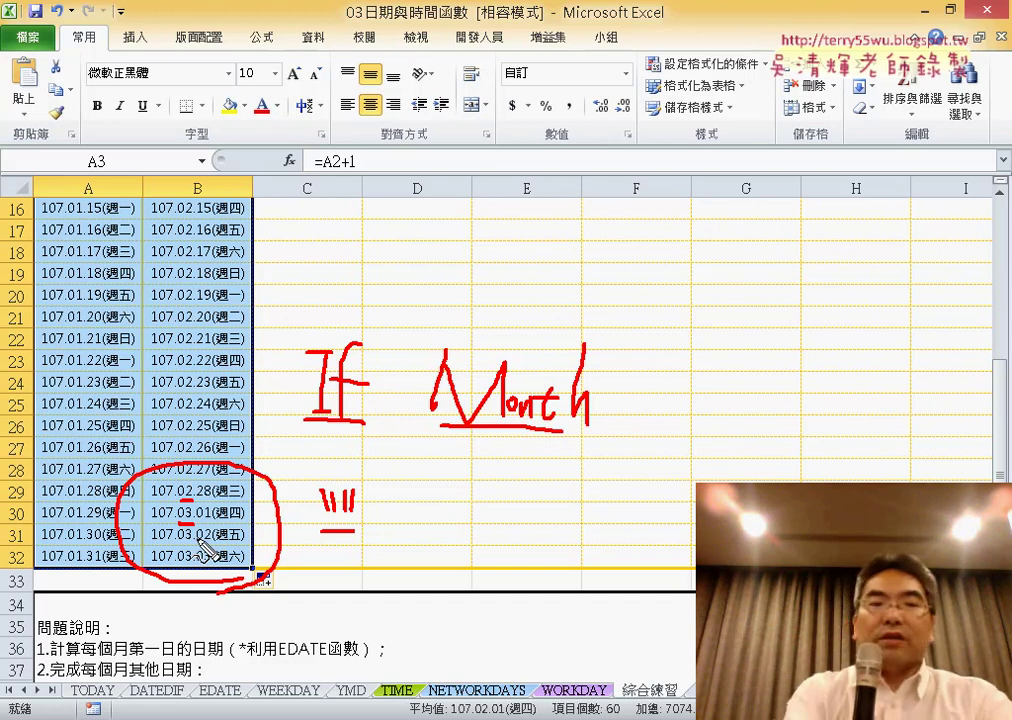
{"action": "key", "text": "Escape"}
Cut A2+1 from A3's formula and insert an empty IF function from the 邏輯 category.
{"action": "scroll", "coordinate": [199, 540], "scroll_direction": "up", "scroll_amount": 5}
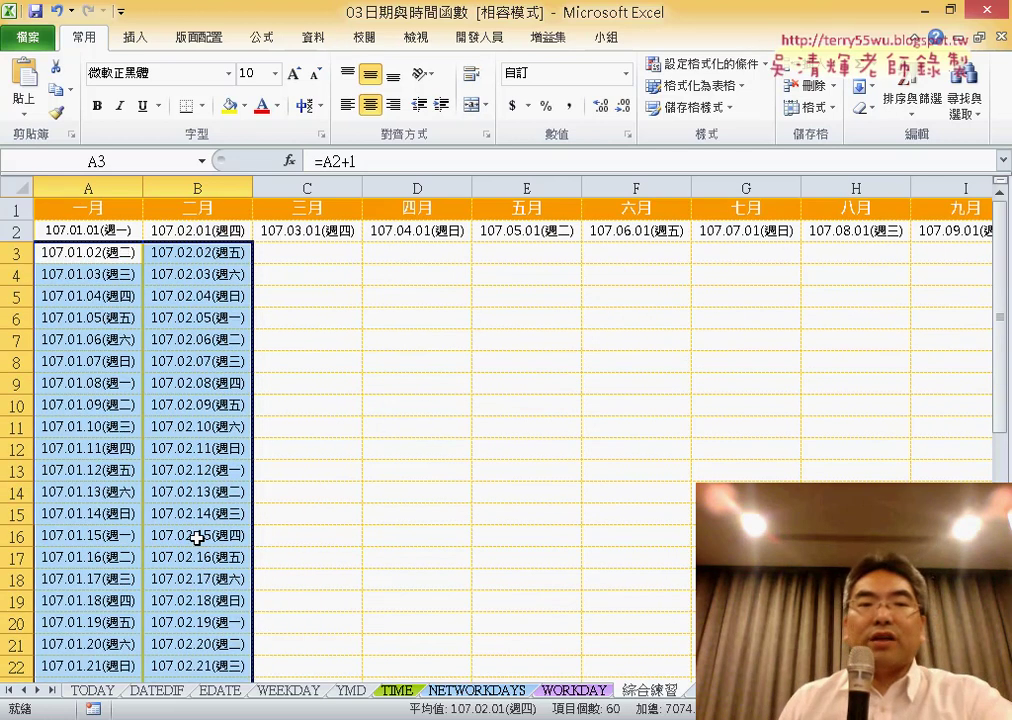
{"action": "left_click", "coordinate": [108, 252]}
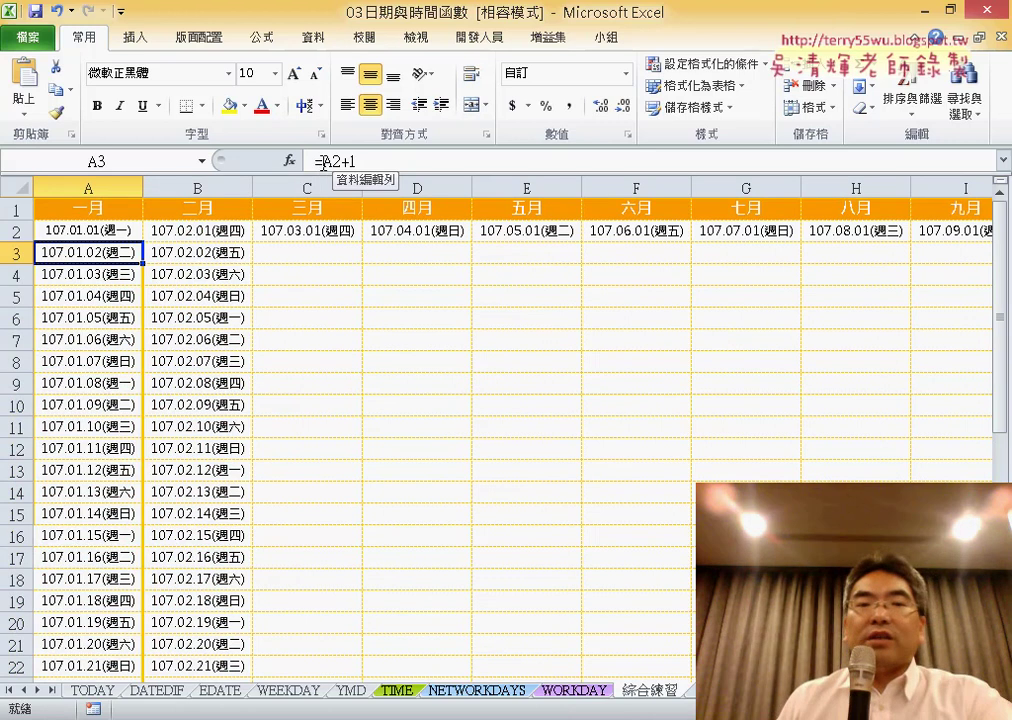
{"action": "left_click_drag", "start_coordinate": [323, 162], "coordinate": [355, 161]}
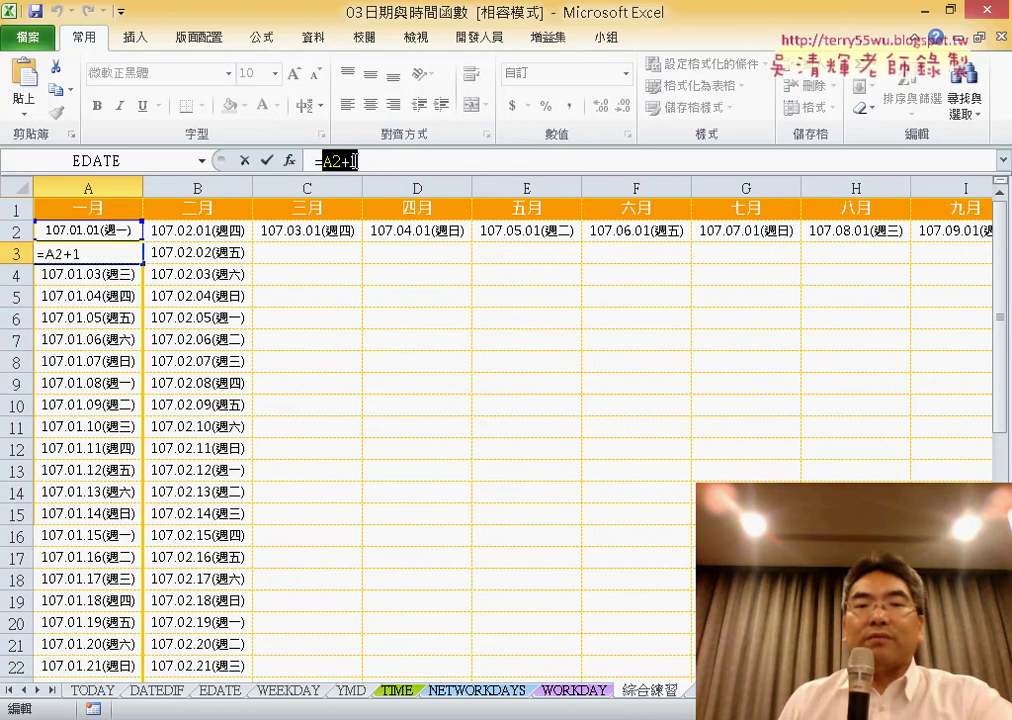
{"action": "right_click", "coordinate": [354, 161]}
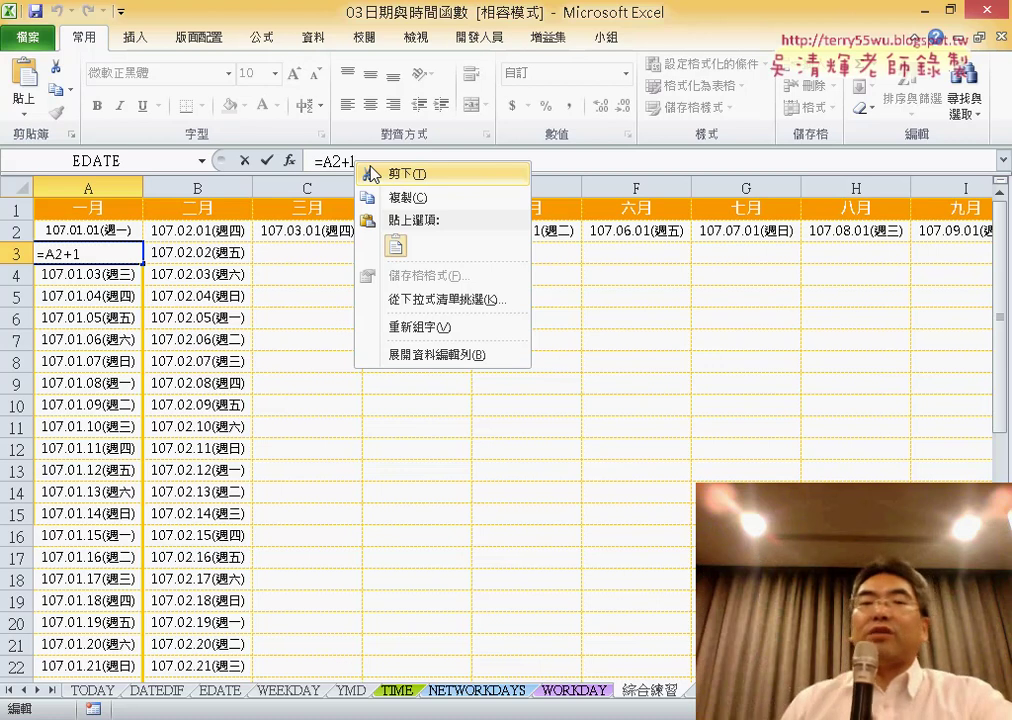
{"action": "left_click", "coordinate": [438, 175]}
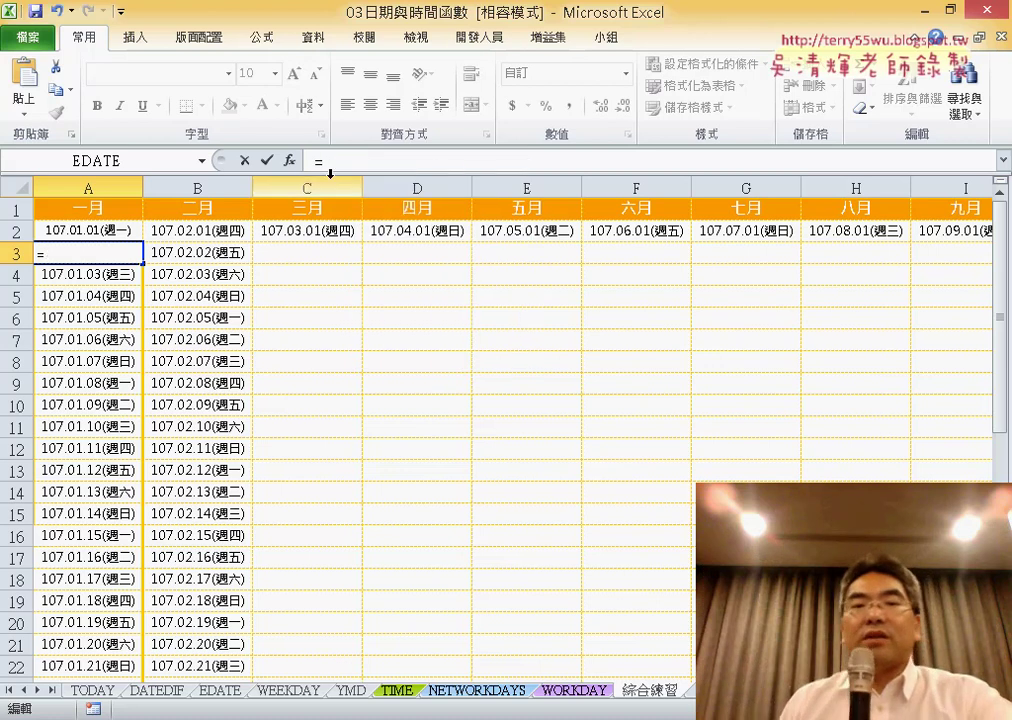
{"action": "left_click", "coordinate": [289, 160]}
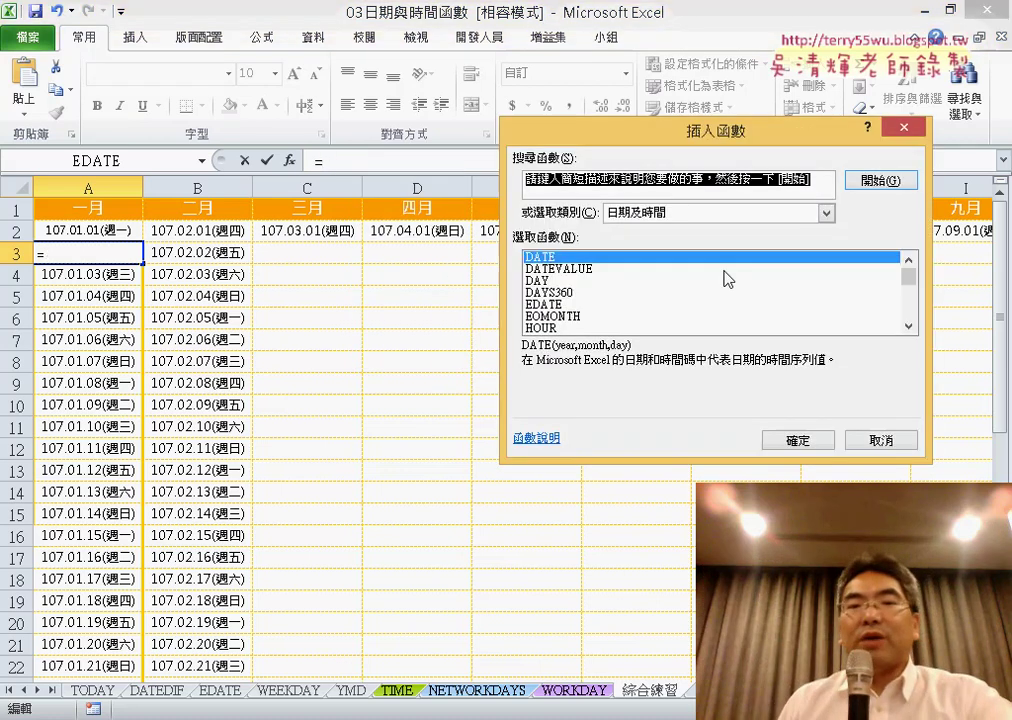
{"action": "left_click", "coordinate": [742, 214]}
{"action": "left_click", "coordinate": [740, 337]}
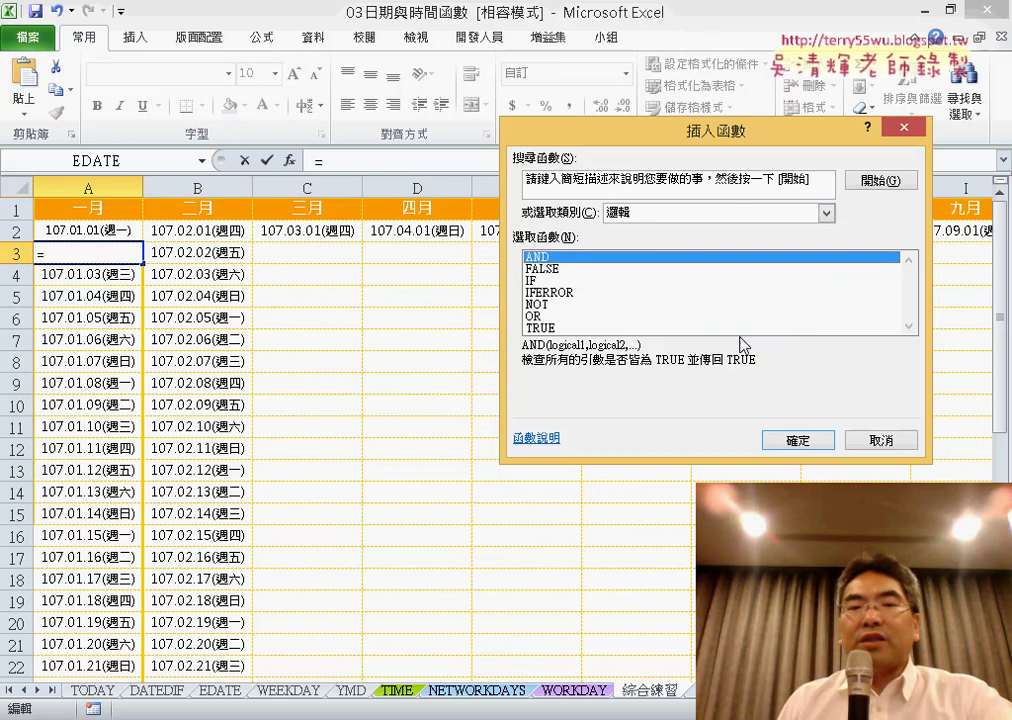
{"action": "double_click", "coordinate": [549, 281]}
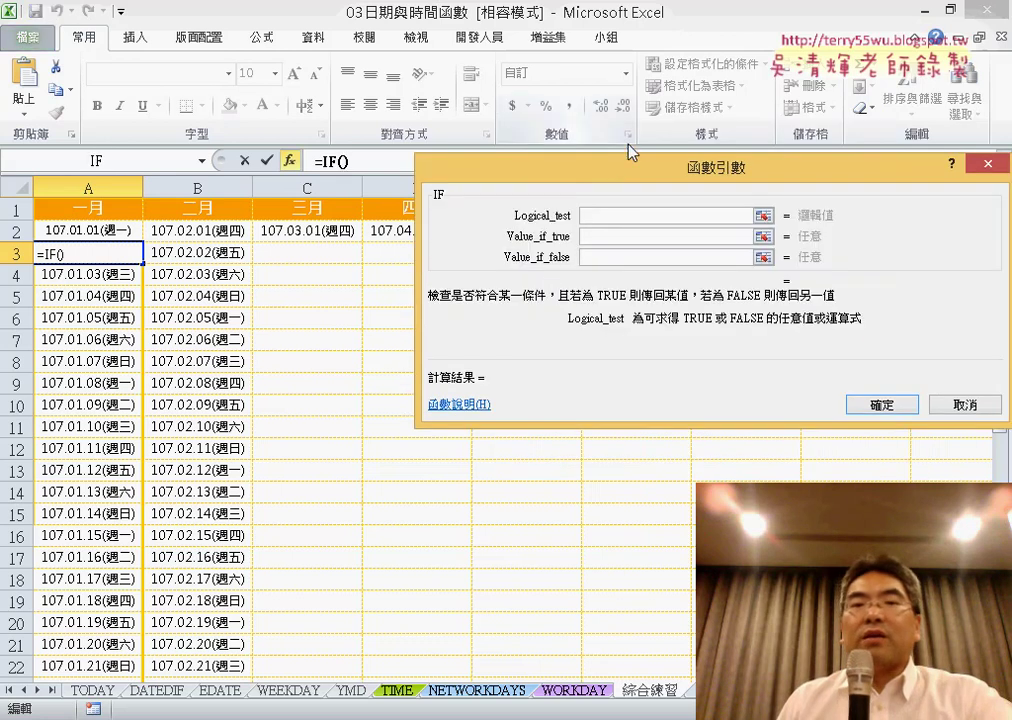
Begin the IF logical test as month(A2), using cell A2 as the argument.
{"action": "left_click_drag", "start_coordinate": [508, 213], "coordinate": [225, 280]}
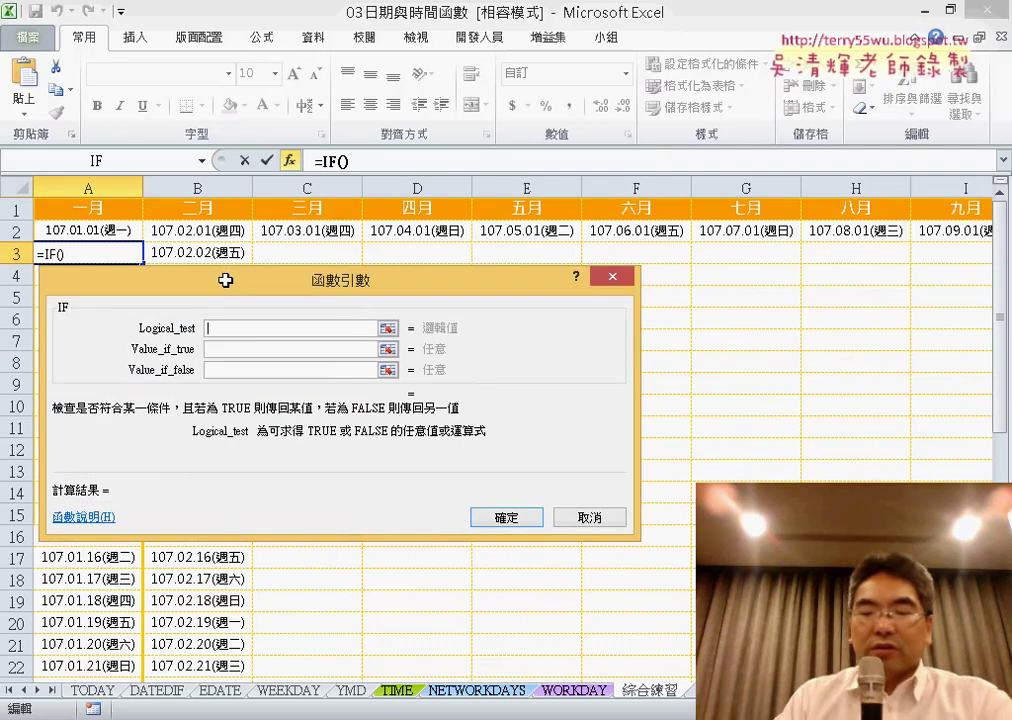
{"action": "type", "text": "month"}
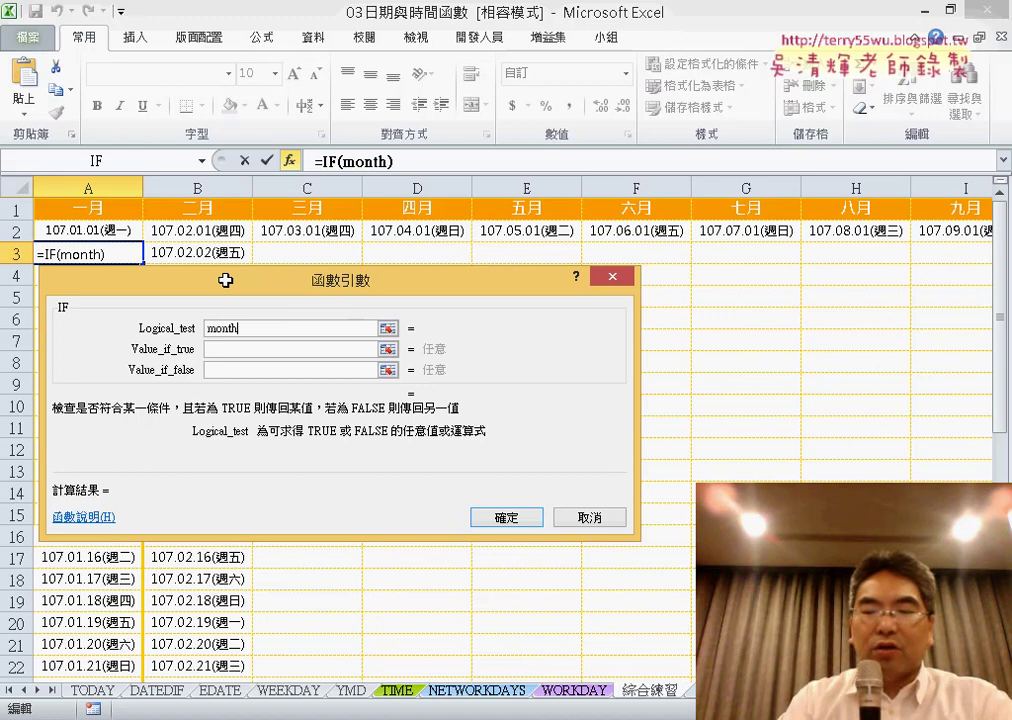
{"action": "type", "text": "+A3:A25("}
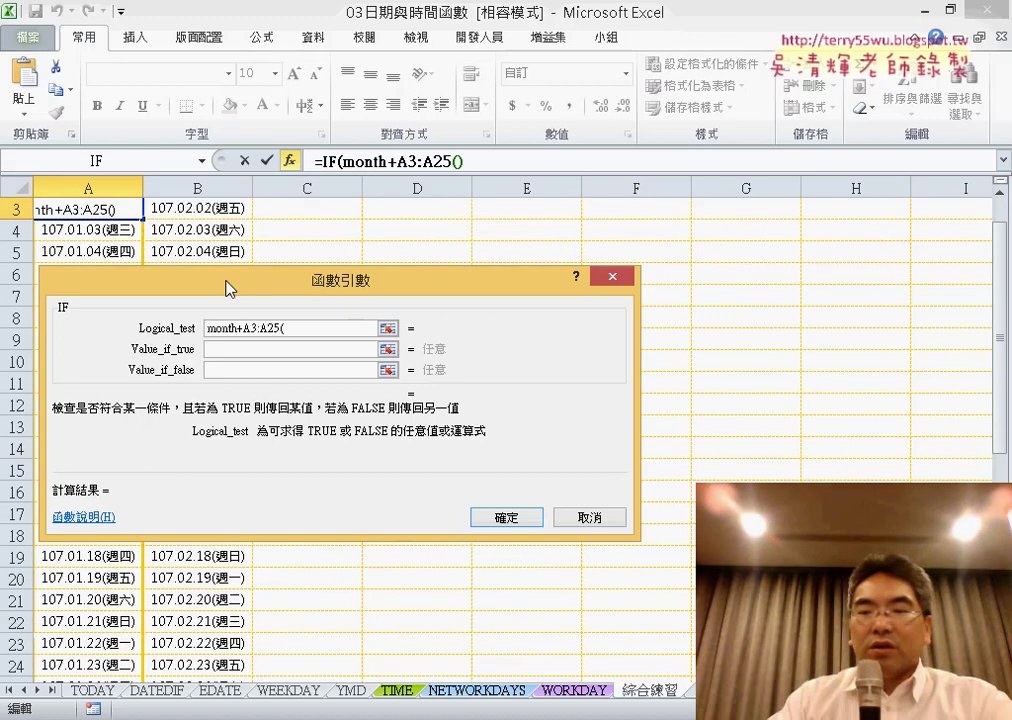
{"action": "key", "text": "BackSpace"}
{"action": "key", "text": "BackSpace"}
{"action": "key", "text": "BackSpace"}
{"action": "key", "text": "BackSpace"}
{"action": "key", "text": "BackSpace"}
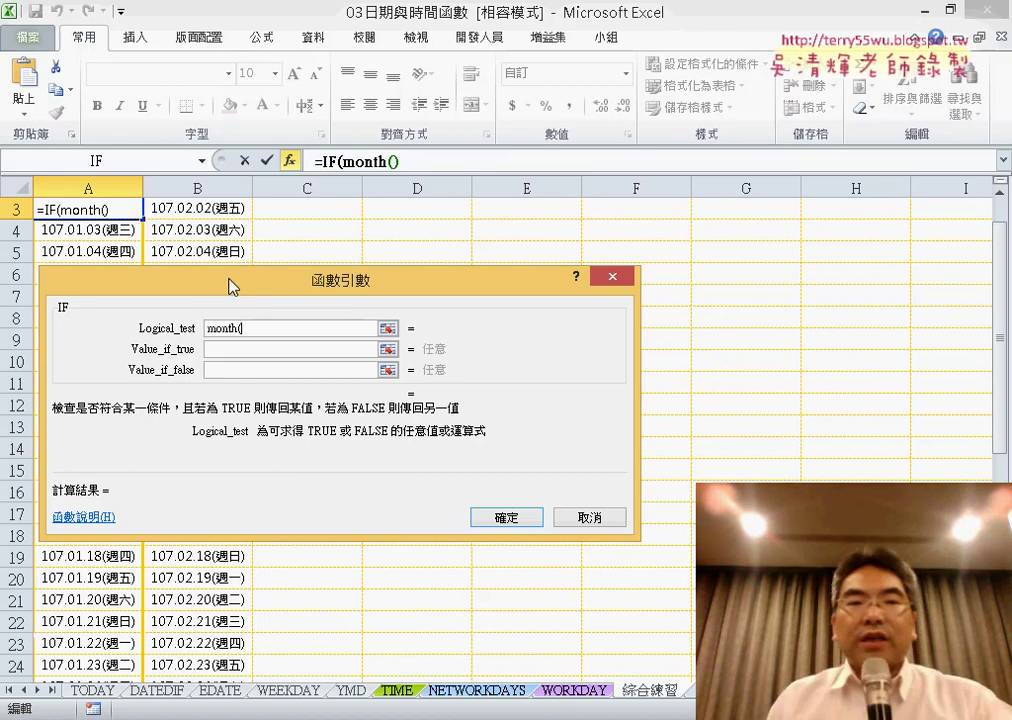
{"action": "scroll", "coordinate": [255, 257], "scroll_direction": "up", "scroll_amount": 1}
{"action": "left_click", "coordinate": [123, 230]}
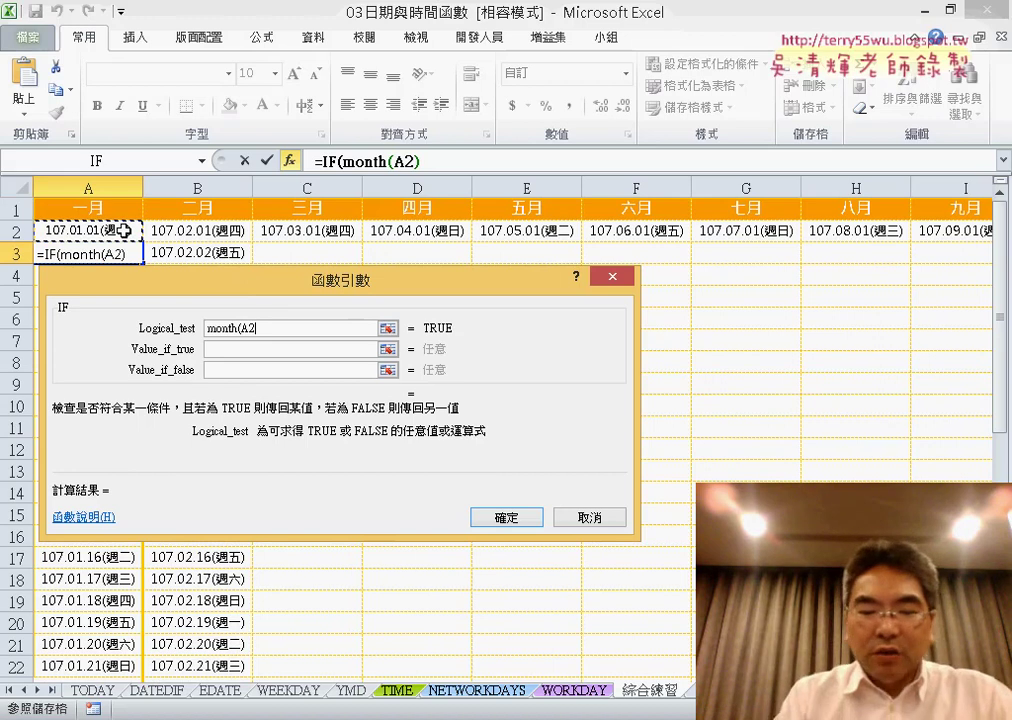
{"action": "type", "text": ")"}
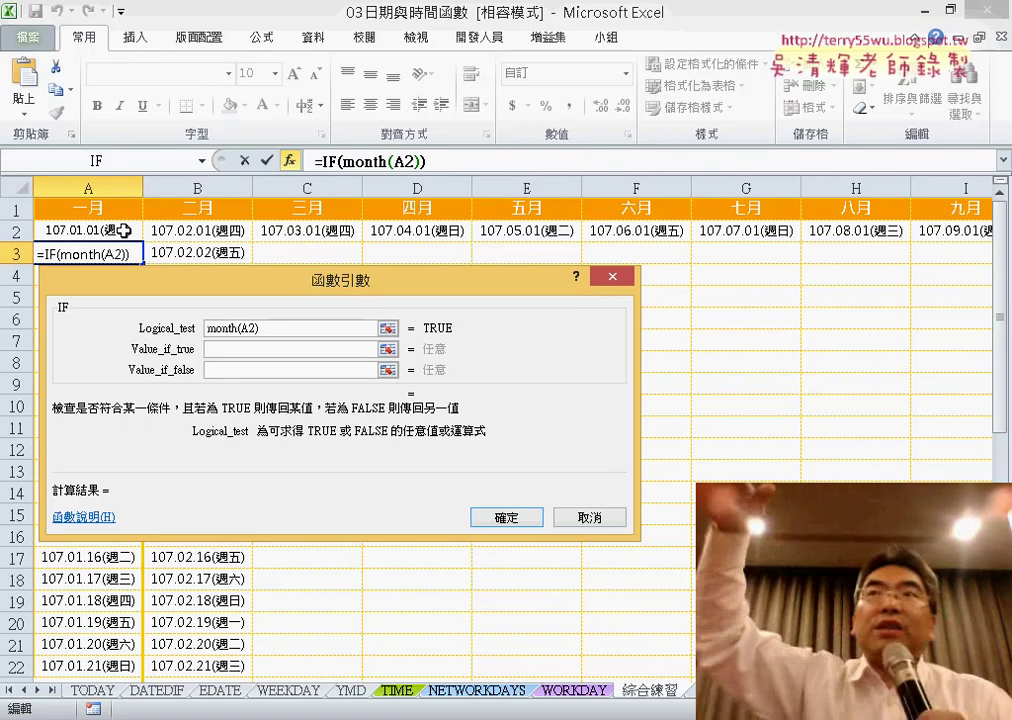
Complete the logical test as month(A2)<>month(A2+1), which evaluates to FALSE.
{"action": "double_click", "coordinate": [231, 327]}
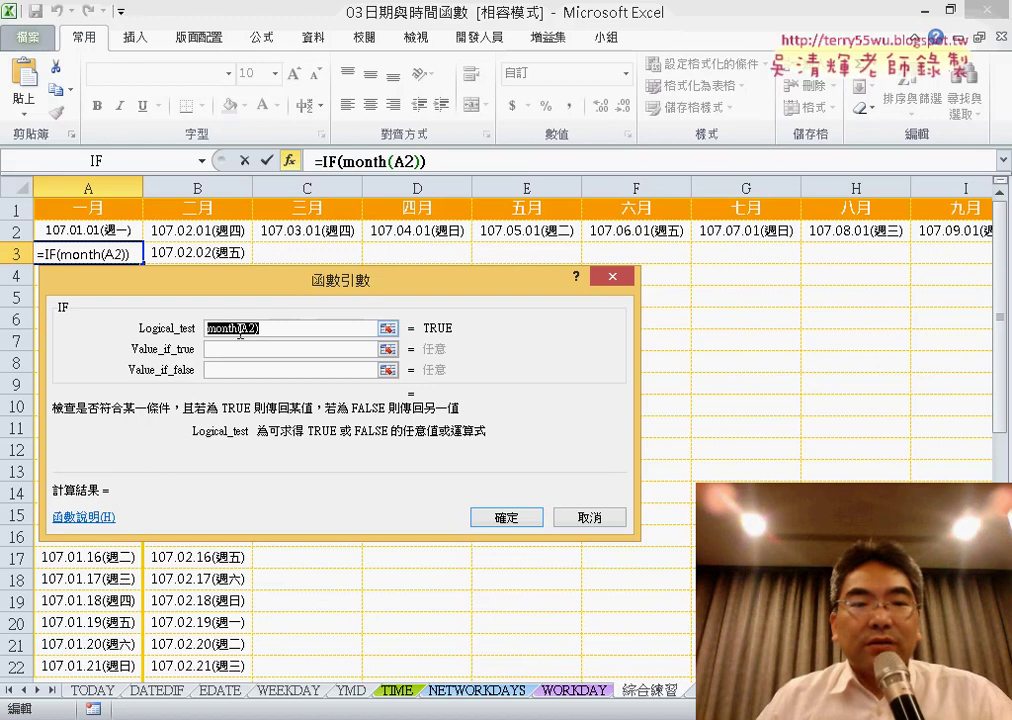
{"action": "right_click", "coordinate": [240, 334]}
{"action": "left_click", "coordinate": [272, 364]}
{"action": "left_click", "coordinate": [296, 328]}
{"action": "type", "text": "<"}
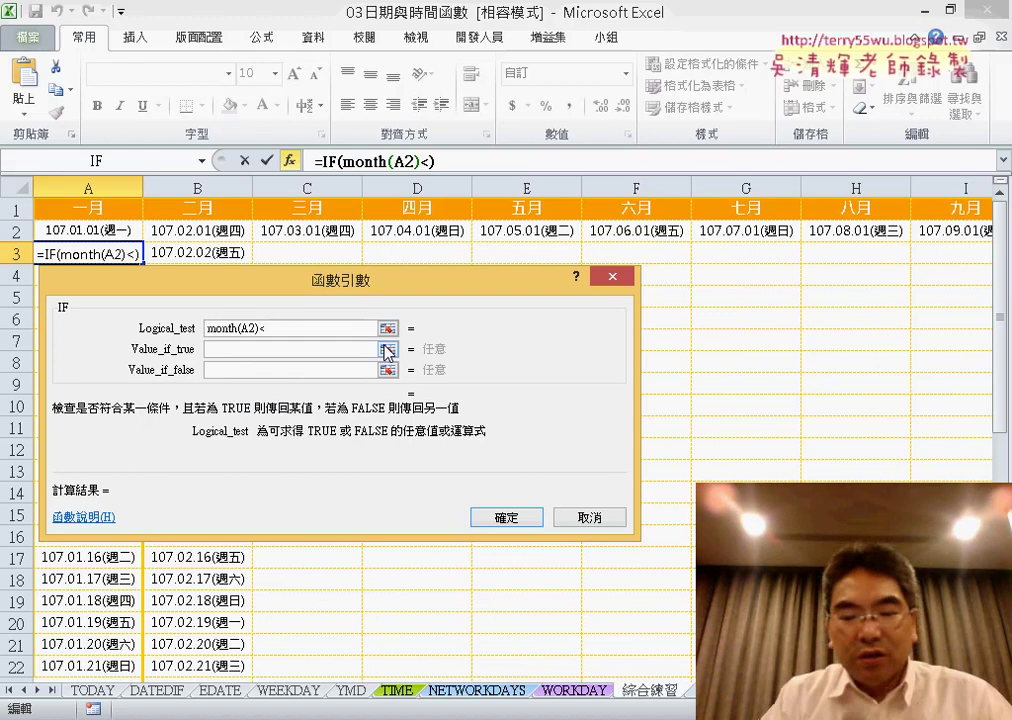
{"action": "type", "text": ">"}
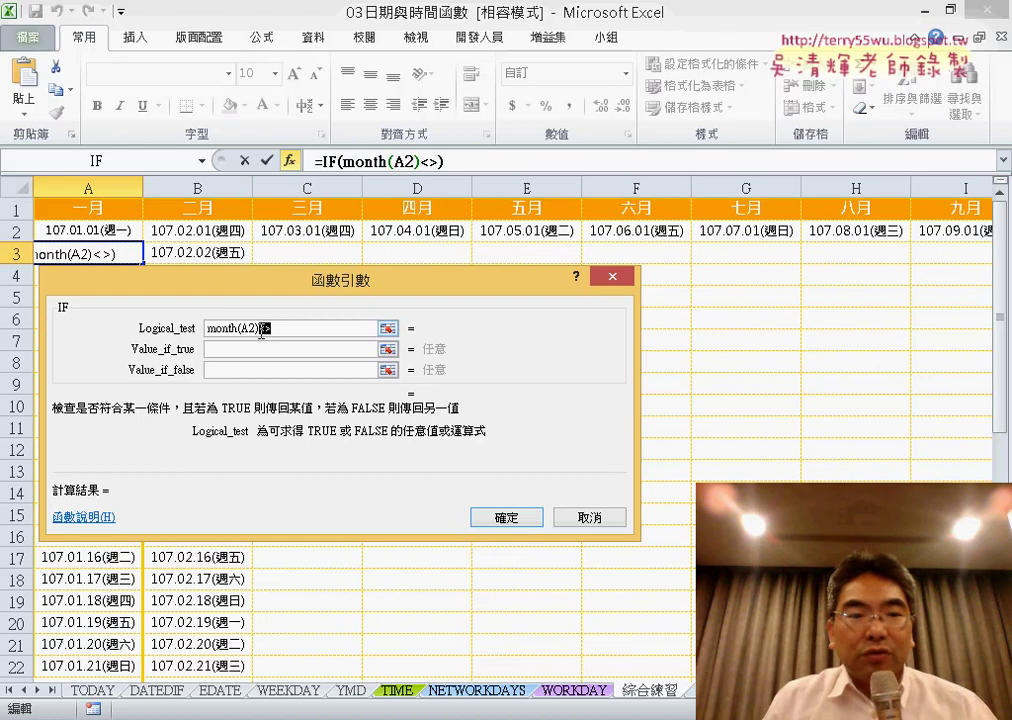
{"action": "left_click", "coordinate": [316, 325]}
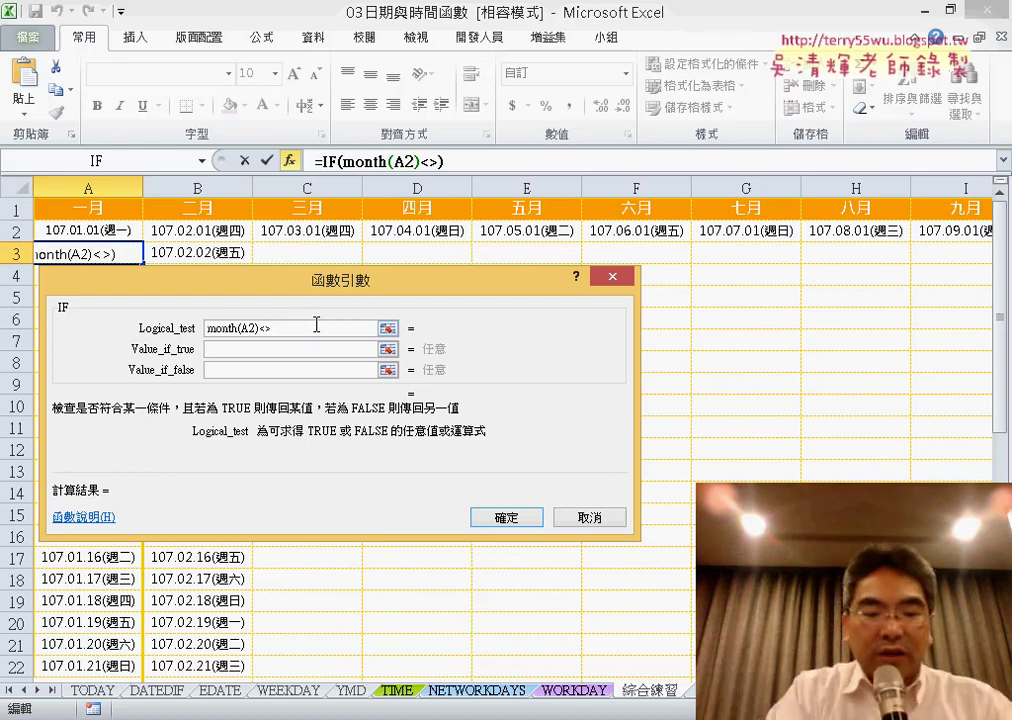
{"action": "type", "text": "month(A2)"}
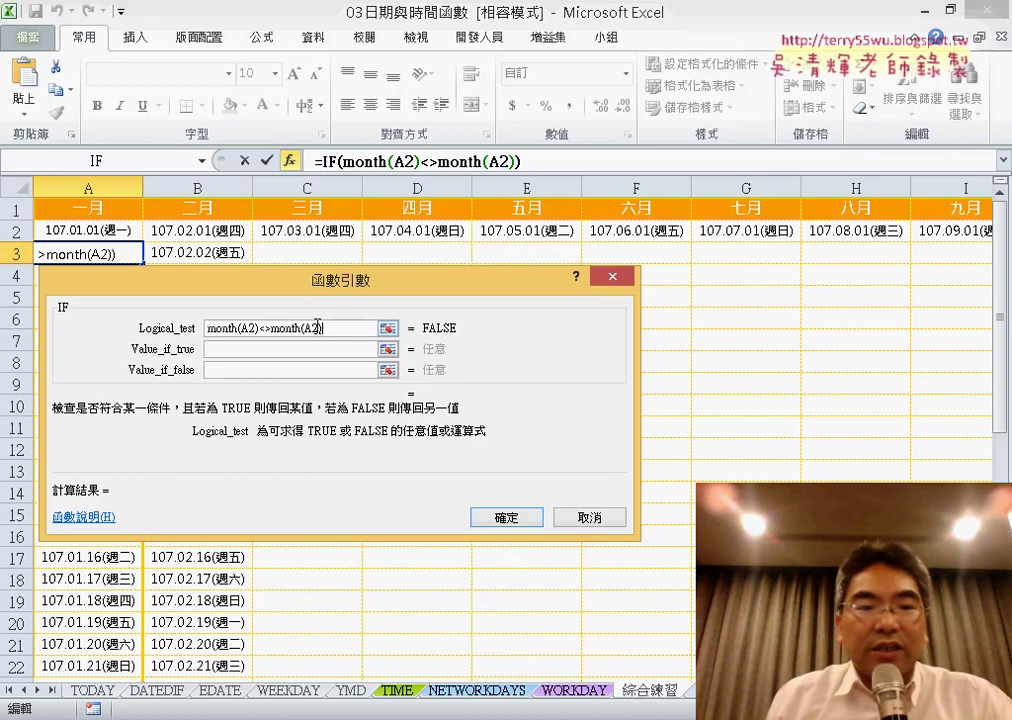
{"action": "type", "text": "+A3:A25+"}
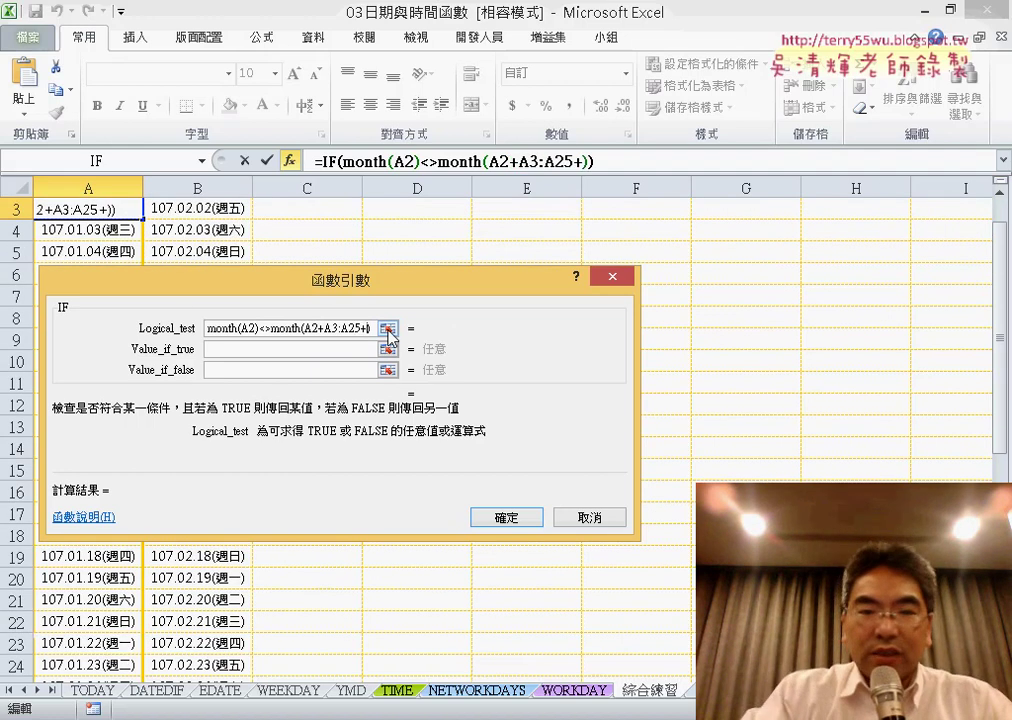
{"action": "key", "text": "BackSpace"}
{"action": "key", "text": "BackSpace"}
{"action": "key", "text": "BackSpace"}
{"action": "key", "text": "BackSpace"}
{"action": "key", "text": "BackSpace"}
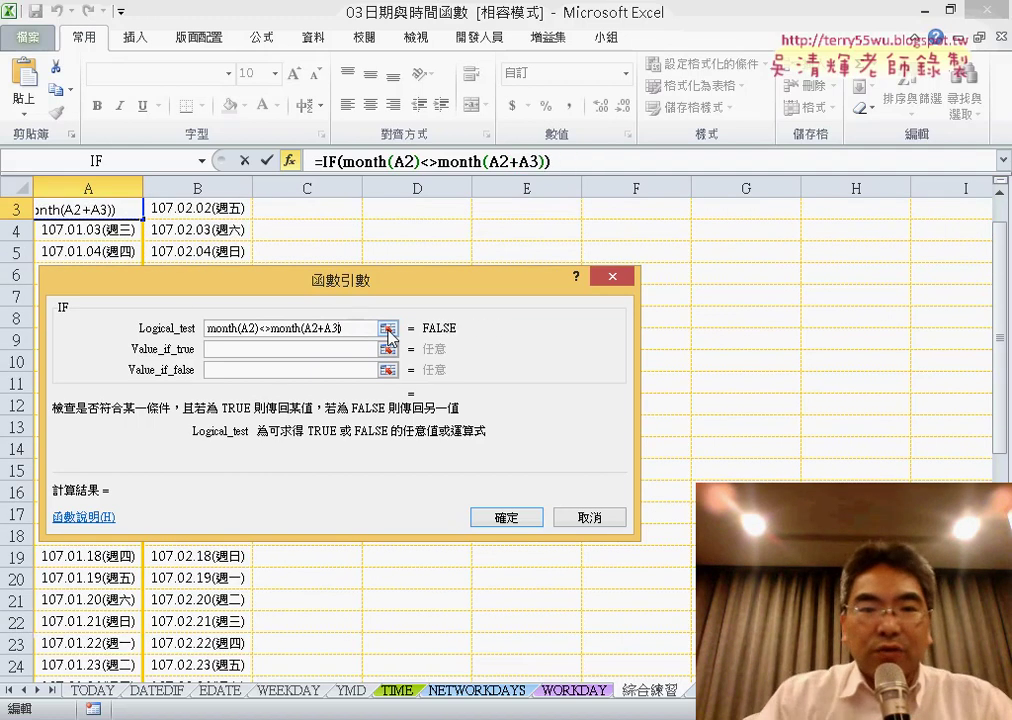
{"action": "key", "text": "BackSpace"}
{"action": "key", "text": "BackSpace"}
{"action": "type", "text": "1"}
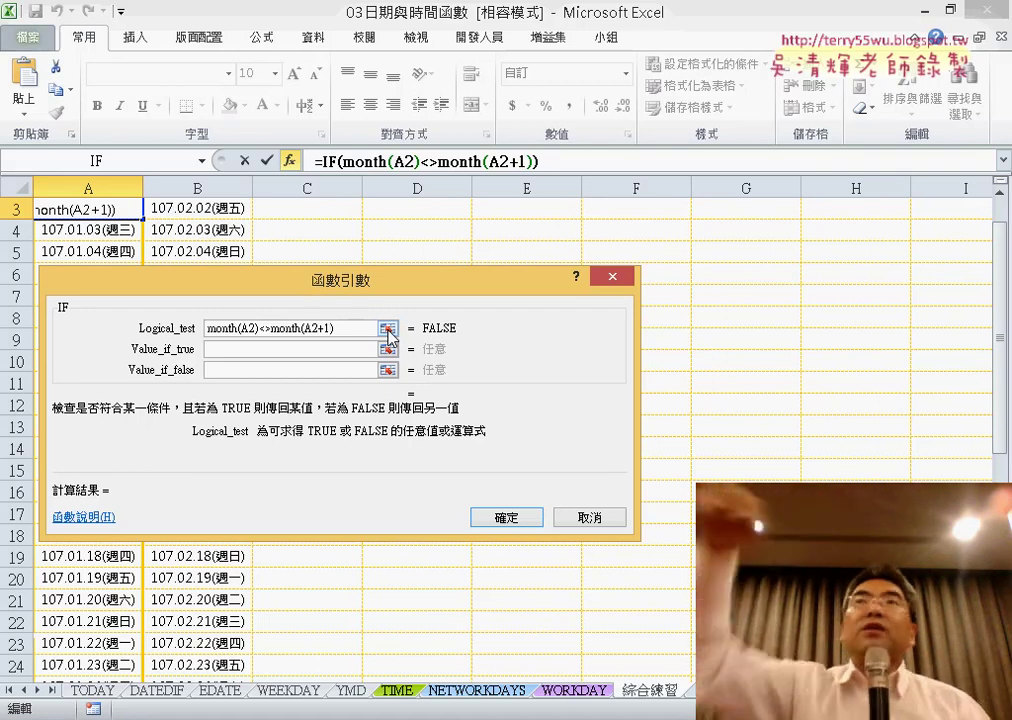
{"action": "left_click", "coordinate": [303, 353]}
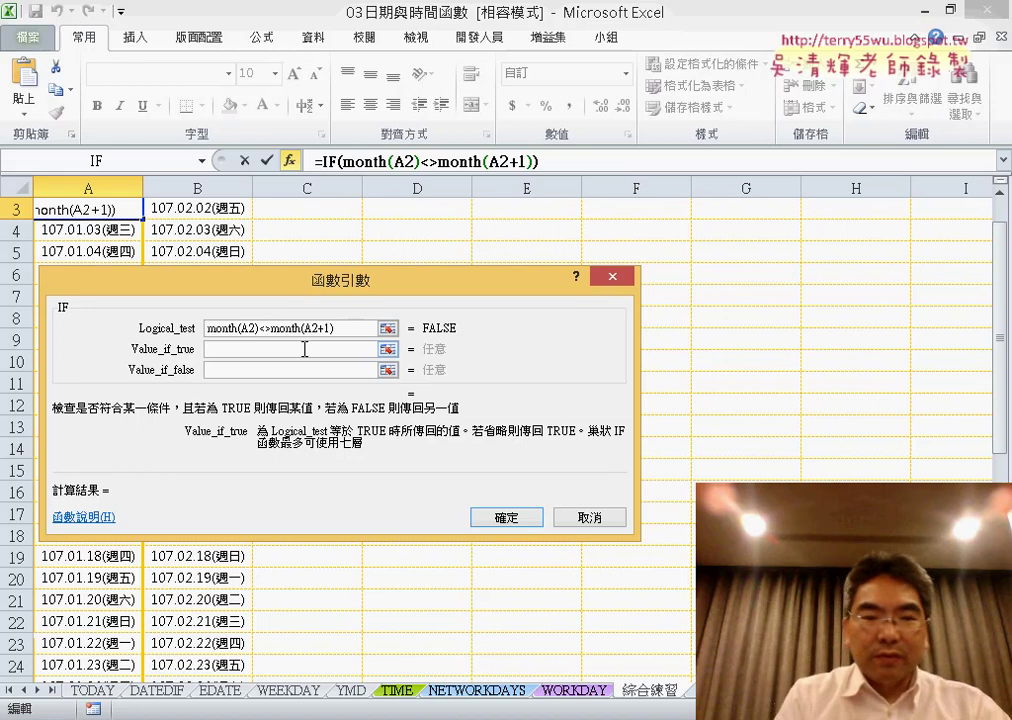
Set Value_if_true to "" and Value_if_false to A2+1, then confirm the IF formula.
{"action": "type", "text": "\"\""}
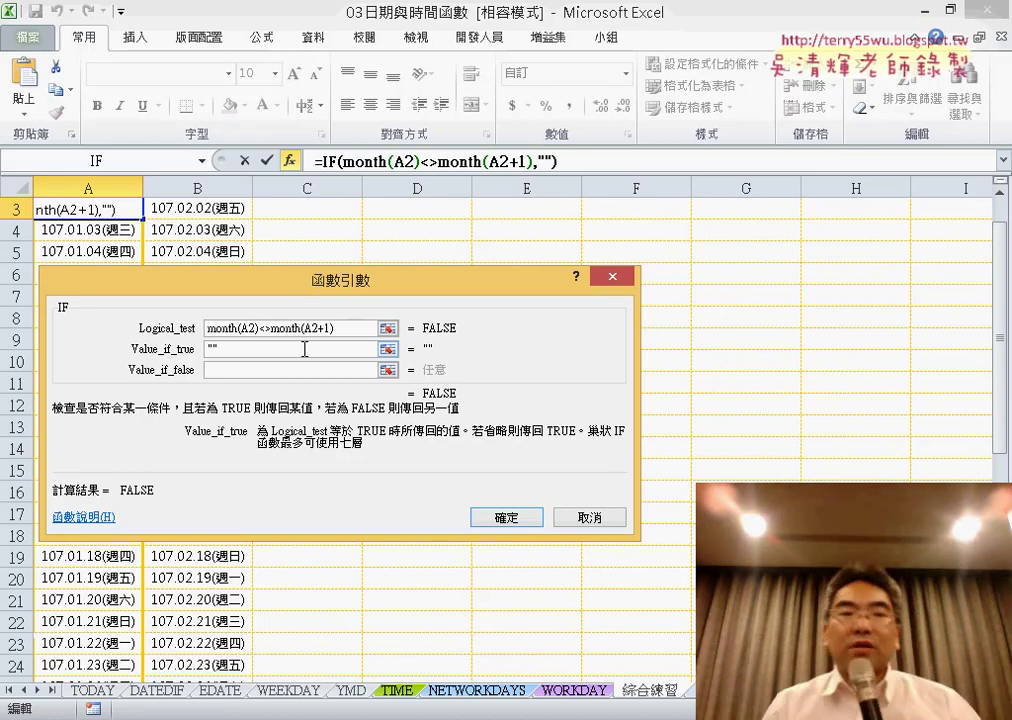
{"action": "left_click", "coordinate": [298, 369]}
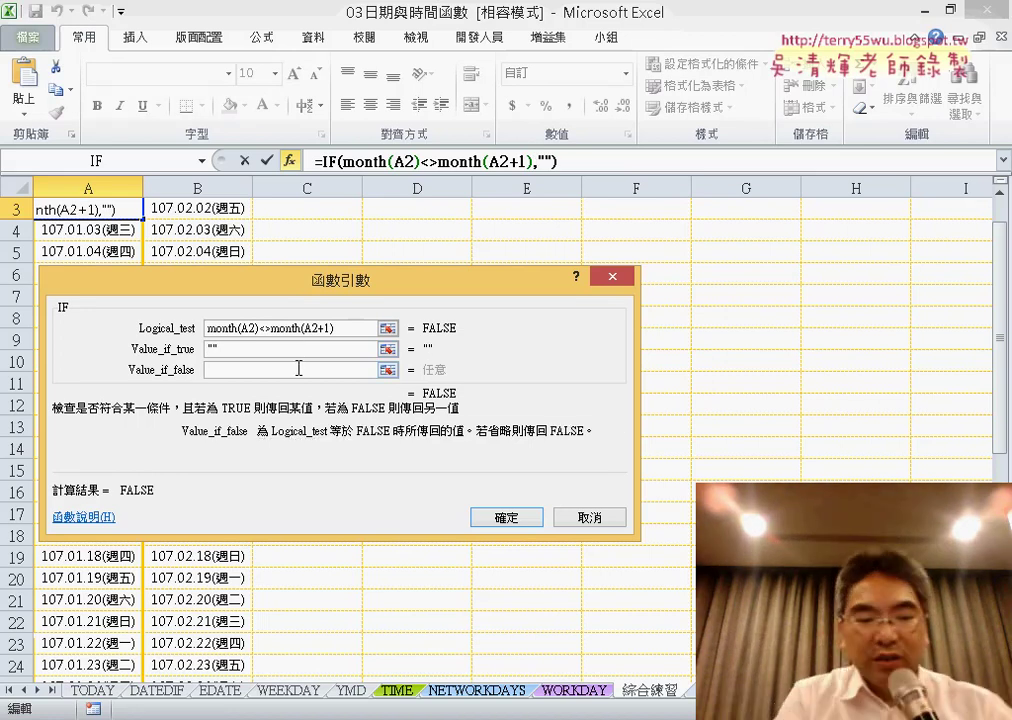
{"action": "type", "text": "A2"}
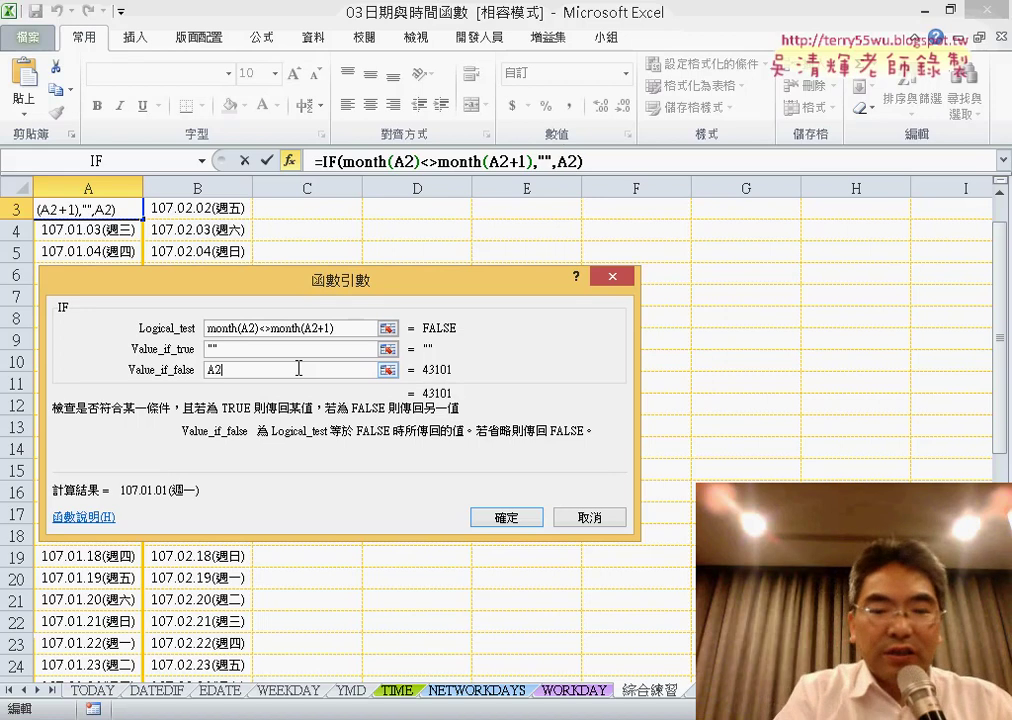
{"action": "type", "text": "+"}
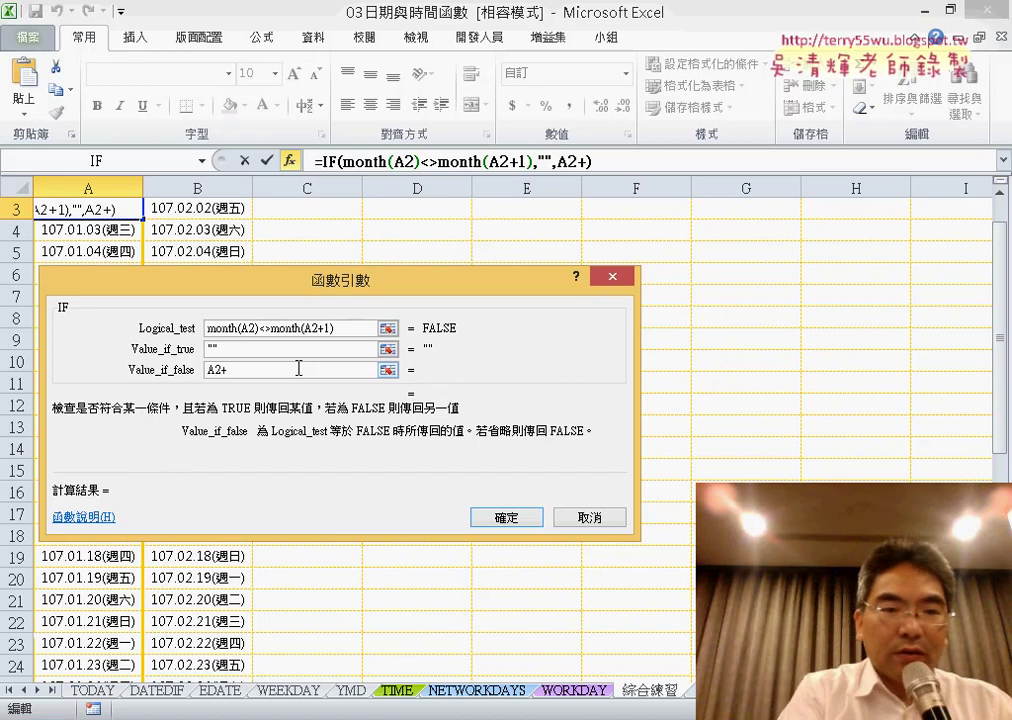
{"action": "type", "text": "1"}
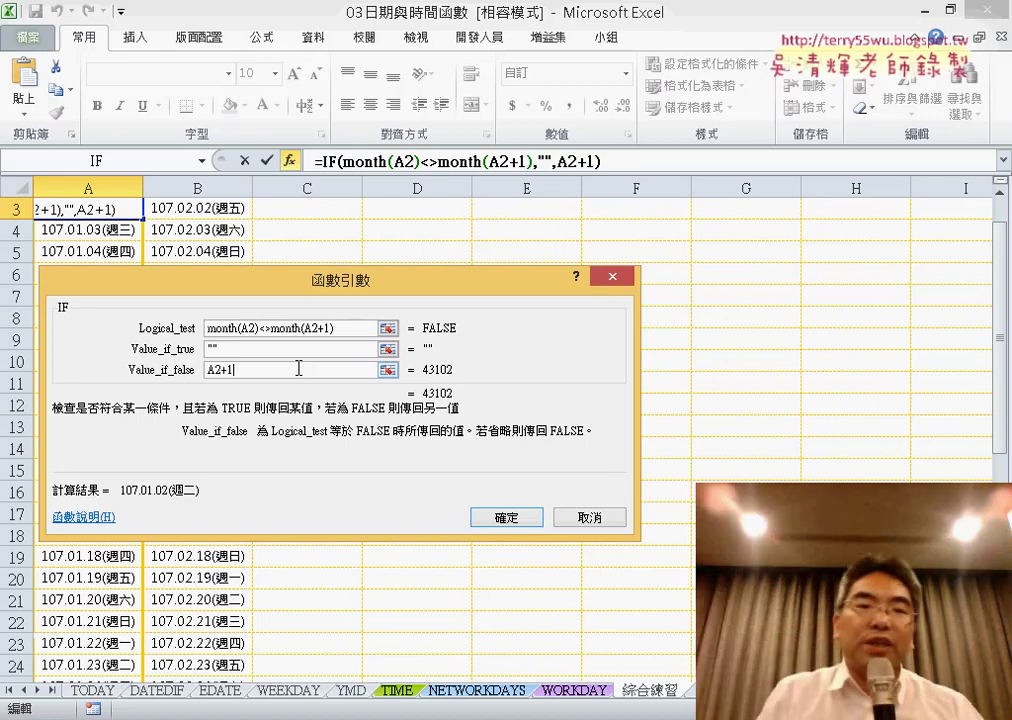
{"action": "left_click_drag", "start_coordinate": [237, 348], "coordinate": [203, 352]}
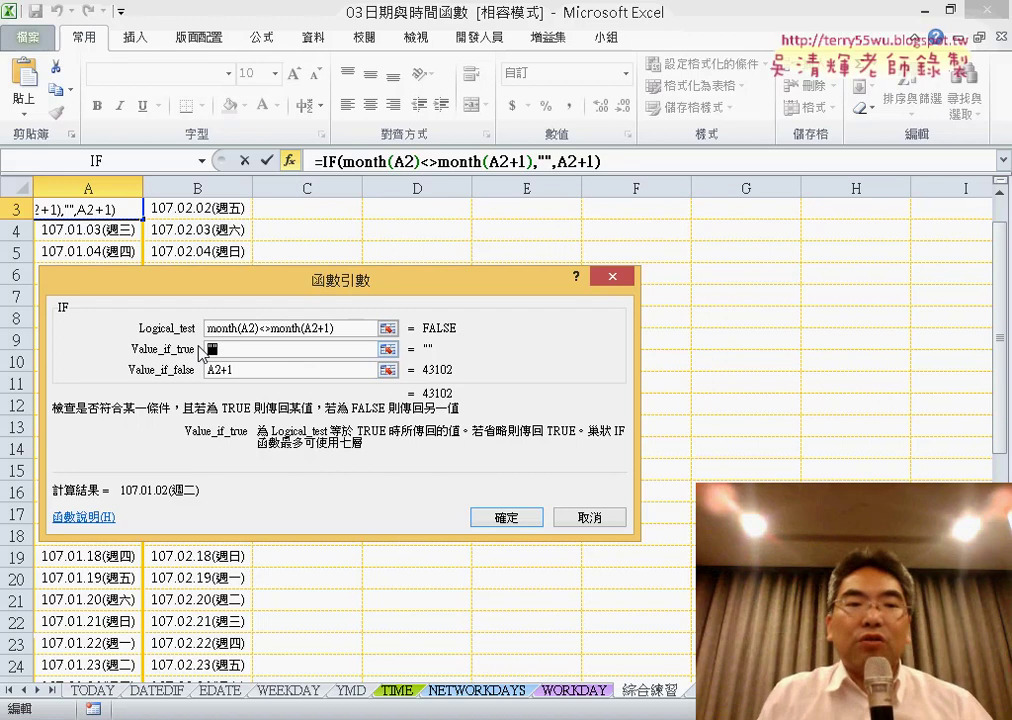
{"action": "left_click", "coordinate": [256, 372]}
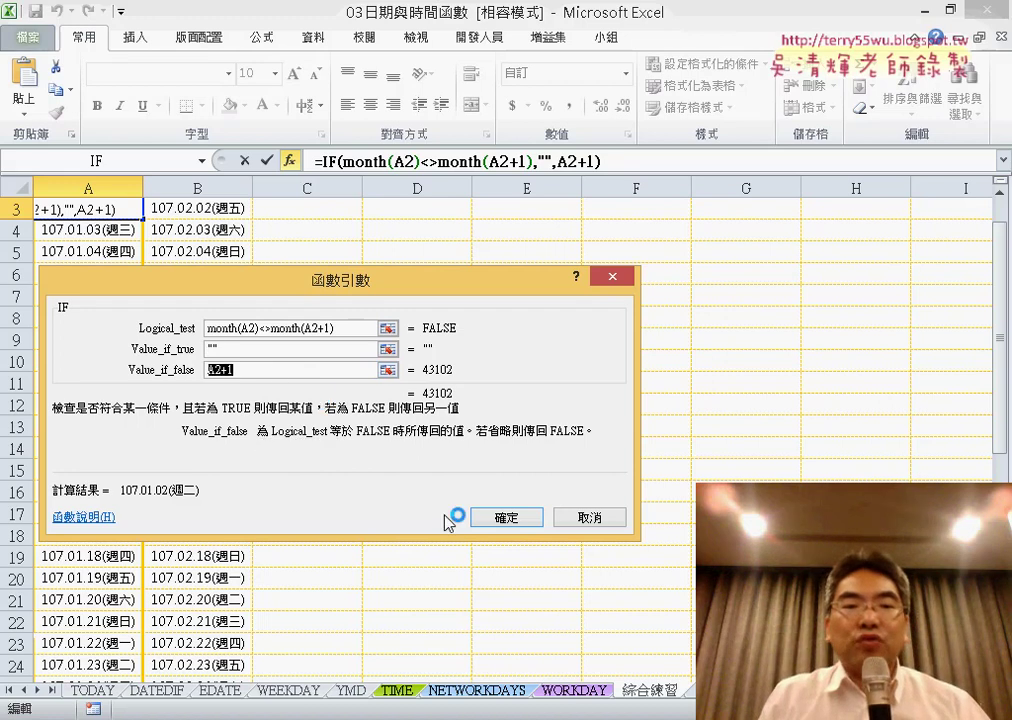
{"action": "left_click", "coordinate": [490, 517]}
Fill A3's IF formula through A3:B32 and circle 107.02.28 in B29.
{"action": "mouse_move", "coordinate": [144, 224]}
{"action": "left_mouse_down"}
{"action": "mouse_move", "coordinate": [143, 648]}
{"action": "mouse_move", "coordinate": [234, 652]}
{"action": "left_mouse_up"}
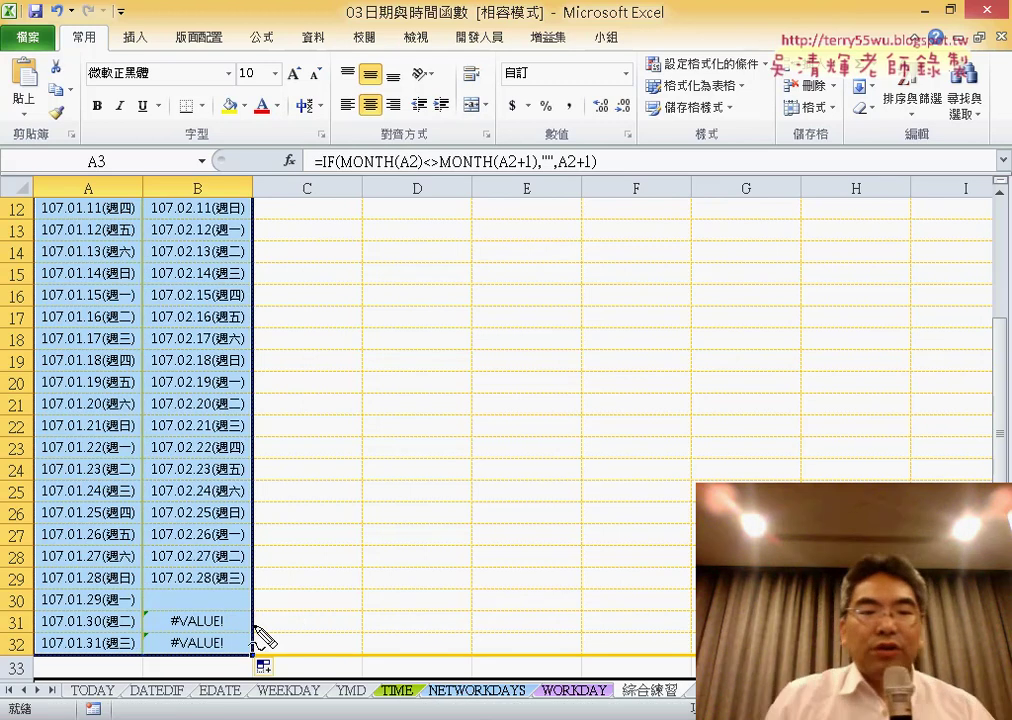
{"action": "mouse_move", "coordinate": [235, 593]}
{"action": "left_mouse_down"}
{"action": "mouse_move", "coordinate": [220, 585]}
{"action": "mouse_move", "coordinate": [232, 603]}
{"action": "left_mouse_up"}
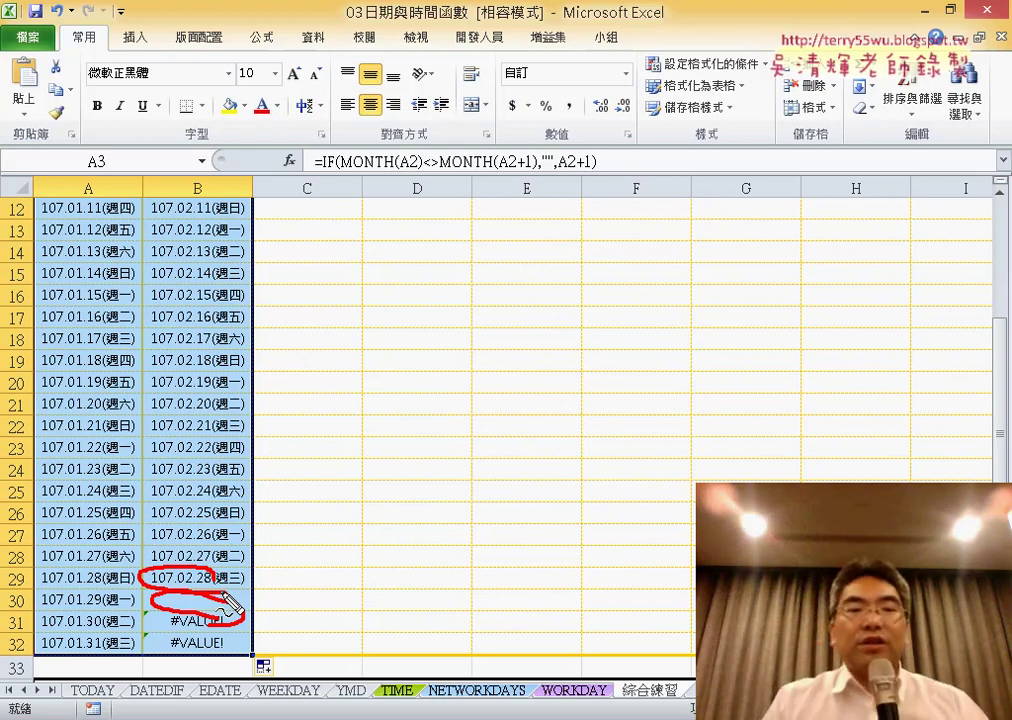
Write a "" note beside blank B30 and circle the #VALUE! error in B31.
{"action": "left_click", "coordinate": [281, 598]}
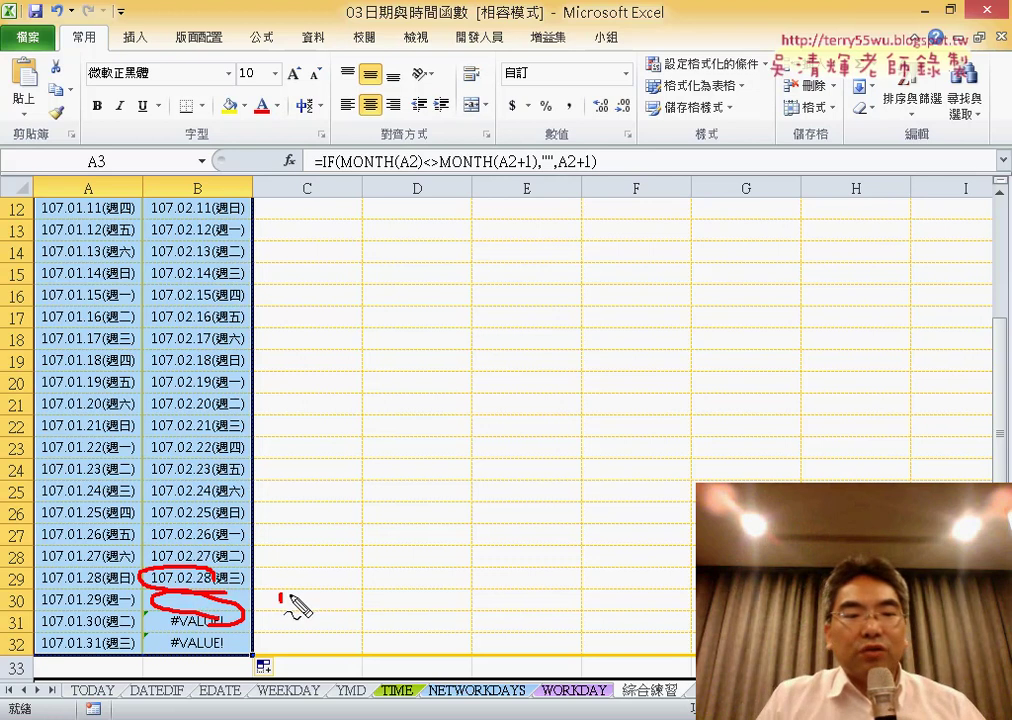
{"action": "left_click_drag", "start_coordinate": [302, 593], "coordinate": [302, 604]}
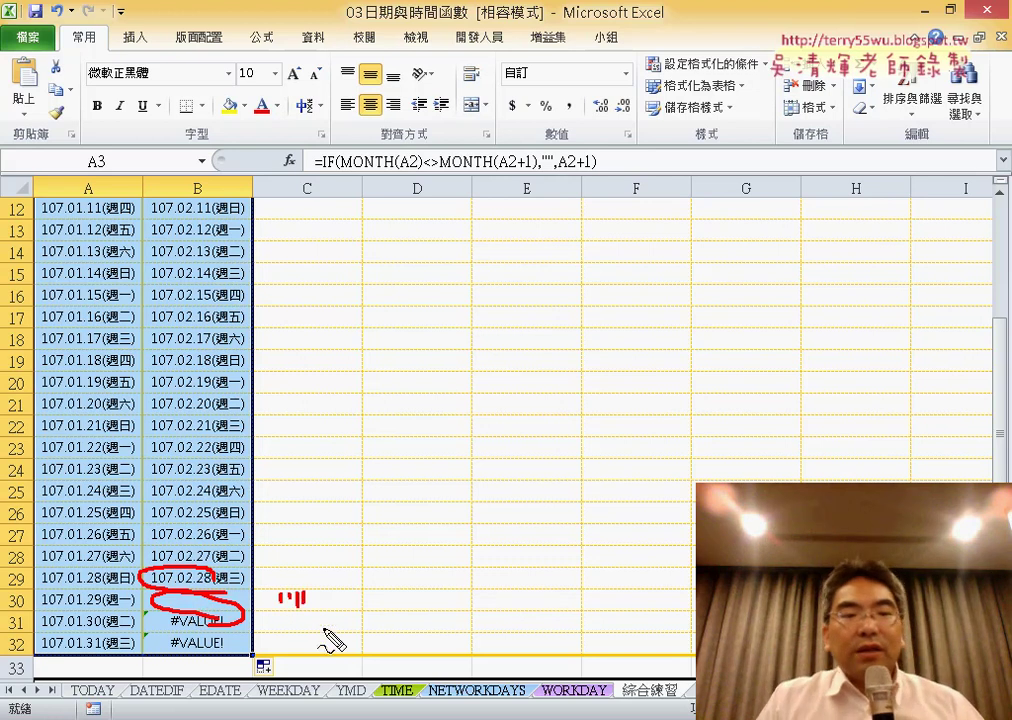
{"action": "left_click_drag", "start_coordinate": [240, 612], "coordinate": [249, 634]}
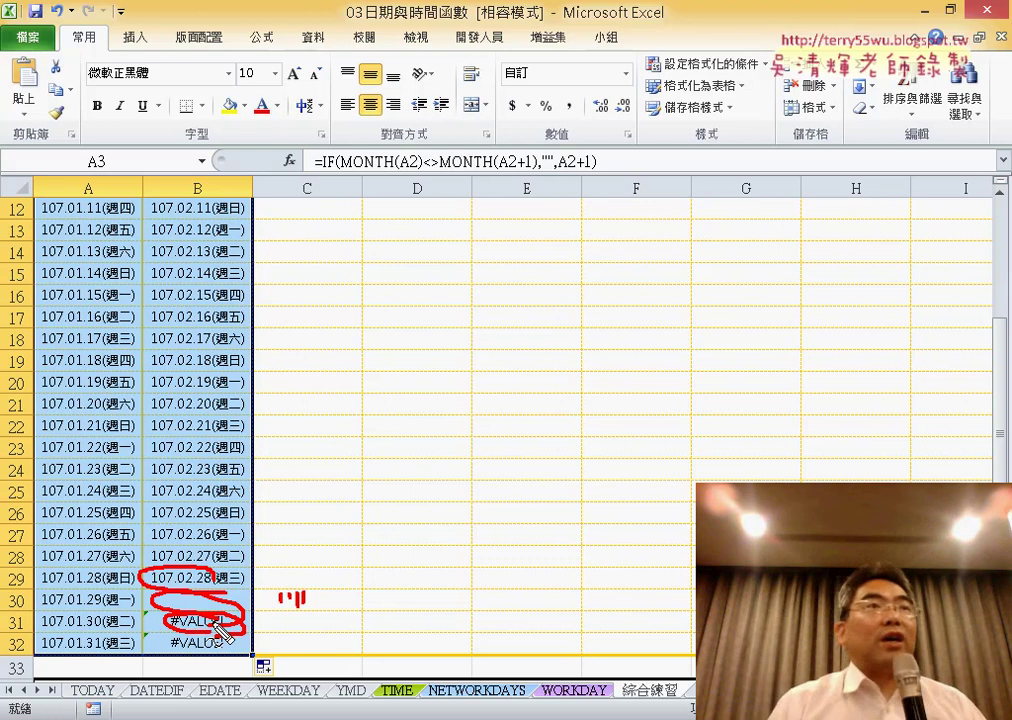
Clear the pen notes, then delete B31:B32's #VALUE! cells and undo to restore them.
{"action": "key", "text": "Escape"}
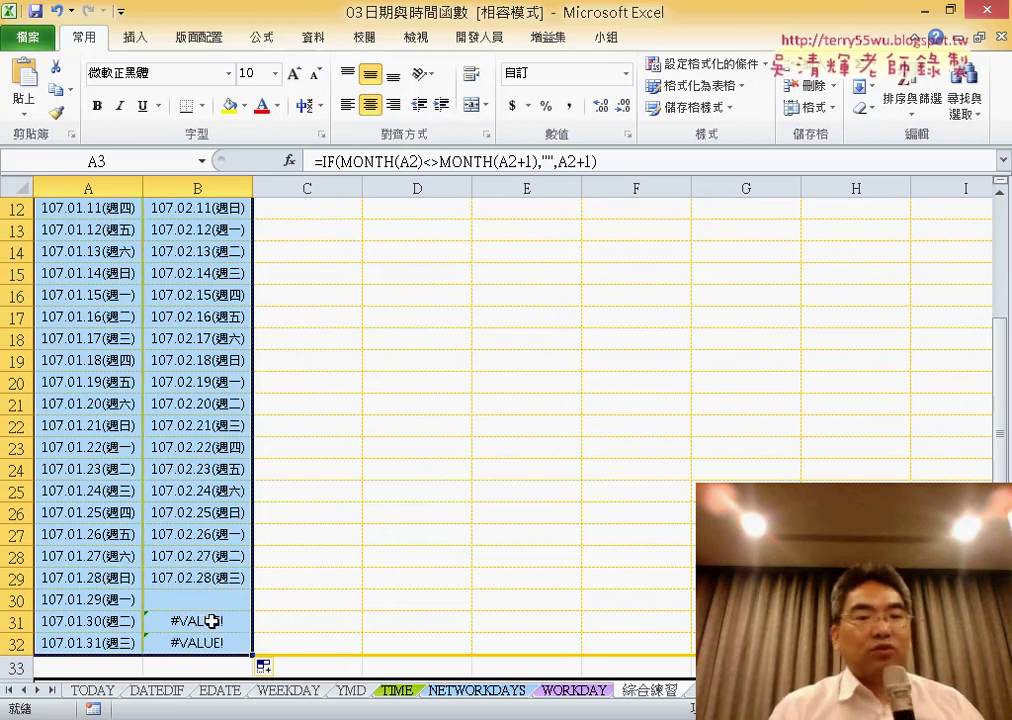
{"action": "left_click_drag", "start_coordinate": [211, 621], "coordinate": [213, 636]}
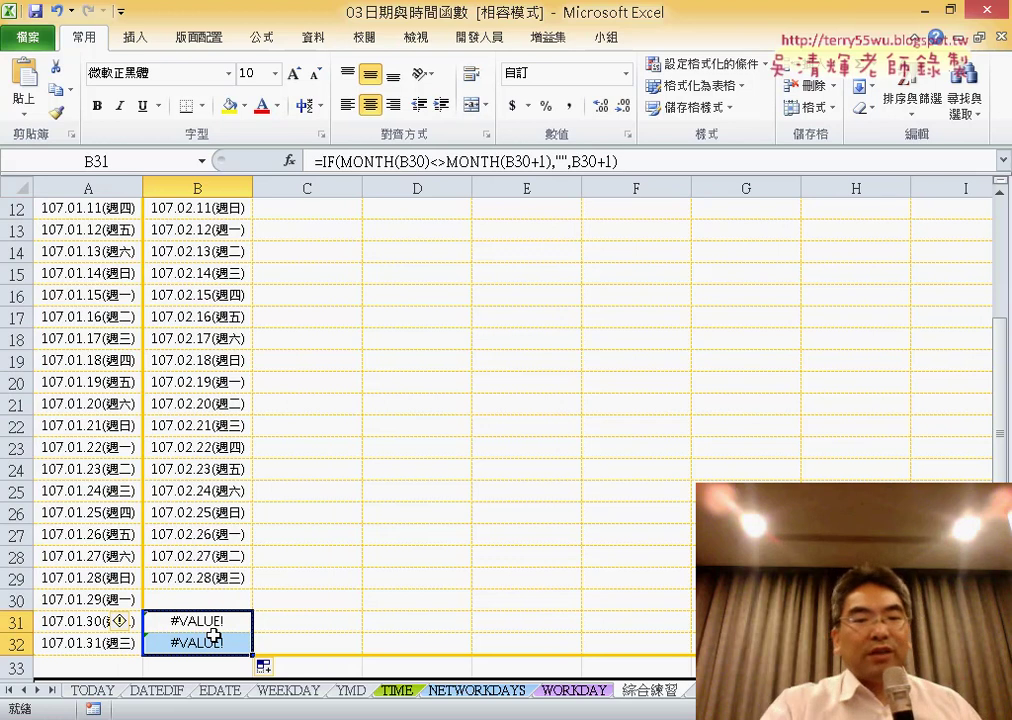
{"action": "key", "text": "Delete"}
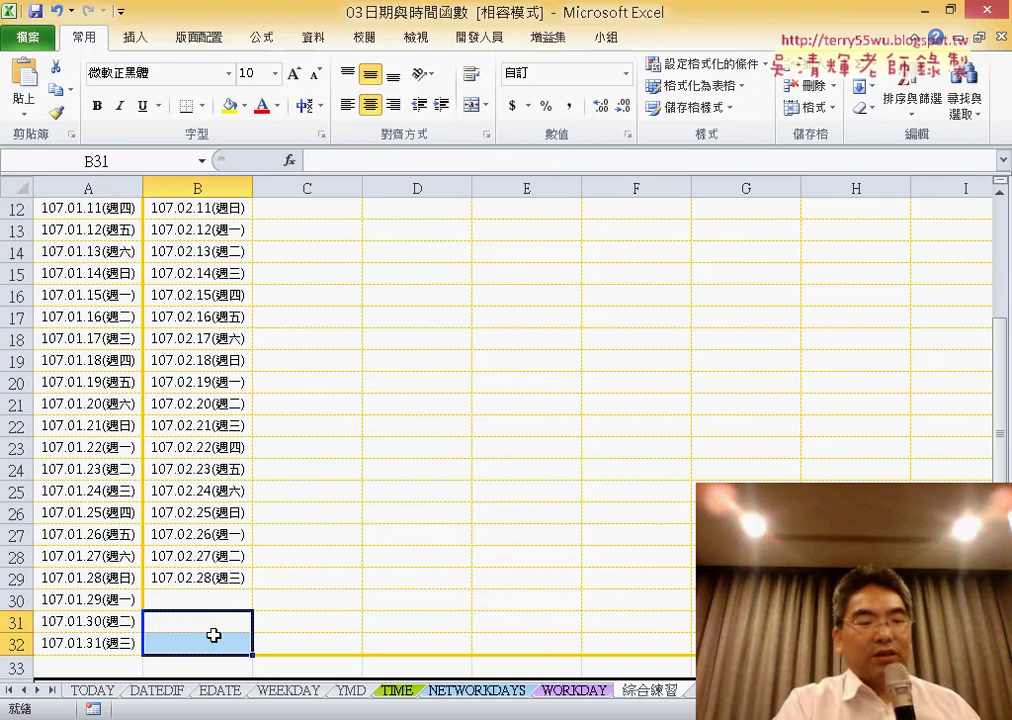
{"action": "key", "text": "ctrl+z"}
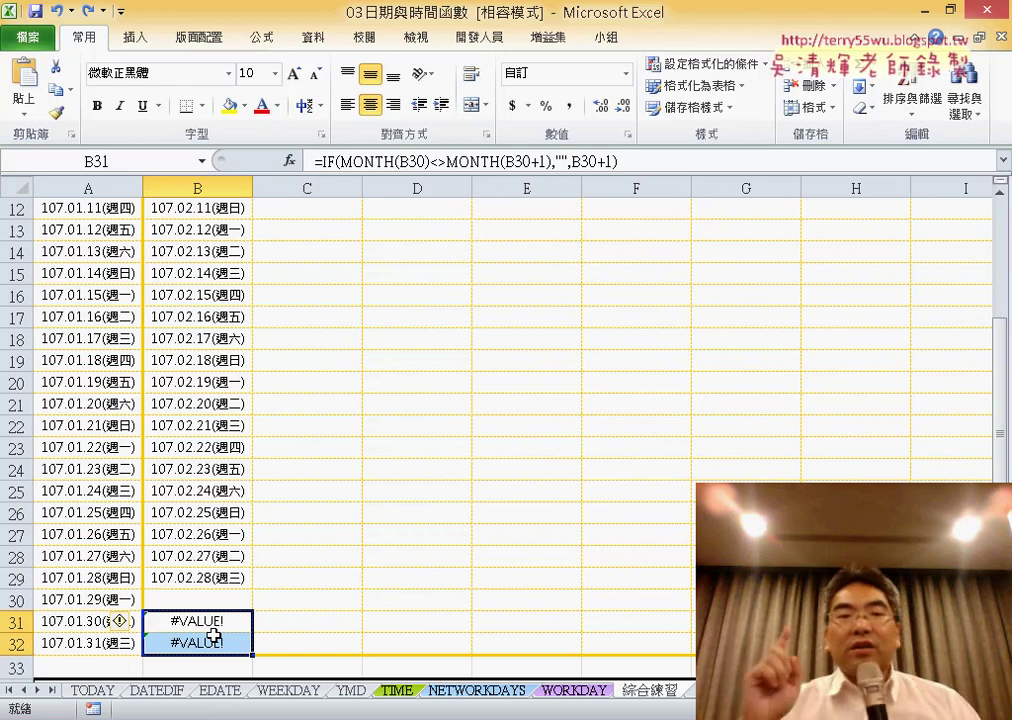
{"action": "scroll", "coordinate": [213, 636], "scroll_direction": "up", "scroll_amount": 4}
Cut the entire IF formula text out of cell A3 via the formula bar.
{"action": "left_click", "coordinate": [91, 252]}
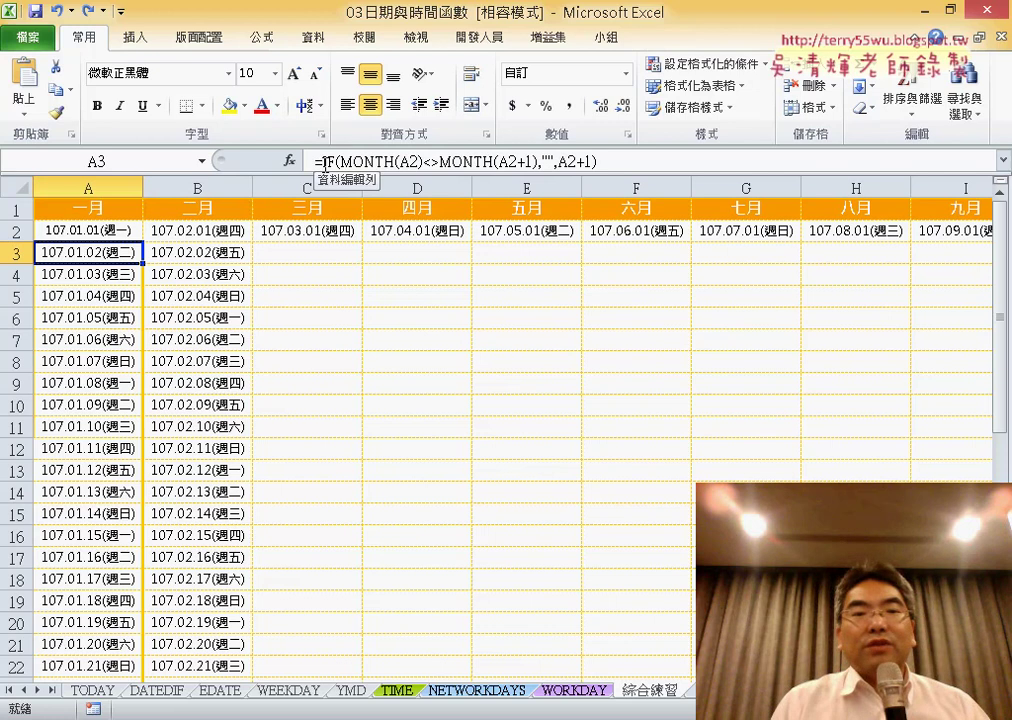
{"action": "left_click_drag", "start_coordinate": [321, 161], "coordinate": [640, 161]}
{"action": "right_click", "coordinate": [566, 161]}
{"action": "left_click", "coordinate": [594, 168]}
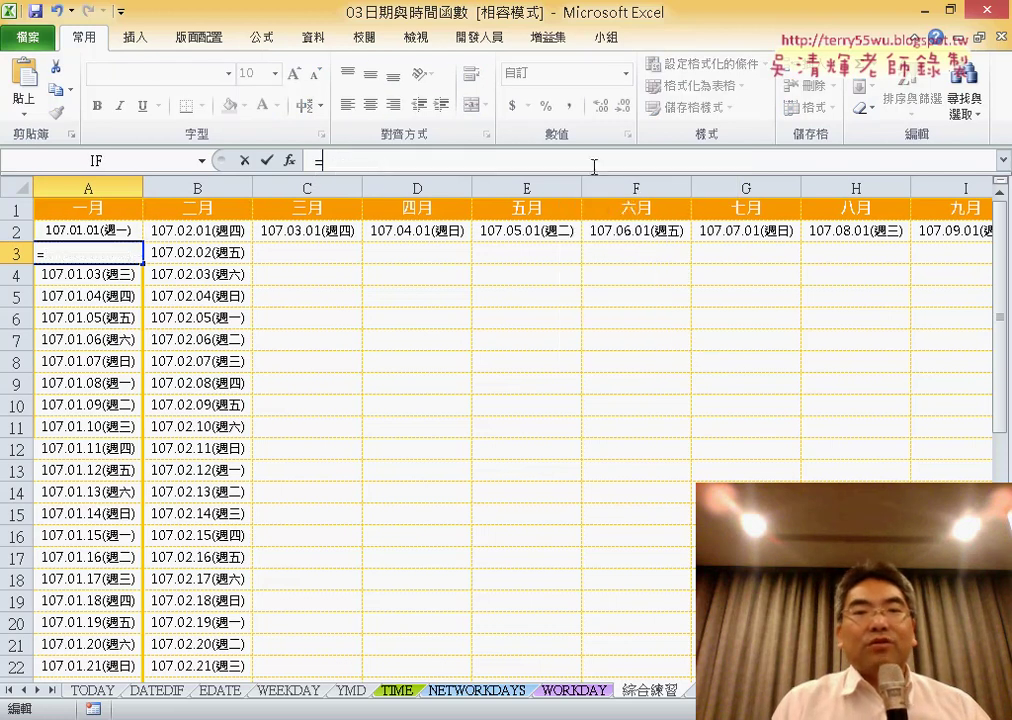
Insert an empty IFERROR function from the 邏輯 category into A3.
{"action": "left_click", "coordinate": [289, 160]}
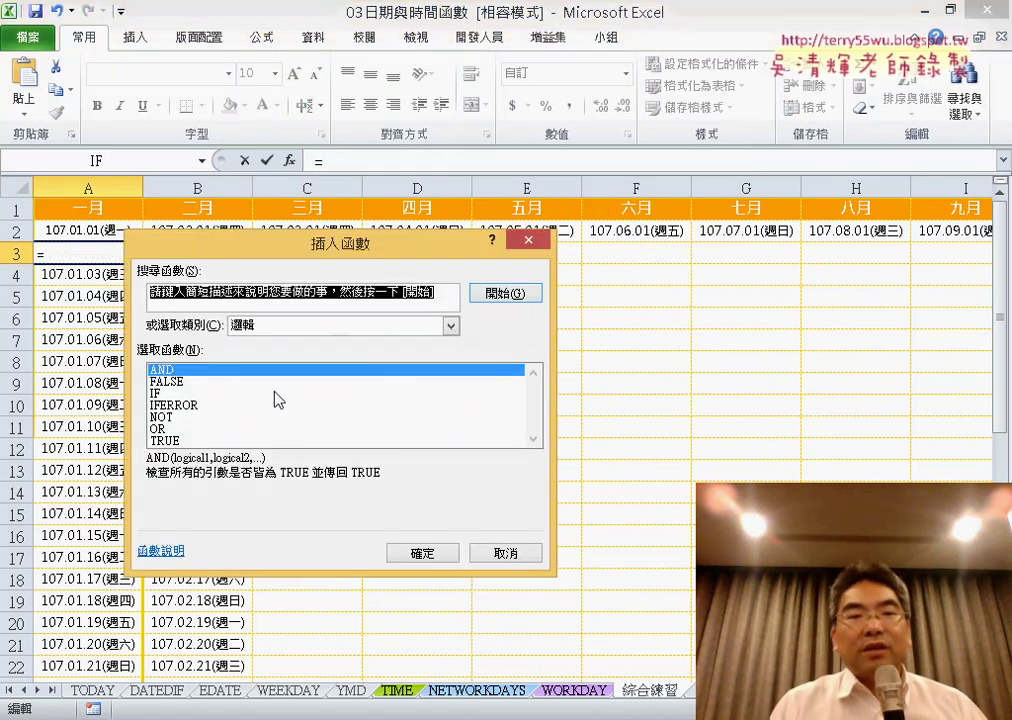
{"action": "left_click", "coordinate": [181, 406]}
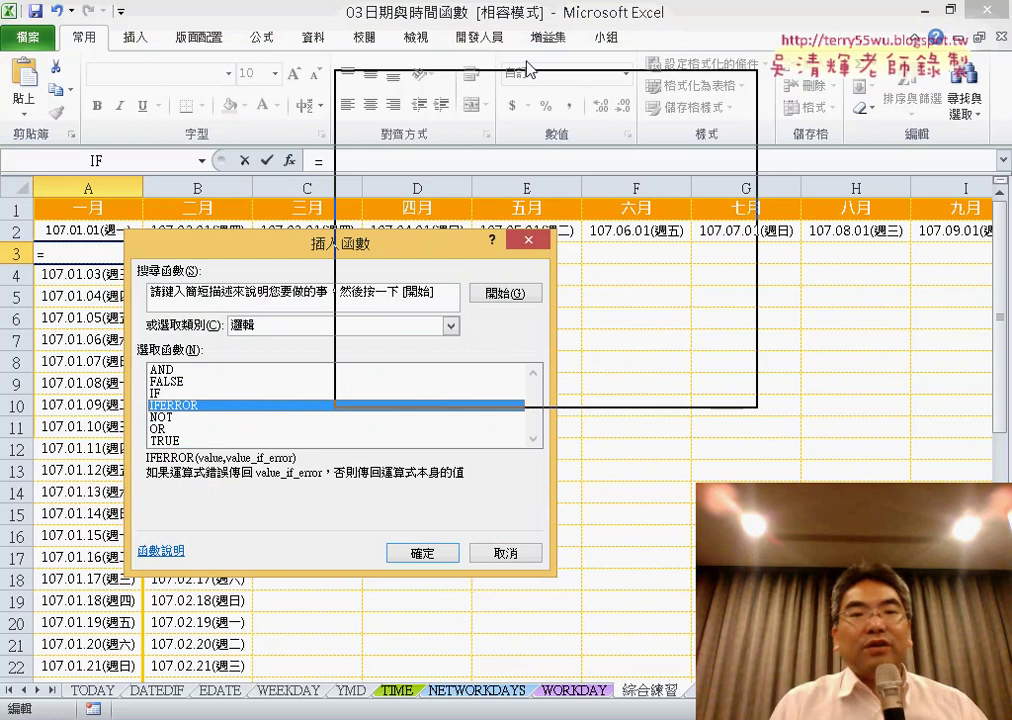
{"action": "left_click_drag", "start_coordinate": [316, 244], "coordinate": [543, 51]}
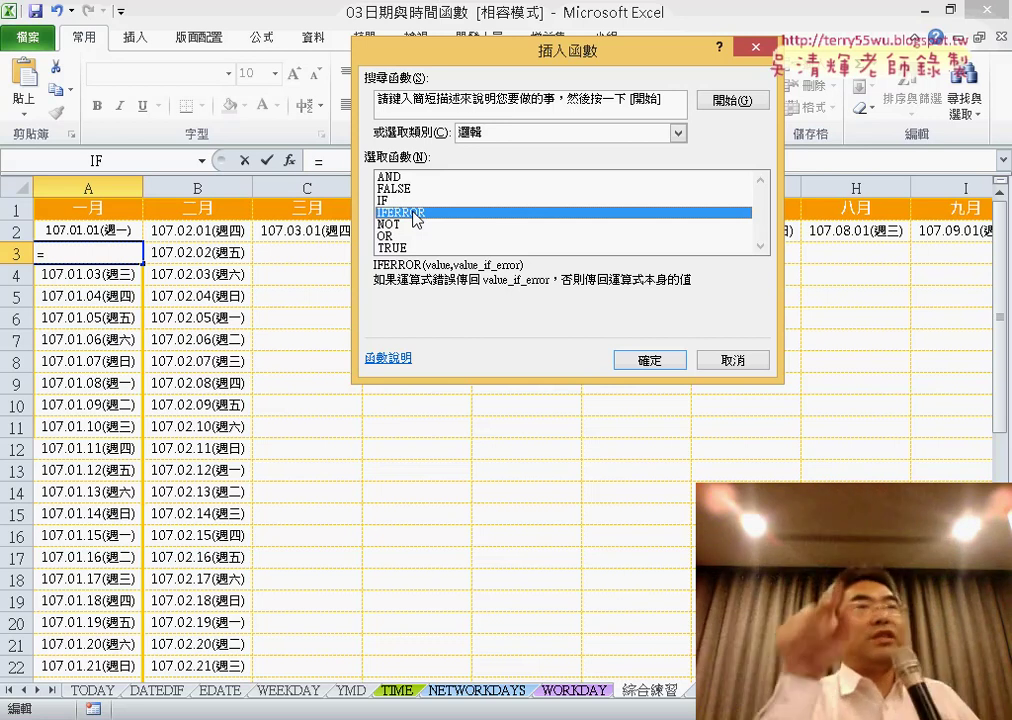
{"action": "left_click", "coordinate": [650, 361]}
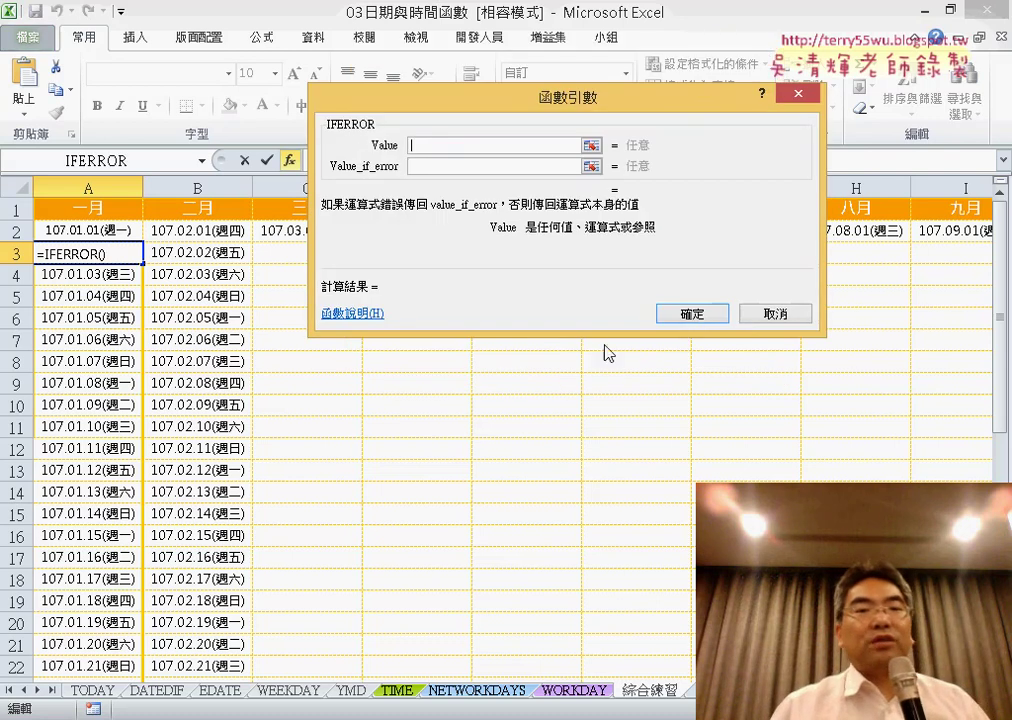
Paste the cut IF formula as IFERROR's Value and use "" as Value_if_error.
{"action": "right_click", "coordinate": [462, 150]}
{"action": "left_click", "coordinate": [492, 204]}
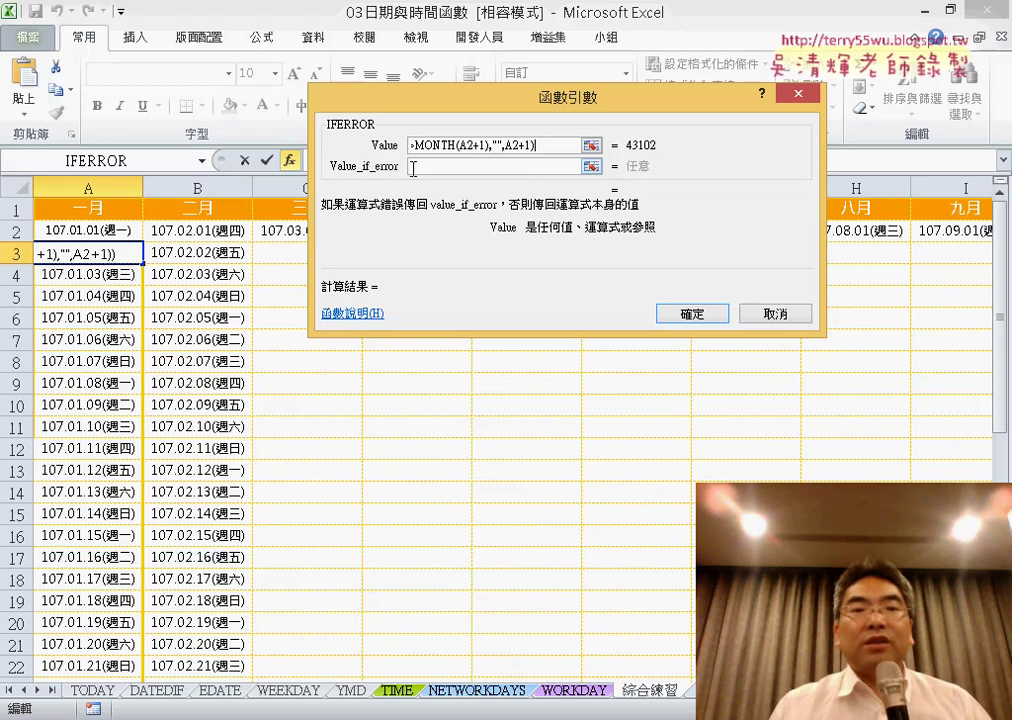
{"action": "left_click", "coordinate": [413, 166]}
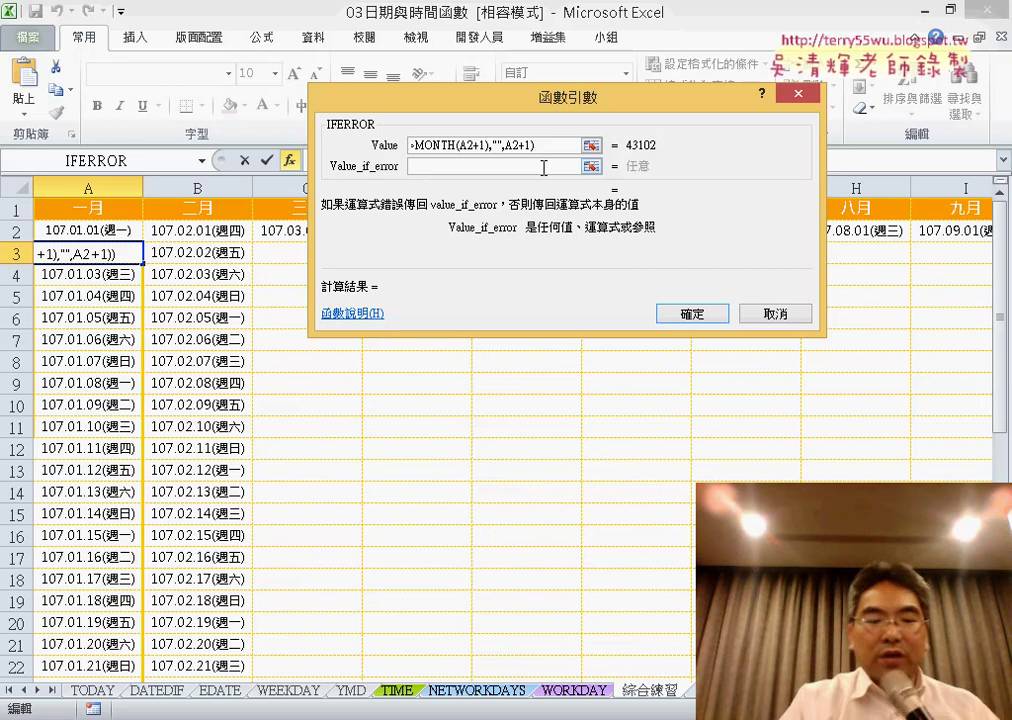
{"action": "type", "text": "\"\""}
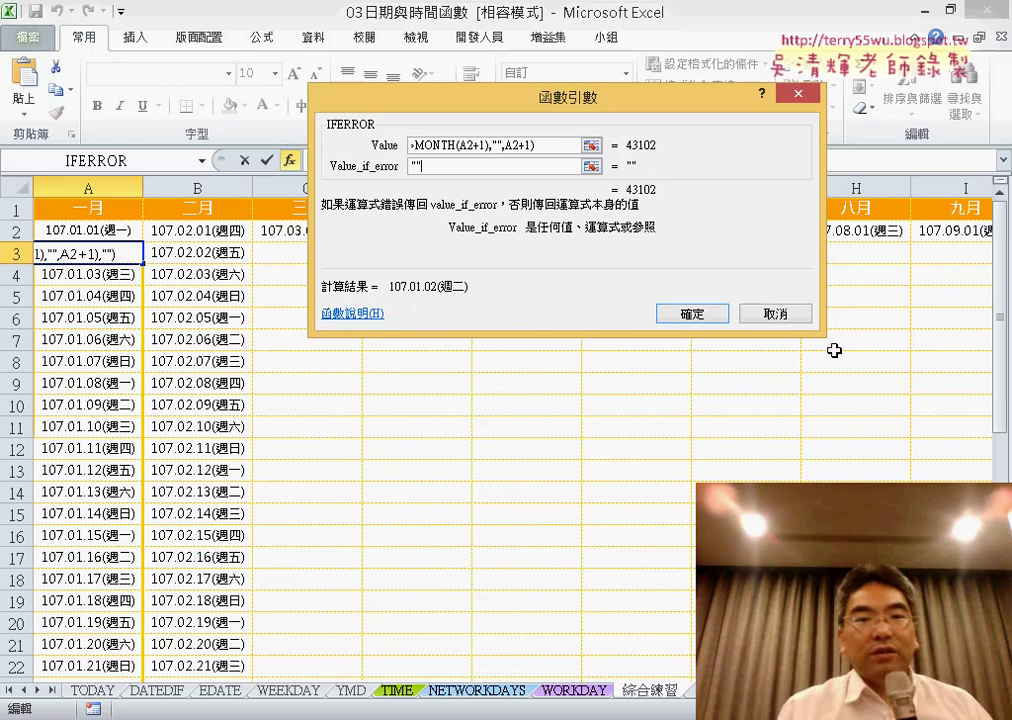
{"action": "left_click", "coordinate": [714, 313]}
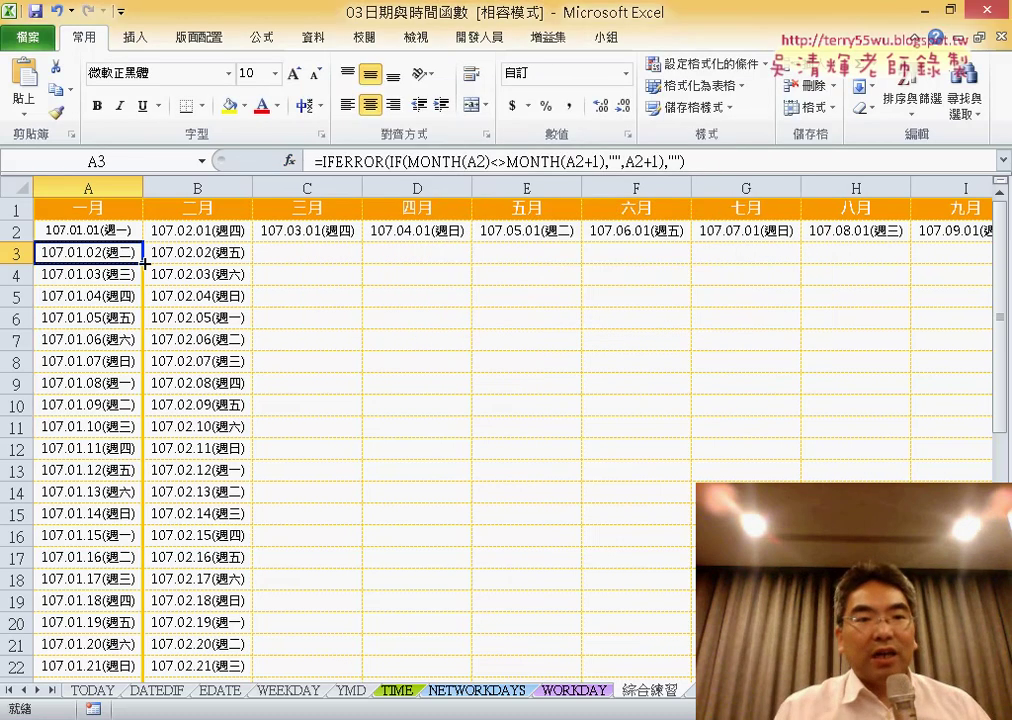
Fill A3's formula down to row 32 and across to column L, then select B2.
{"action": "mouse_move", "coordinate": [145, 263]}
{"action": "left_mouse_down"}
{"action": "mouse_move", "coordinate": [127, 657]}
{"action": "mouse_move", "coordinate": [252, 658]}
{"action": "left_mouse_up"}
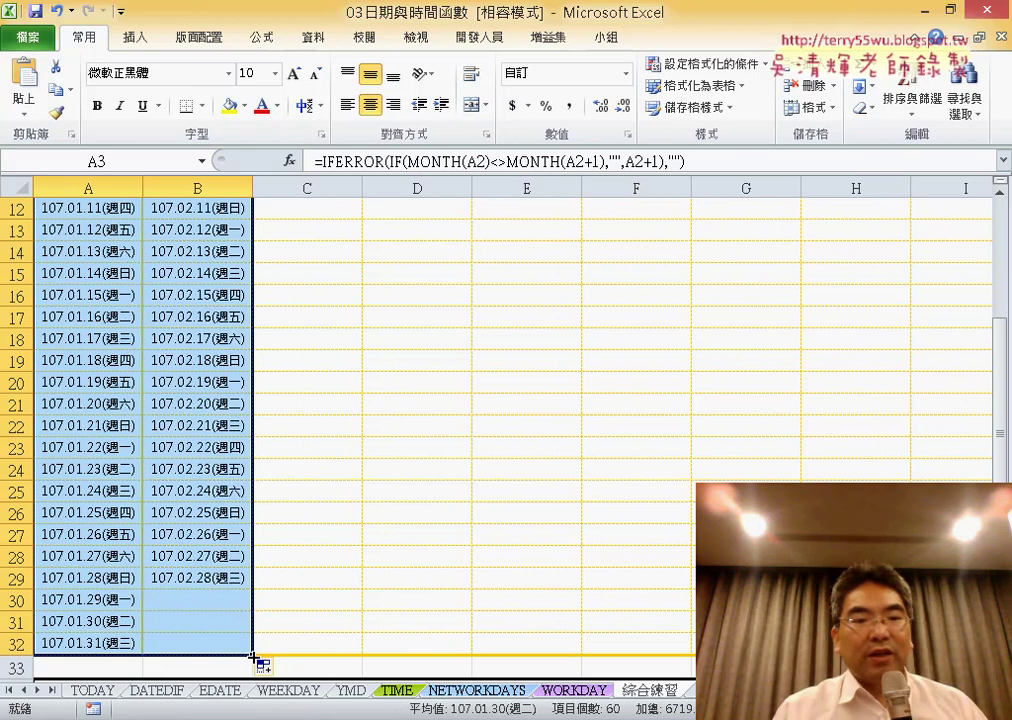
{"action": "left_click_drag", "start_coordinate": [252, 656], "coordinate": [880, 656]}
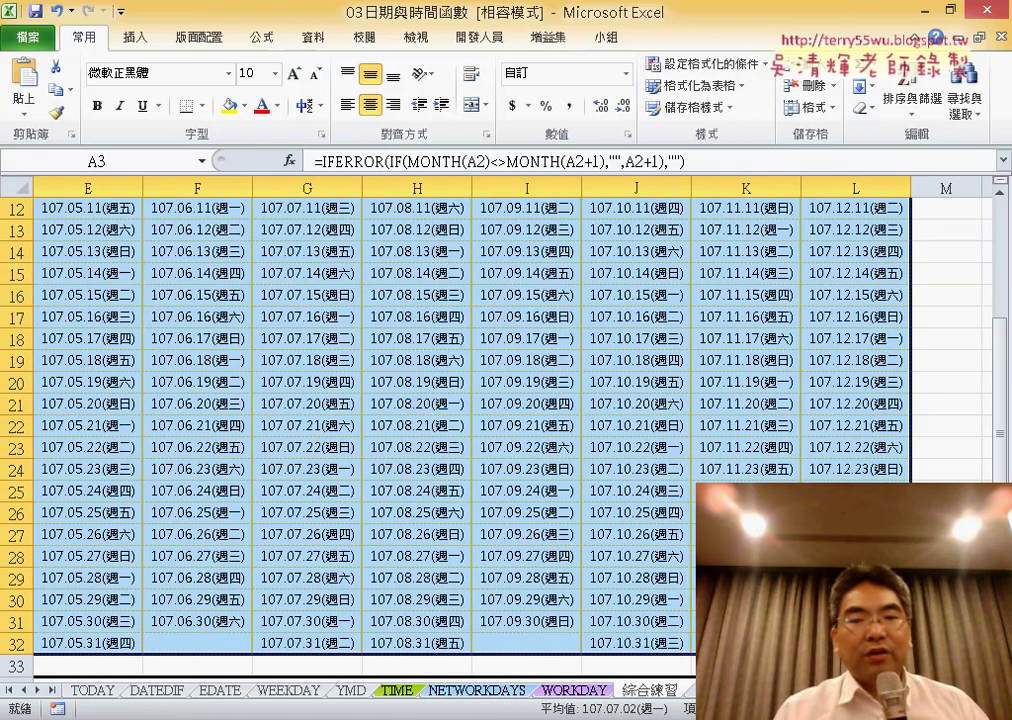
{"action": "scroll", "coordinate": [658, 480], "scroll_direction": "left", "scroll_amount": 1}
{"action": "scroll", "coordinate": [665, 520], "scroll_direction": "left", "scroll_amount": 3}
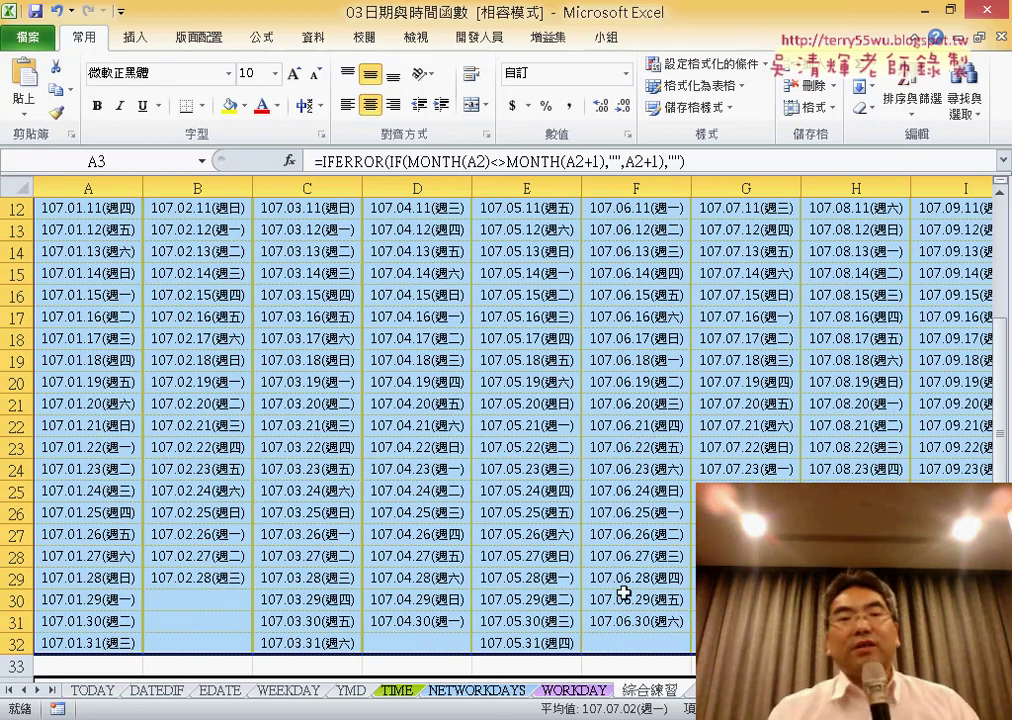
{"action": "scroll", "coordinate": [621, 592], "scroll_direction": "up", "scroll_amount": 4}
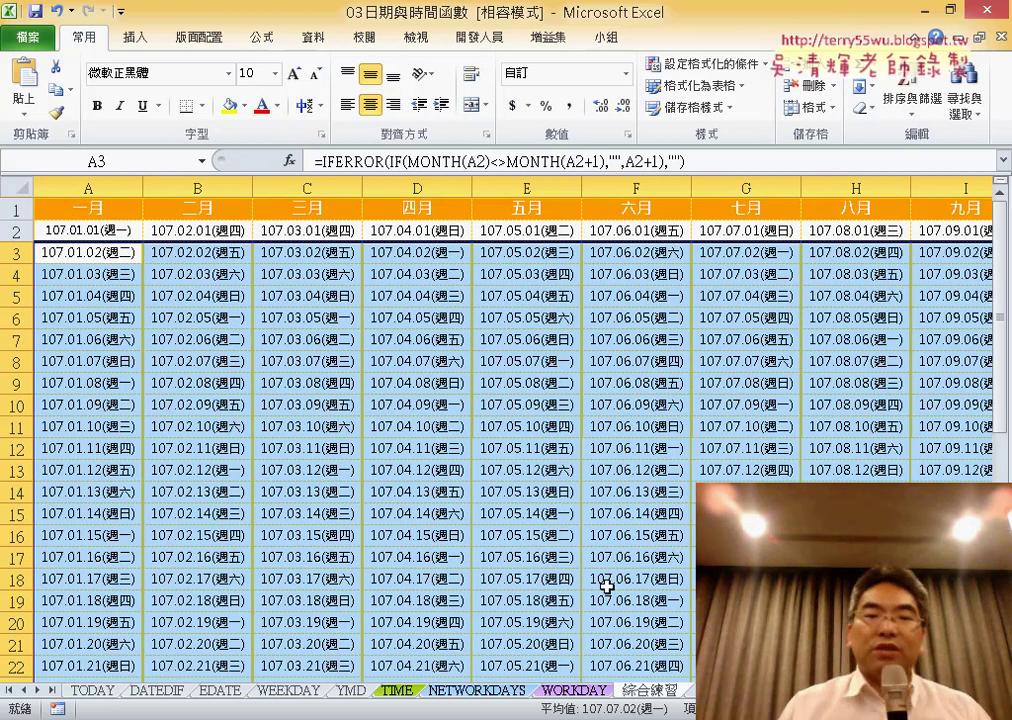
{"action": "left_click", "coordinate": [205, 229]}
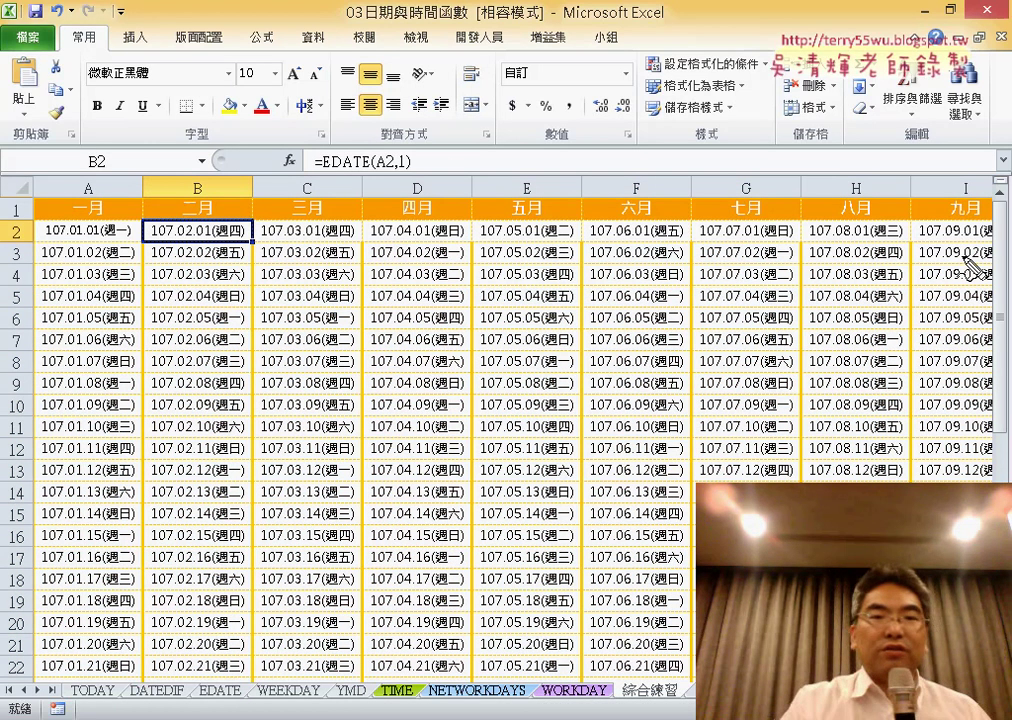
{"action": "left_click_drag", "start_coordinate": [425, 150], "coordinate": [425, 185]}
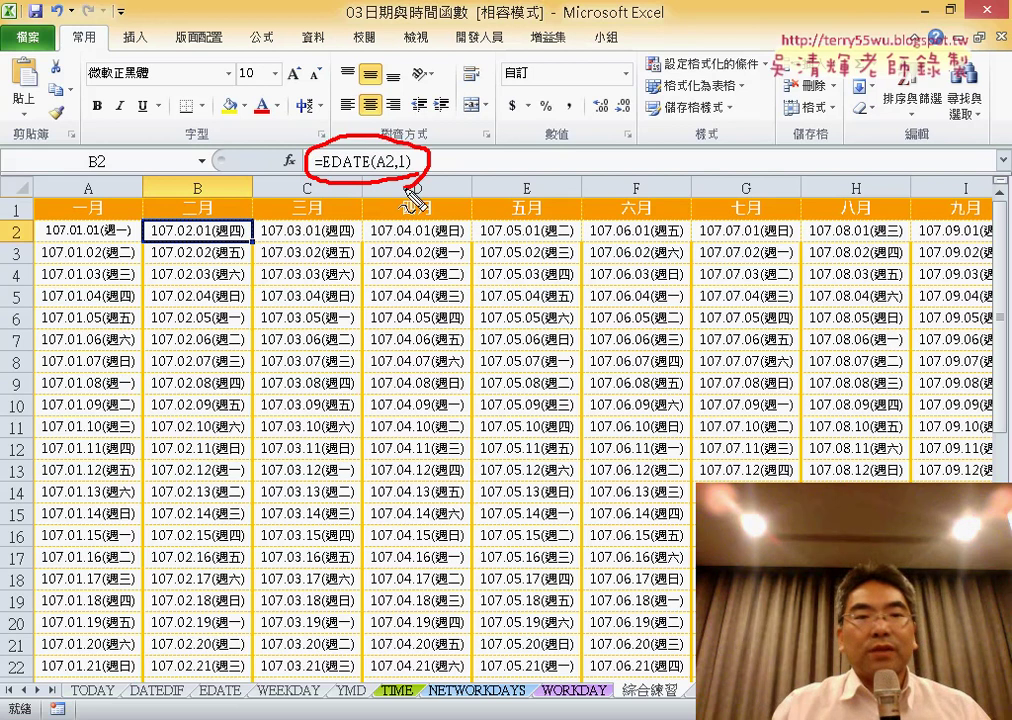
{"action": "left_click_drag", "start_coordinate": [193, 212], "coordinate": [100, 212]}
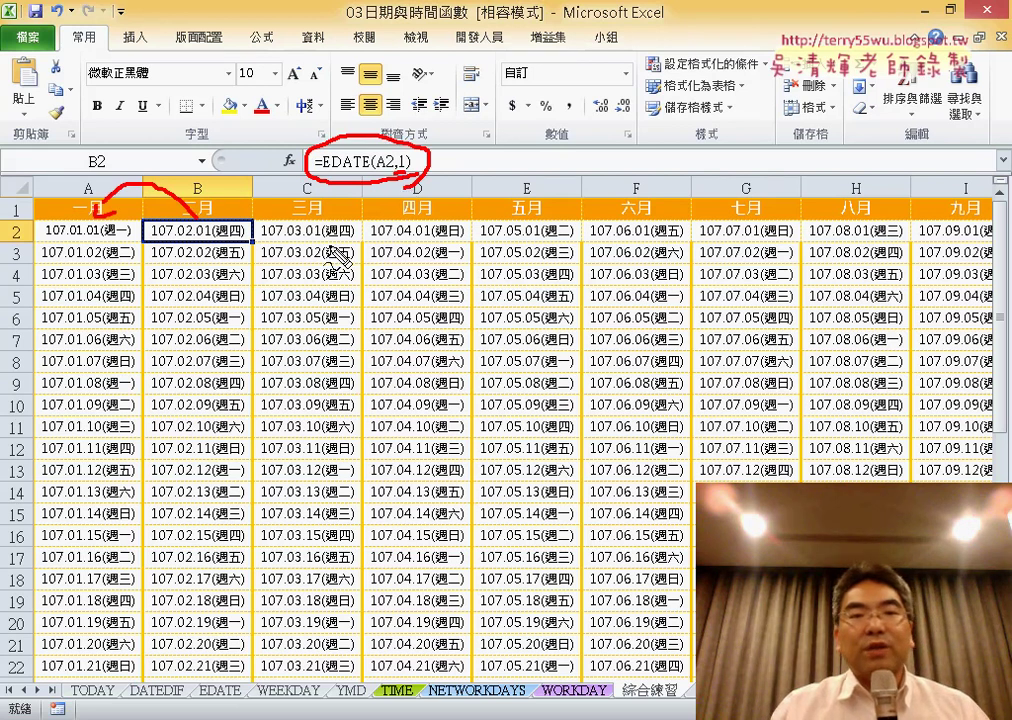
{"action": "left_click_drag", "start_coordinate": [310, 210], "coordinate": [225, 215]}
{"action": "left_click_drag", "start_coordinate": [415, 222], "coordinate": [330, 210]}
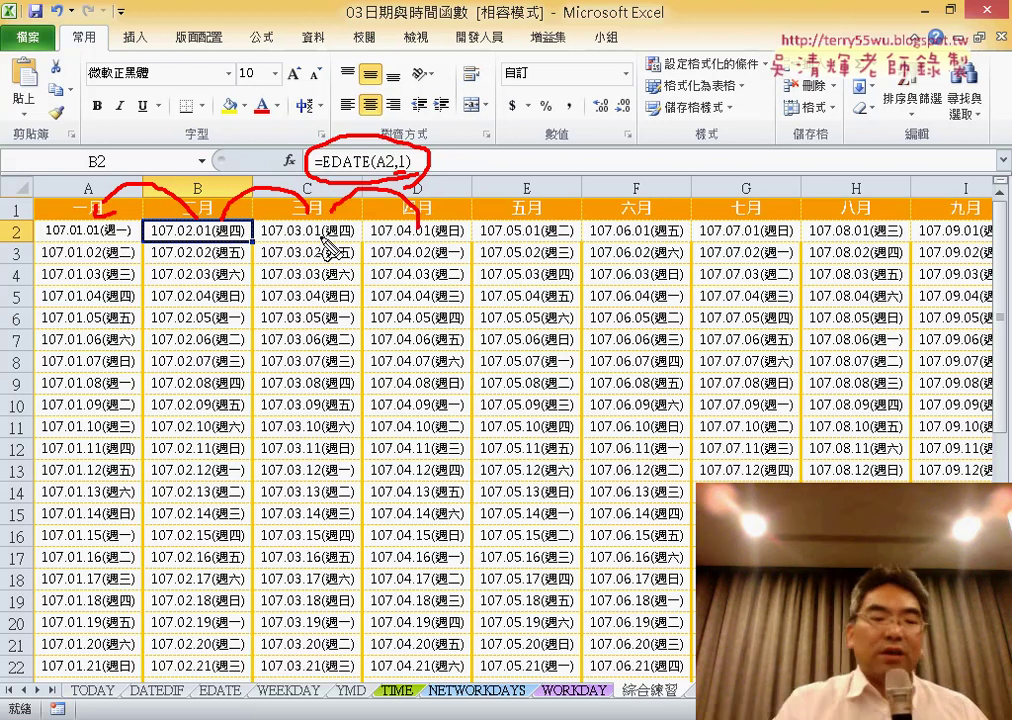
{"action": "key", "text": "Escape"}
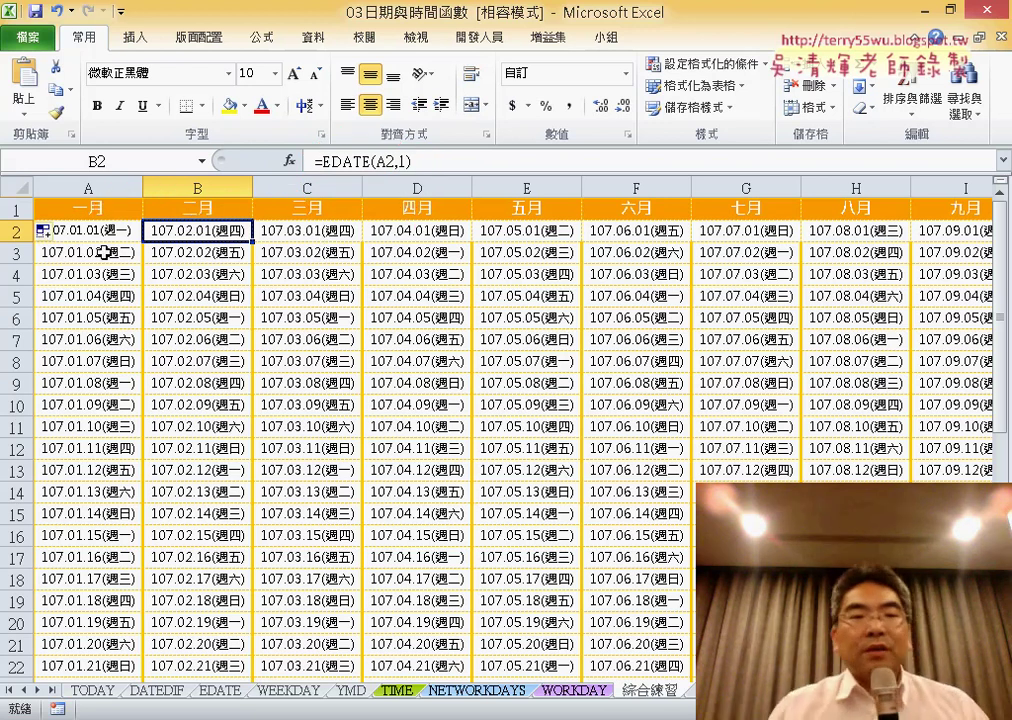
{"action": "left_click", "coordinate": [102, 253]}
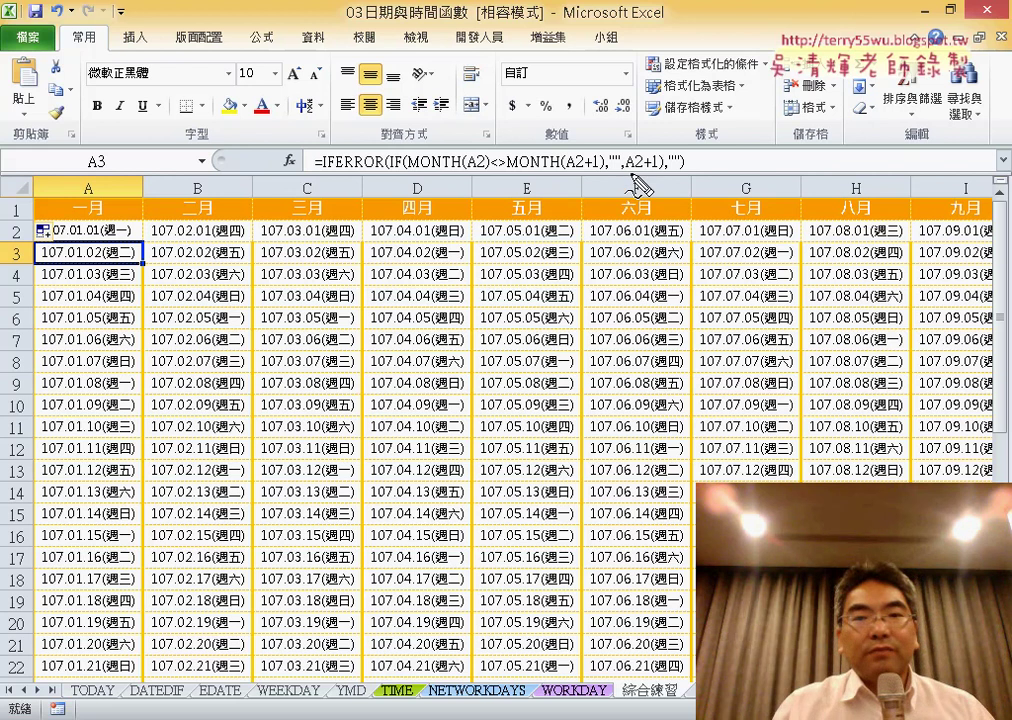
{"action": "left_click_drag", "start_coordinate": [632, 173], "coordinate": [658, 173]}
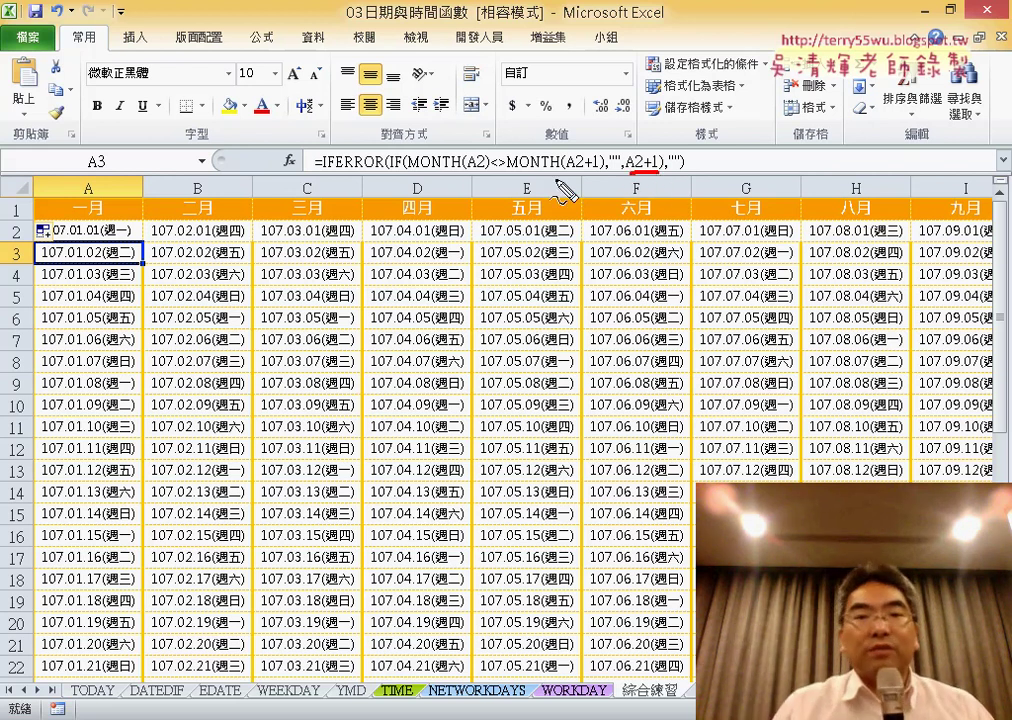
{"action": "left_click_drag", "start_coordinate": [386, 172], "coordinate": [403, 172]}
{"action": "left_click_drag", "start_coordinate": [414, 172], "coordinate": [607, 172]}
{"action": "mouse_move", "coordinate": [497, 94]}
{"action": "left_mouse_down"}
{"action": "mouse_move", "coordinate": [515, 128]}
{"action": "mouse_move", "coordinate": [540, 130]}
{"action": "left_mouse_up"}
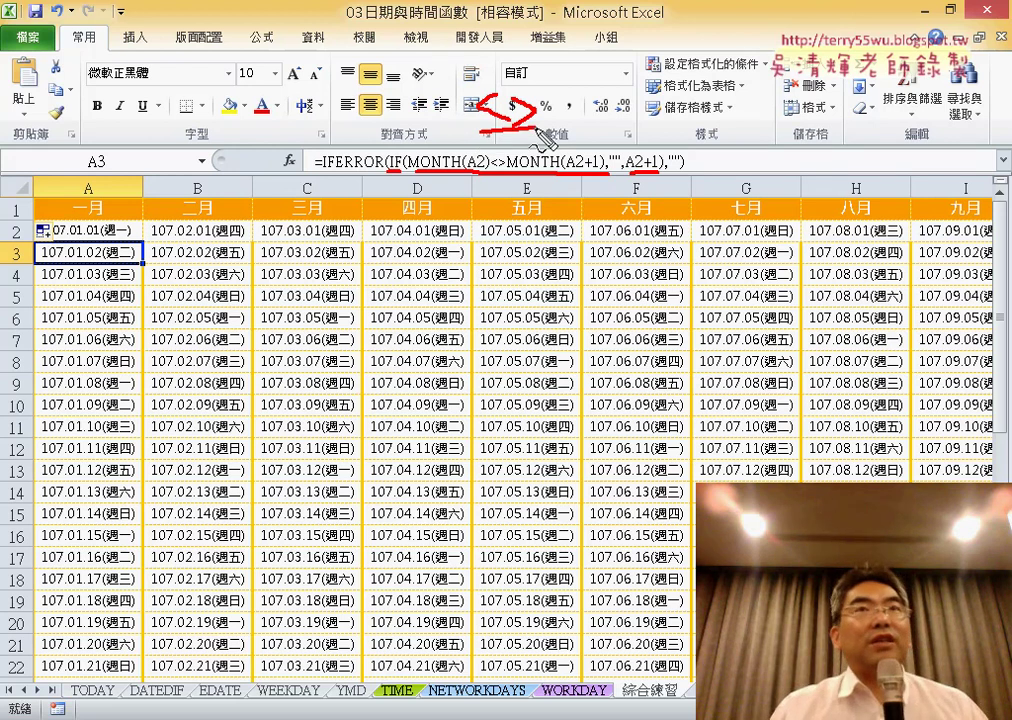
{"action": "mouse_move", "coordinate": [455, 45]}
{"action": "left_mouse_down"}
{"action": "mouse_move", "coordinate": [463, 70]}
{"action": "mouse_move", "coordinate": [455, 30]}
{"action": "left_mouse_up"}
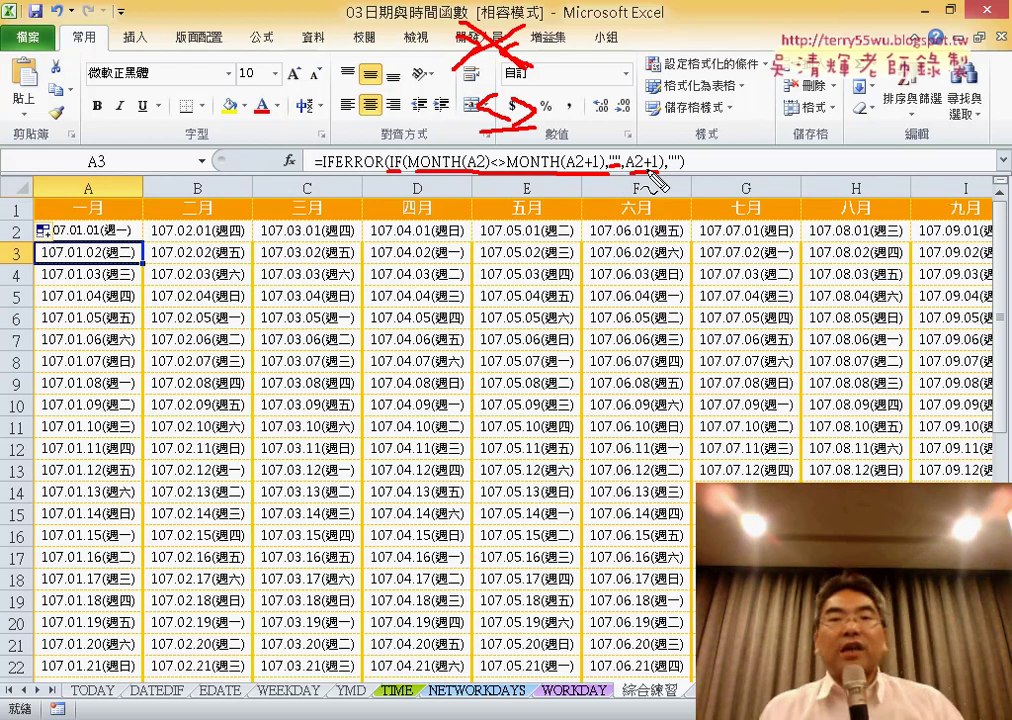
{"action": "mouse_move", "coordinate": [652, 108]}
{"action": "left_mouse_down"}
{"action": "mouse_move", "coordinate": [648, 136]}
{"action": "mouse_move", "coordinate": [669, 134]}
{"action": "left_mouse_up"}
{"action": "left_click_drag", "start_coordinate": [511, 183], "coordinate": [528, 190]}
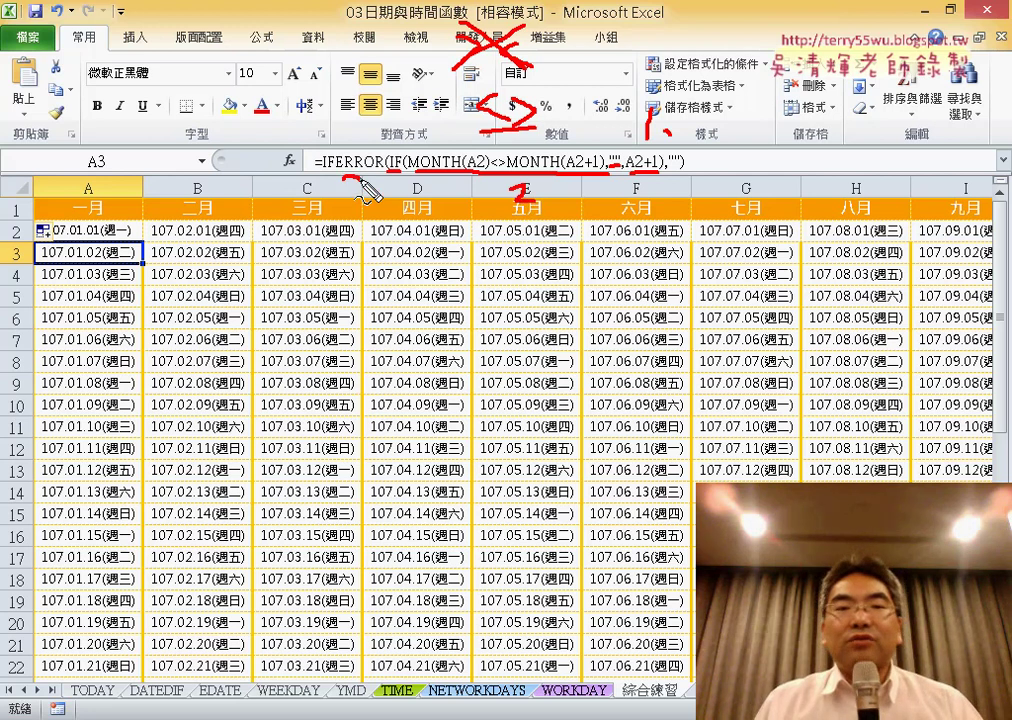
{"action": "mouse_move", "coordinate": [344, 180]}
{"action": "left_mouse_down"}
{"action": "mouse_move", "coordinate": [352, 206]}
{"action": "mouse_move", "coordinate": [377, 210]}
{"action": "left_mouse_up"}
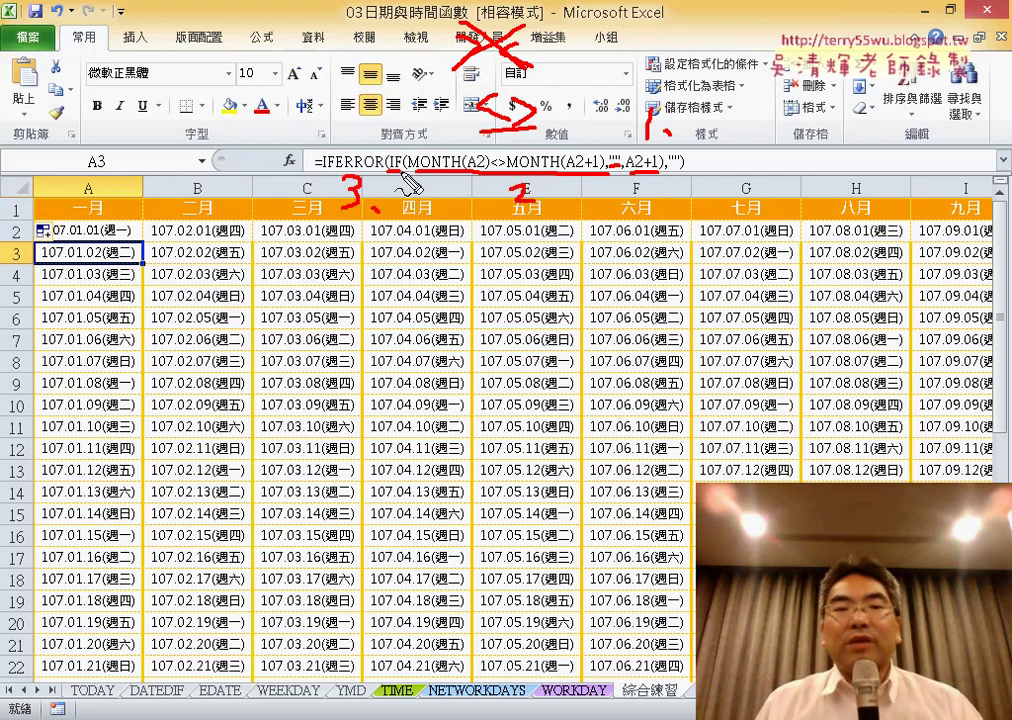
{"action": "mouse_move", "coordinate": [392, 150]}
{"action": "left_mouse_down"}
{"action": "mouse_move", "coordinate": [389, 172]}
{"action": "mouse_move", "coordinate": [678, 170]}
{"action": "left_mouse_up"}
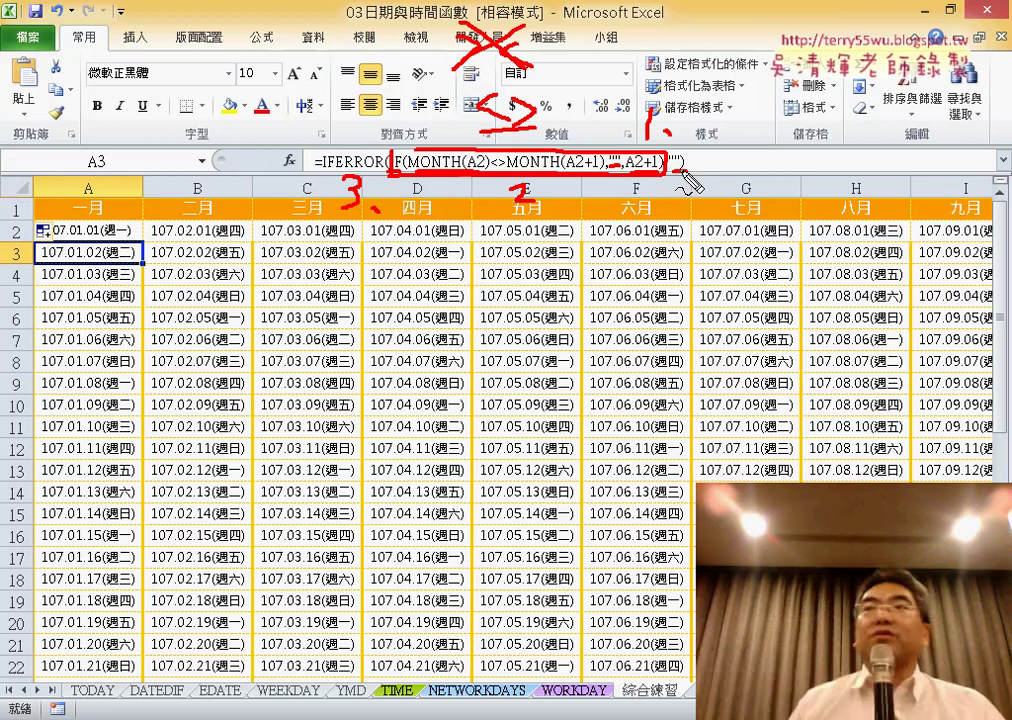
{"action": "key", "text": "Escape"}
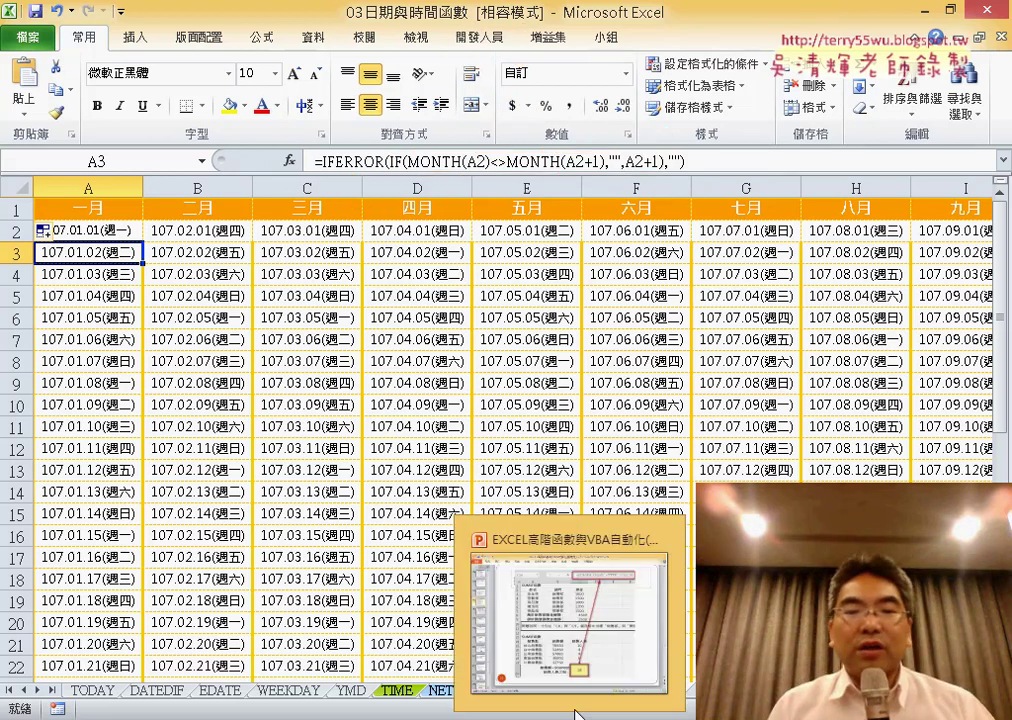
Switch to the PowerPoint course slides and scroll back to slide 30, 年曆(貼到A3).
{"action": "left_click", "coordinate": [576, 712]}
{"action": "scroll", "coordinate": [595, 455], "scroll_direction": "up", "scroll_amount": 4}
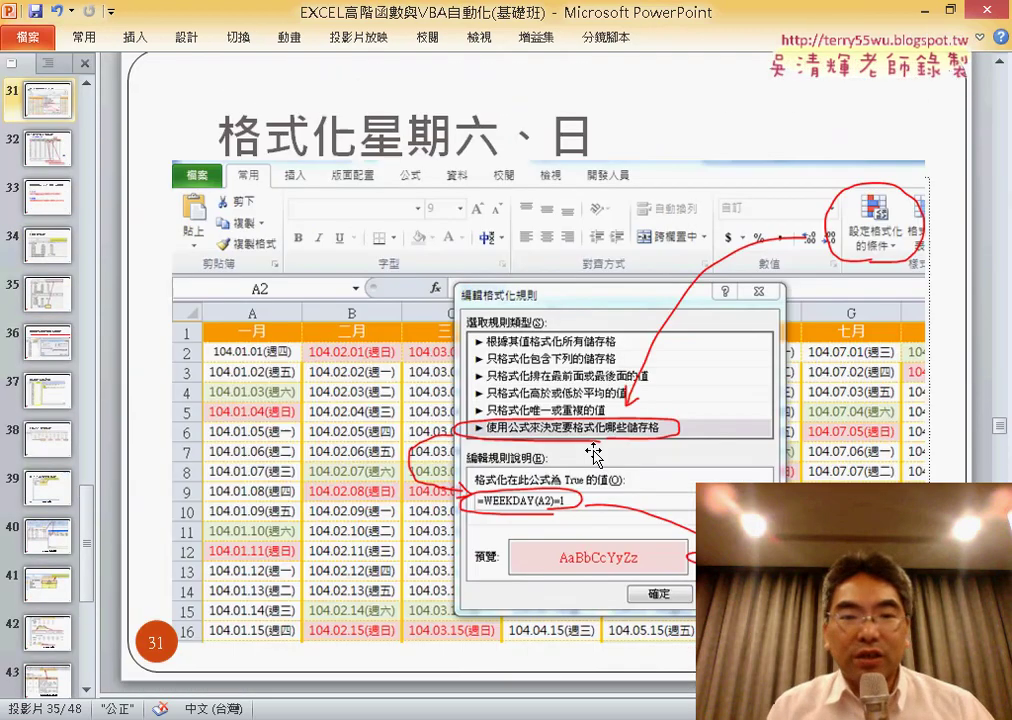
{"action": "scroll", "coordinate": [598, 440], "scroll_direction": "up", "scroll_amount": 1}
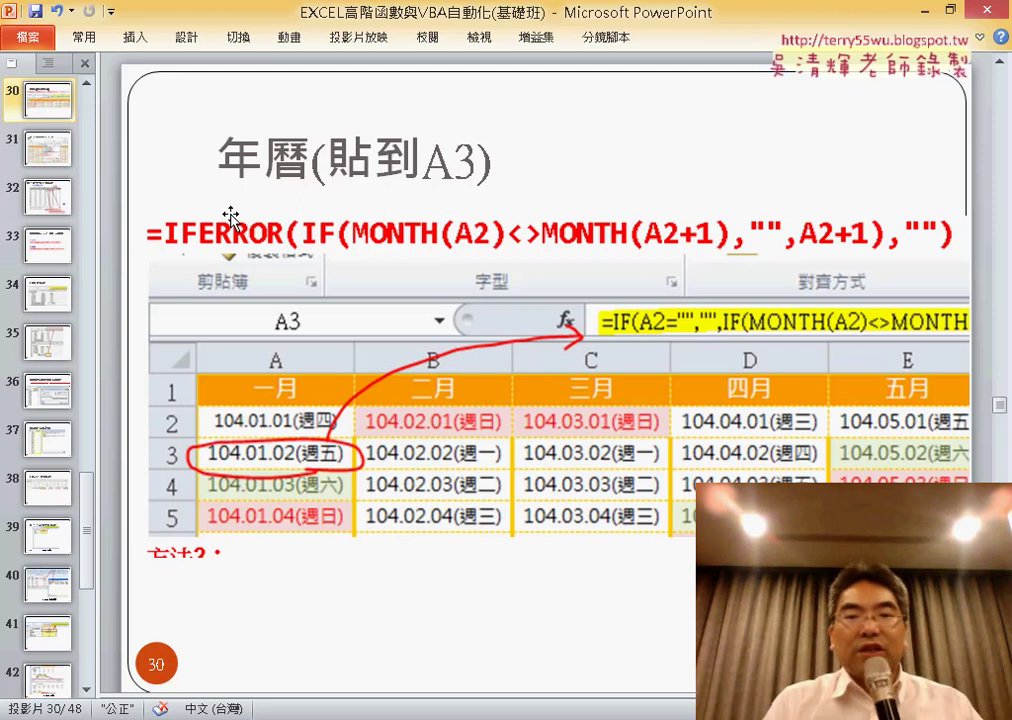
Glance at slide 31, return to slide 30, then switch back to the Excel workbook.
{"action": "scroll", "coordinate": [240, 218], "scroll_direction": "down", "scroll_amount": 1}
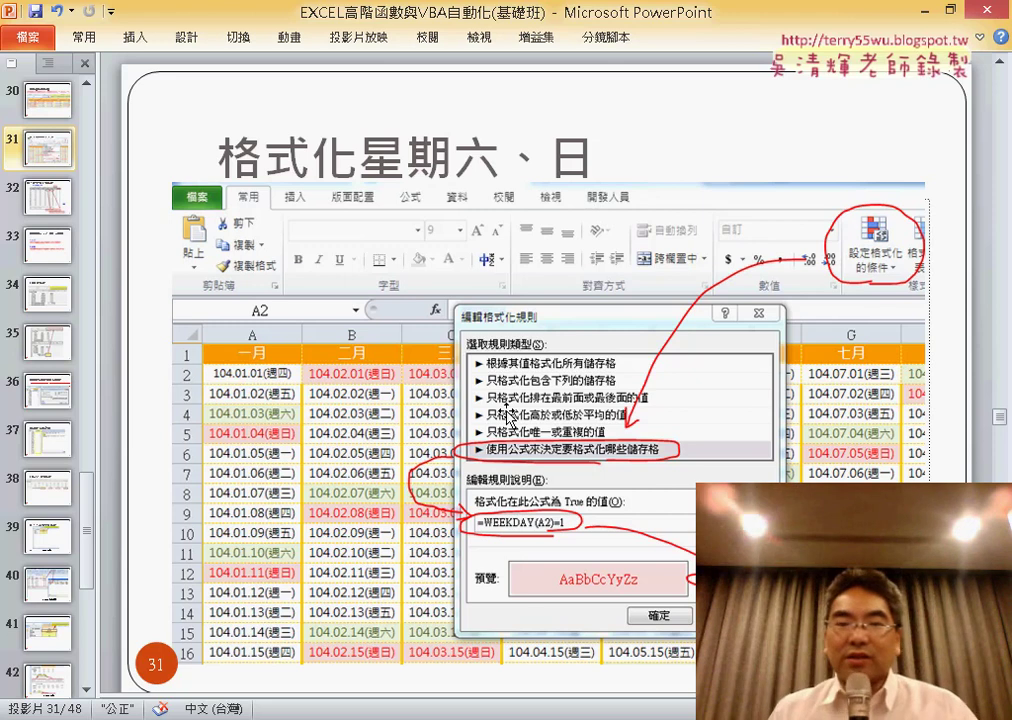
{"action": "scroll", "coordinate": [470, 285], "scroll_direction": "up", "scroll_amount": 1}
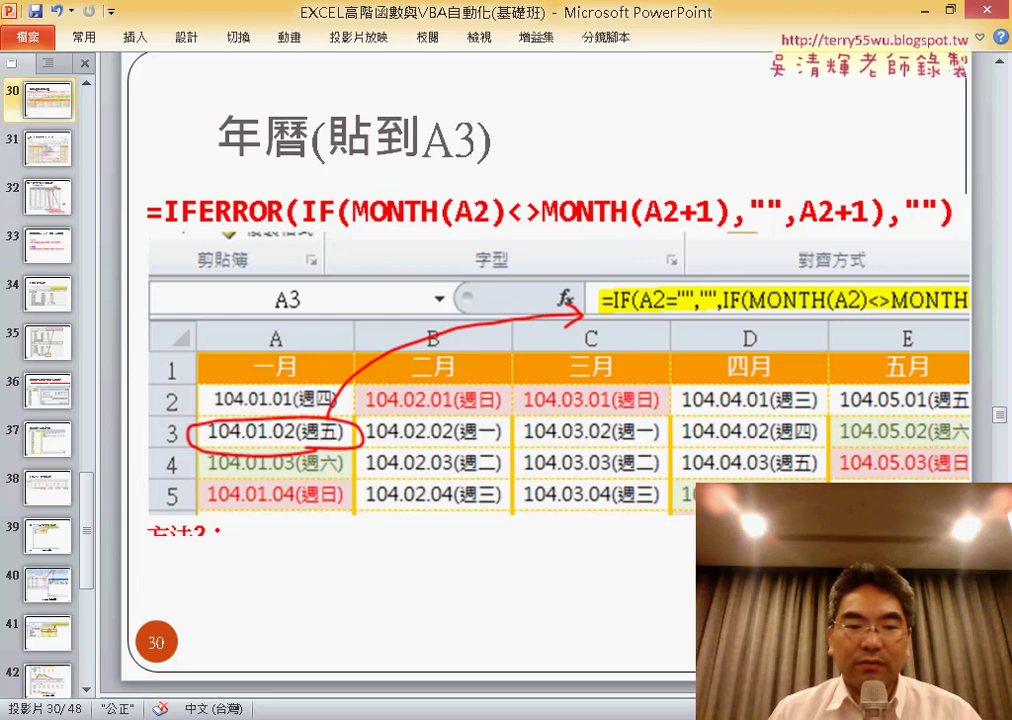
{"action": "left_click", "coordinate": [208, 482]}
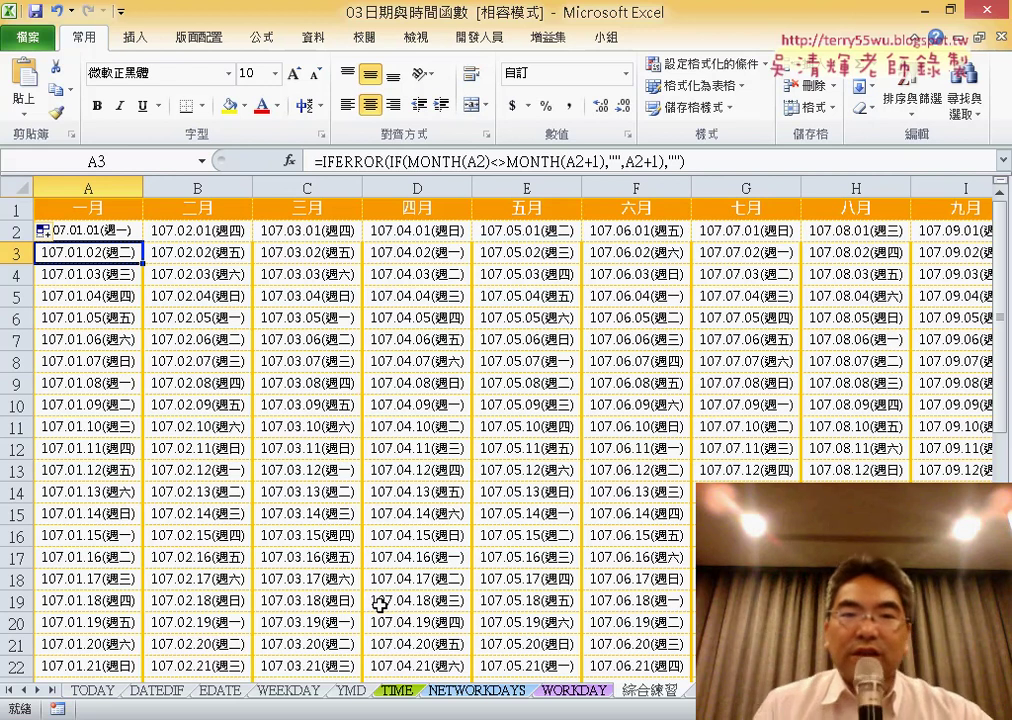
Change the start date in A2 to 2019/1/1.
{"action": "left_click", "coordinate": [90, 231]}
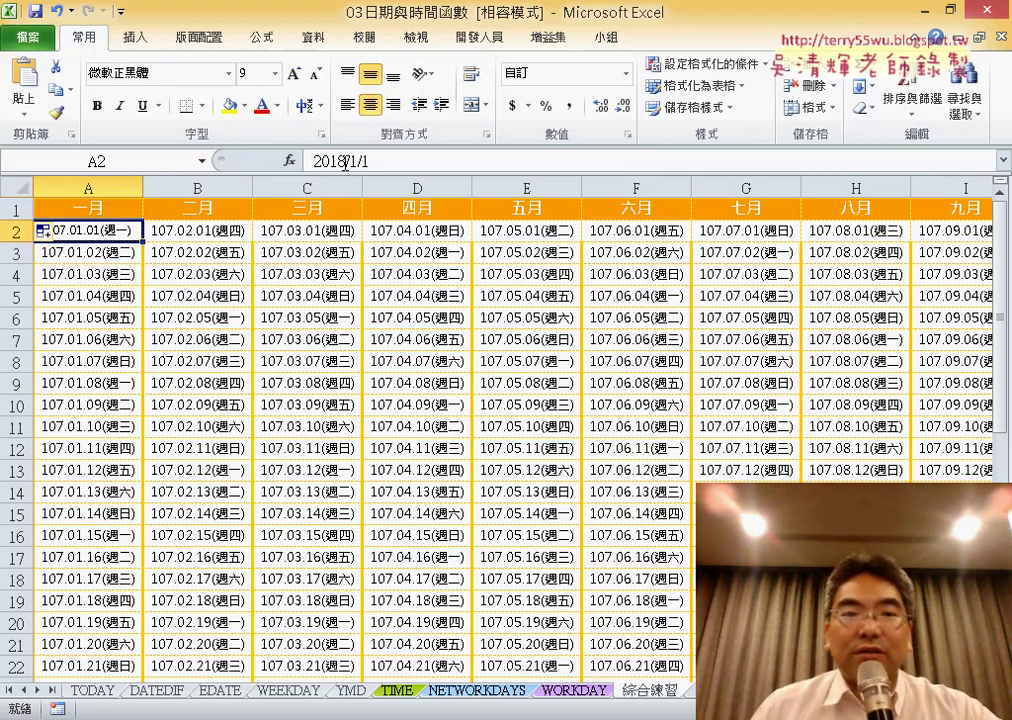
{"action": "left_click", "coordinate": [343, 161]}
{"action": "left_click", "coordinate": [342, 161]}
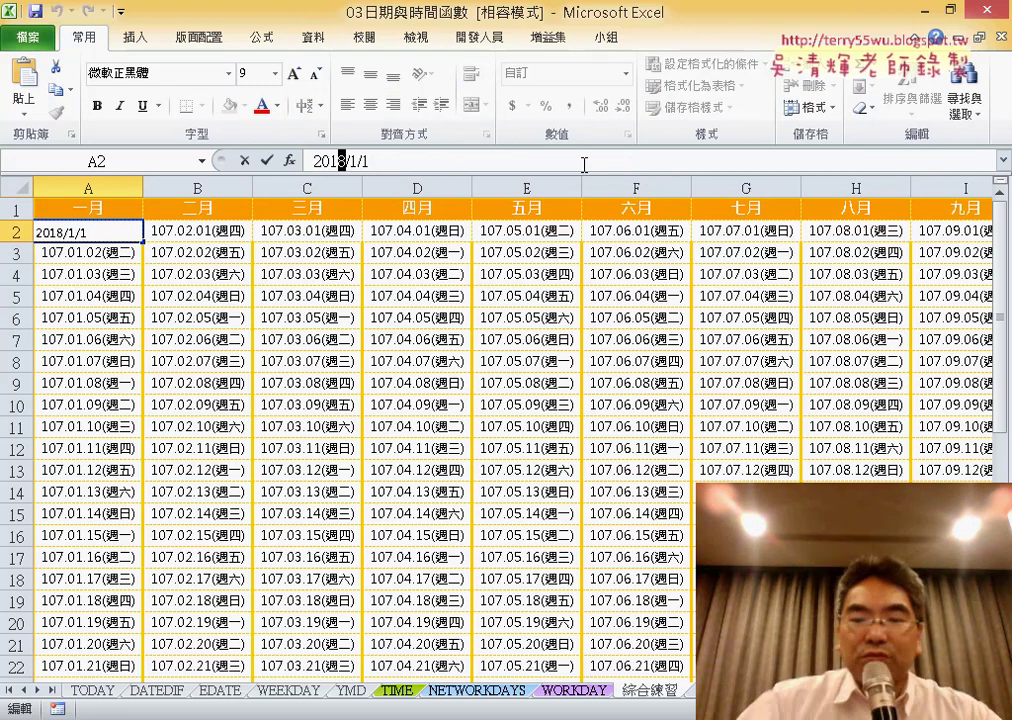
{"action": "key", "text": "BackSpace"}
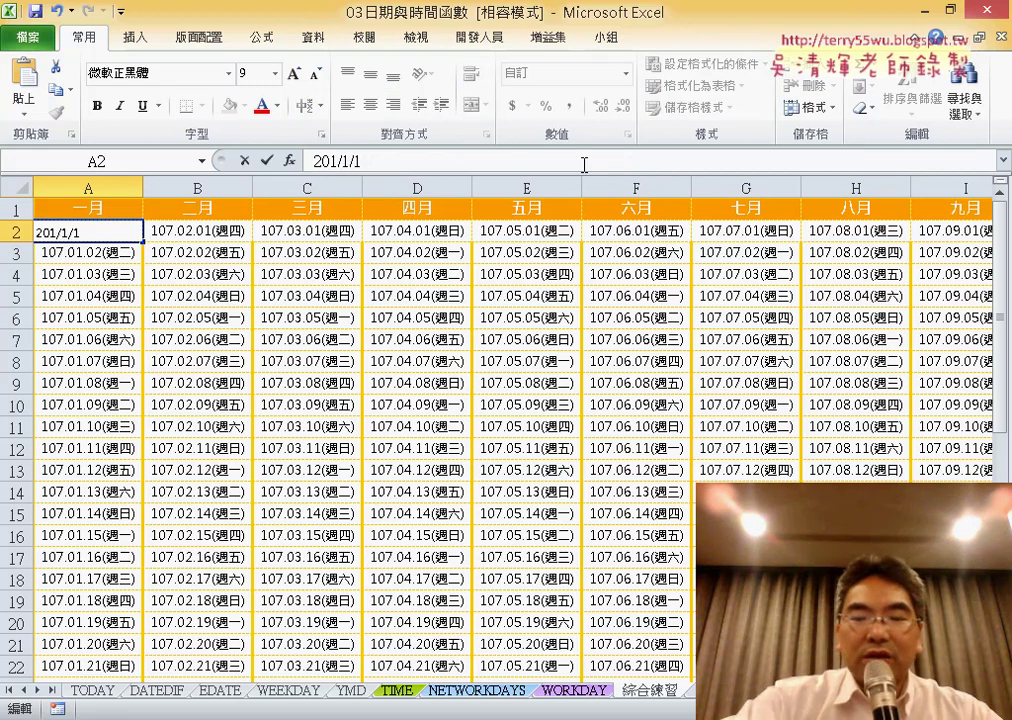
{"action": "type", "text": "9"}
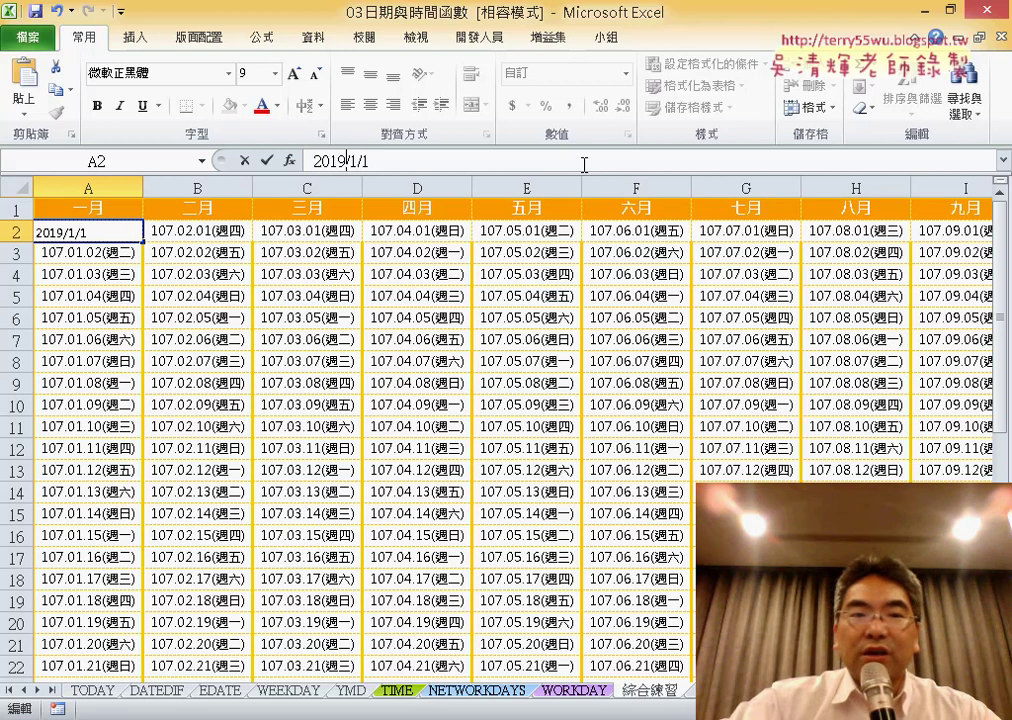
{"action": "key", "text": "Return"}
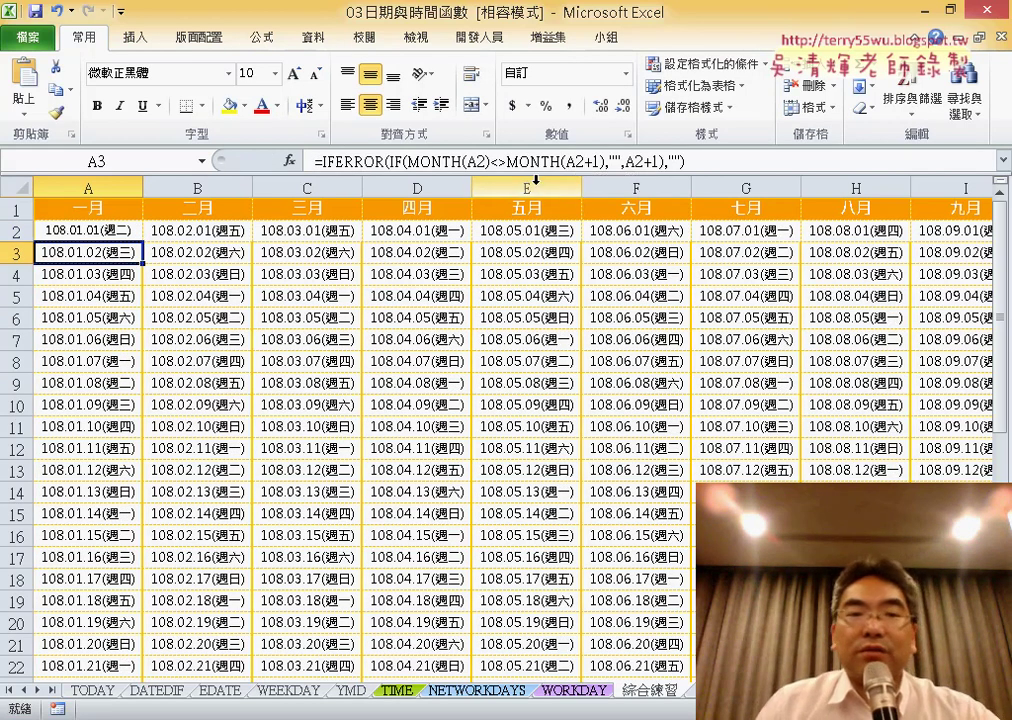
Change A2's year to 2020 so the calendar shows 109 dates.
{"action": "left_click", "coordinate": [101, 228]}
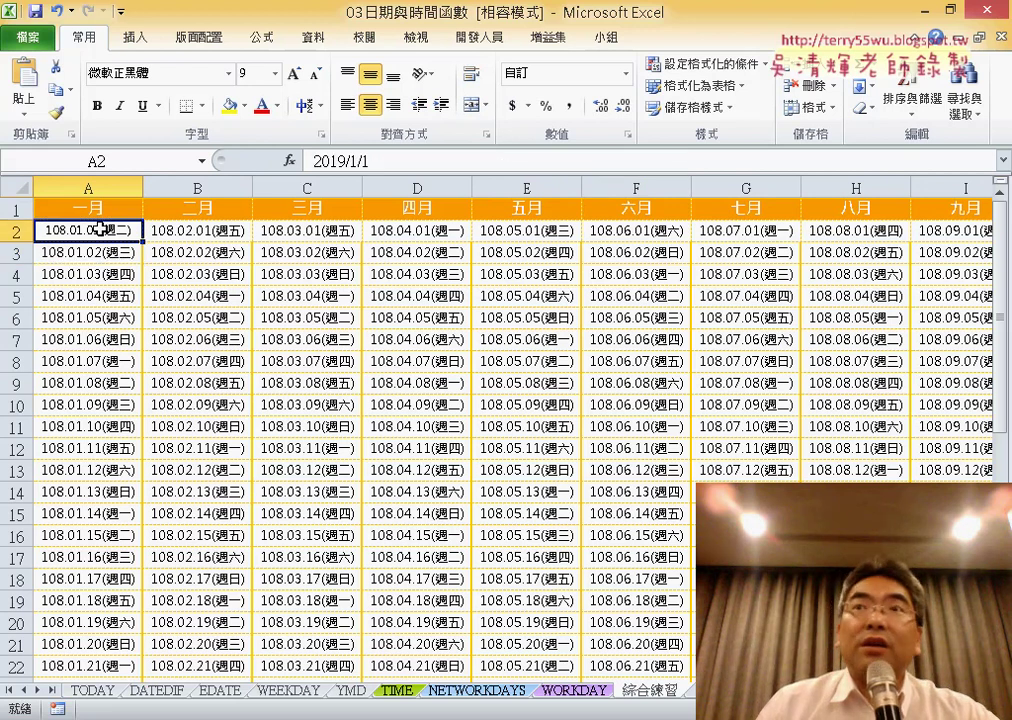
{"action": "left_click_drag", "start_coordinate": [170, 230], "coordinate": [747, 242]}
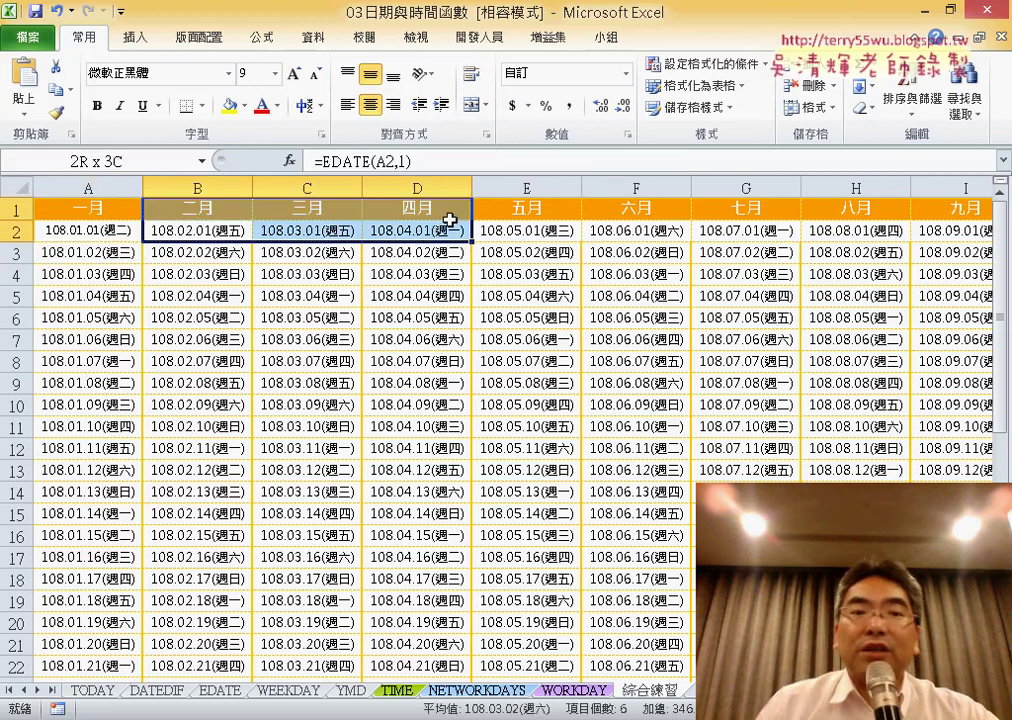
{"action": "left_click", "coordinate": [108, 233]}
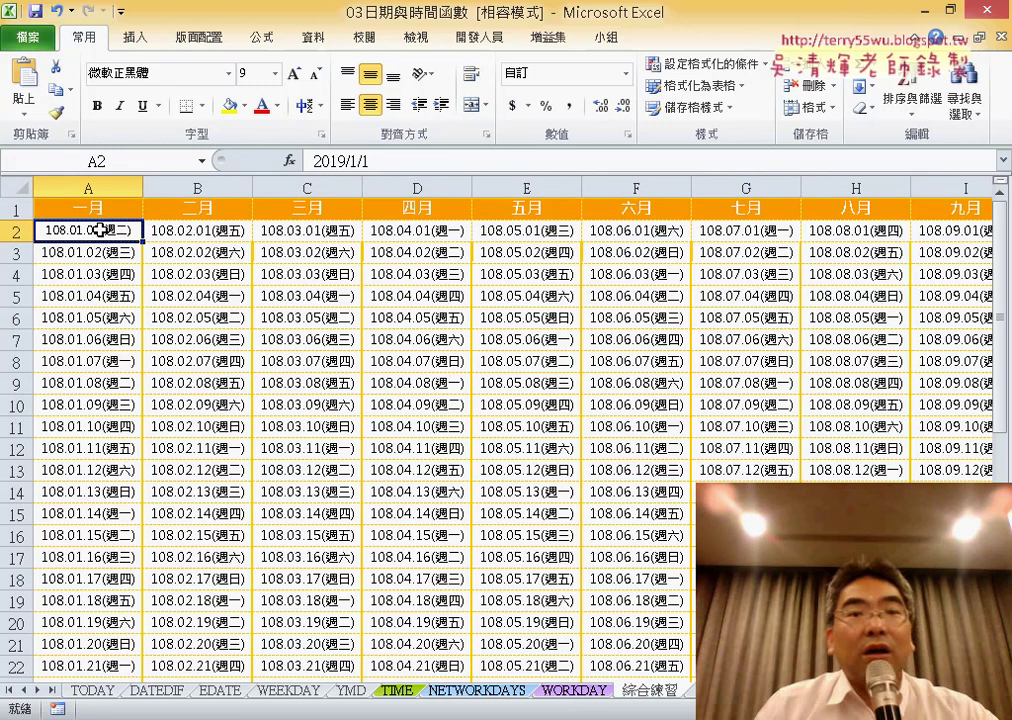
{"action": "left_click_drag", "start_coordinate": [347, 161], "coordinate": [329, 161]}
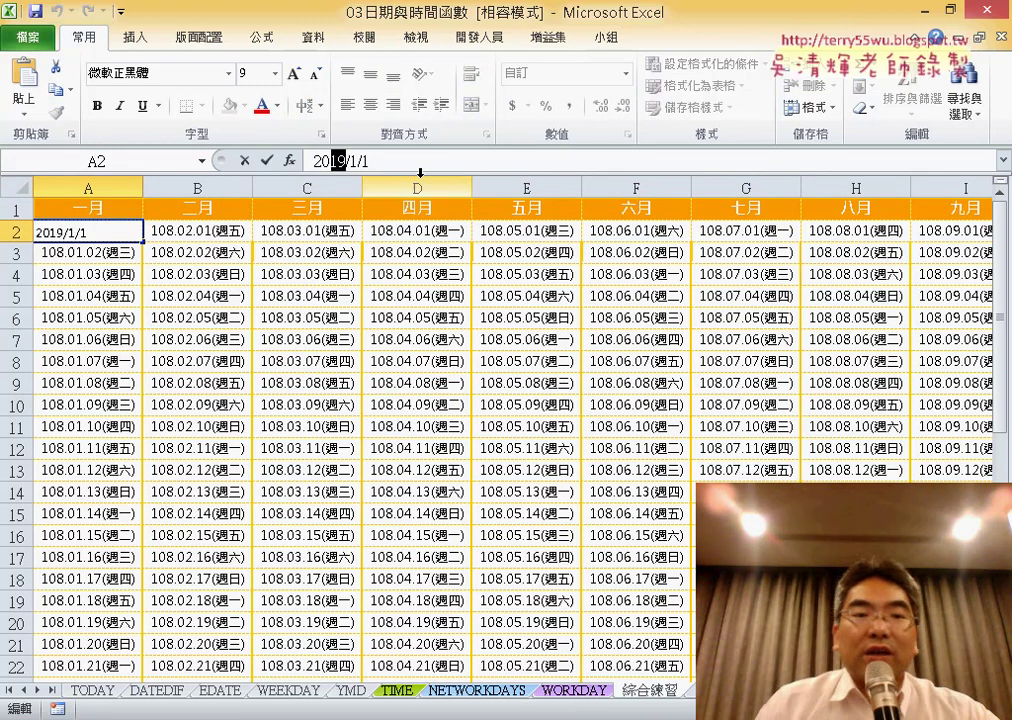
{"action": "type", "text": "20"}
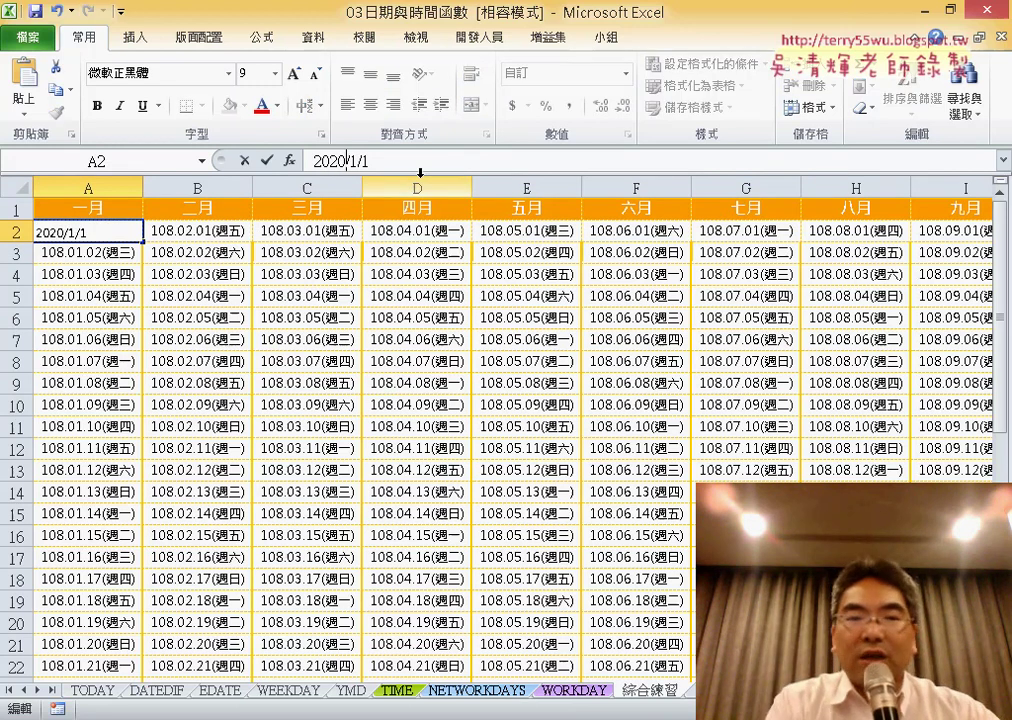
{"action": "key", "text": "Return"}
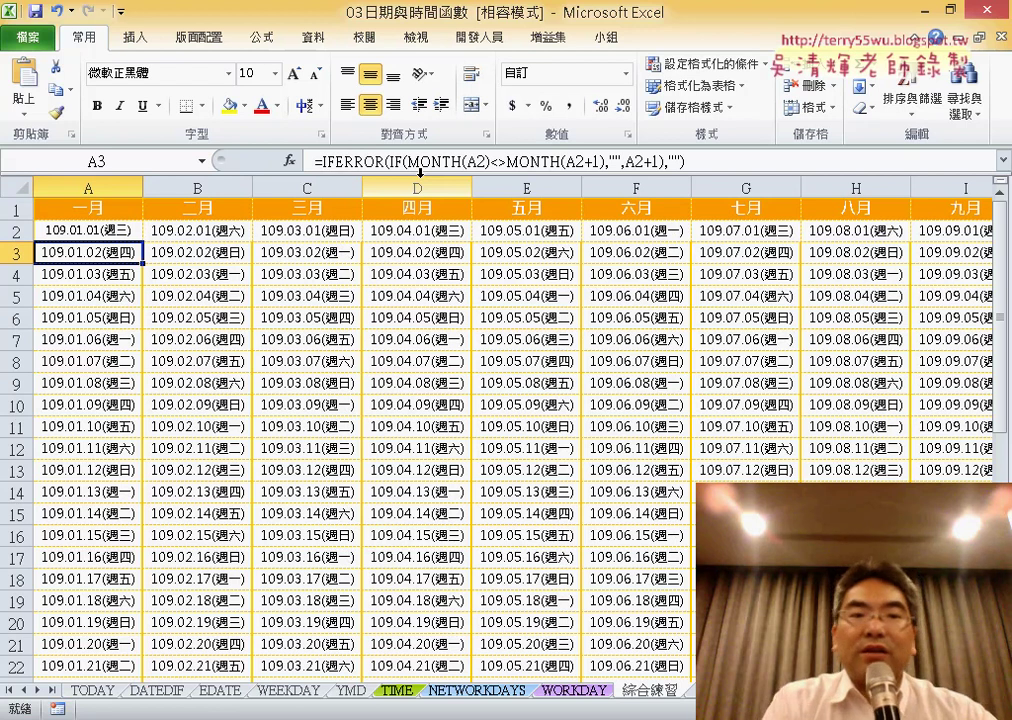